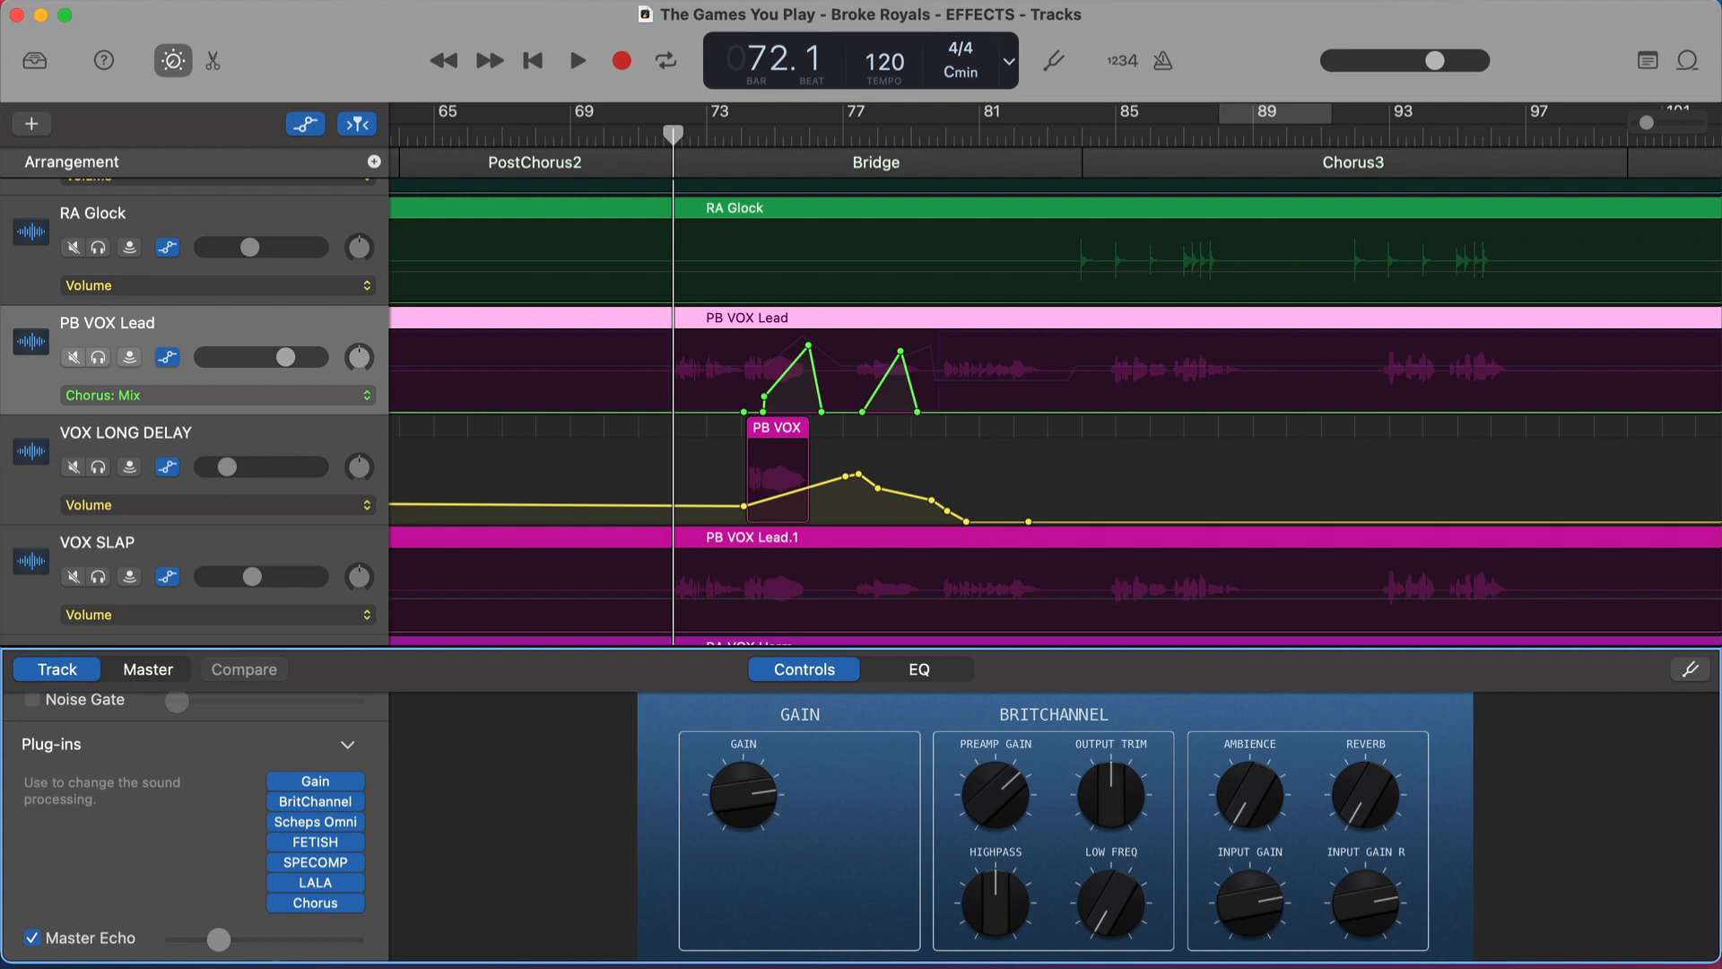
Play the bridge from just before bar 72 through the start of Chorus3 to hear the lead vocal effects
scroll(773, 352, up, 5)
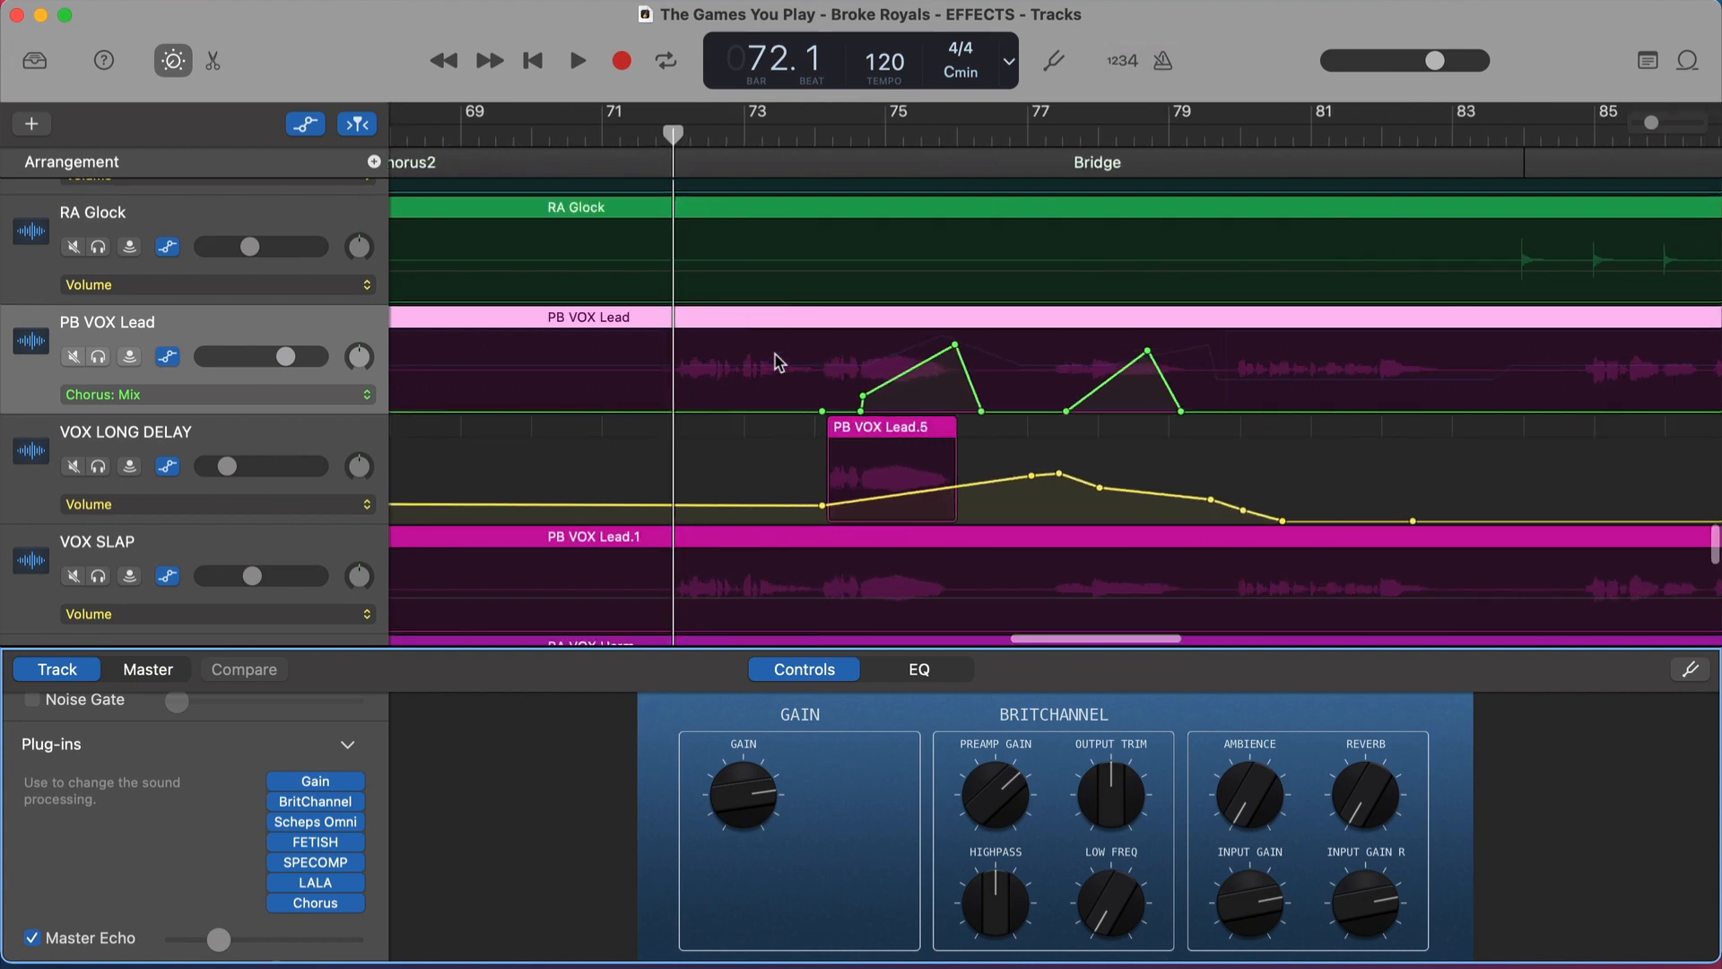
click(630, 137)
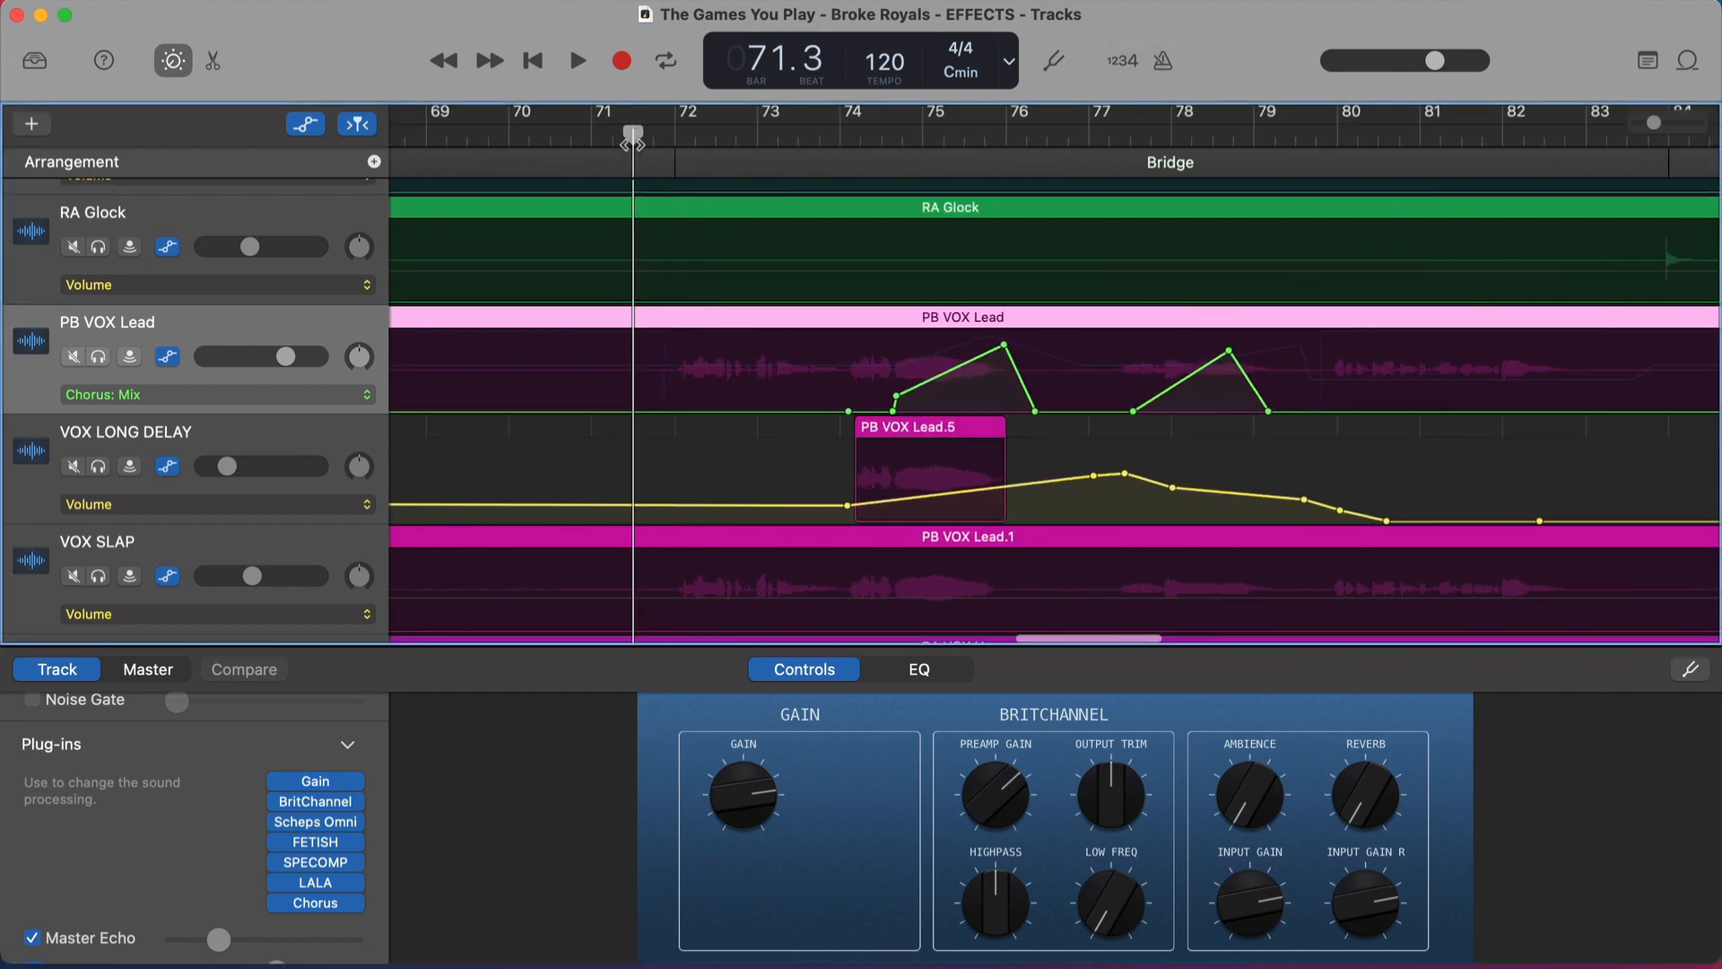
key(space)
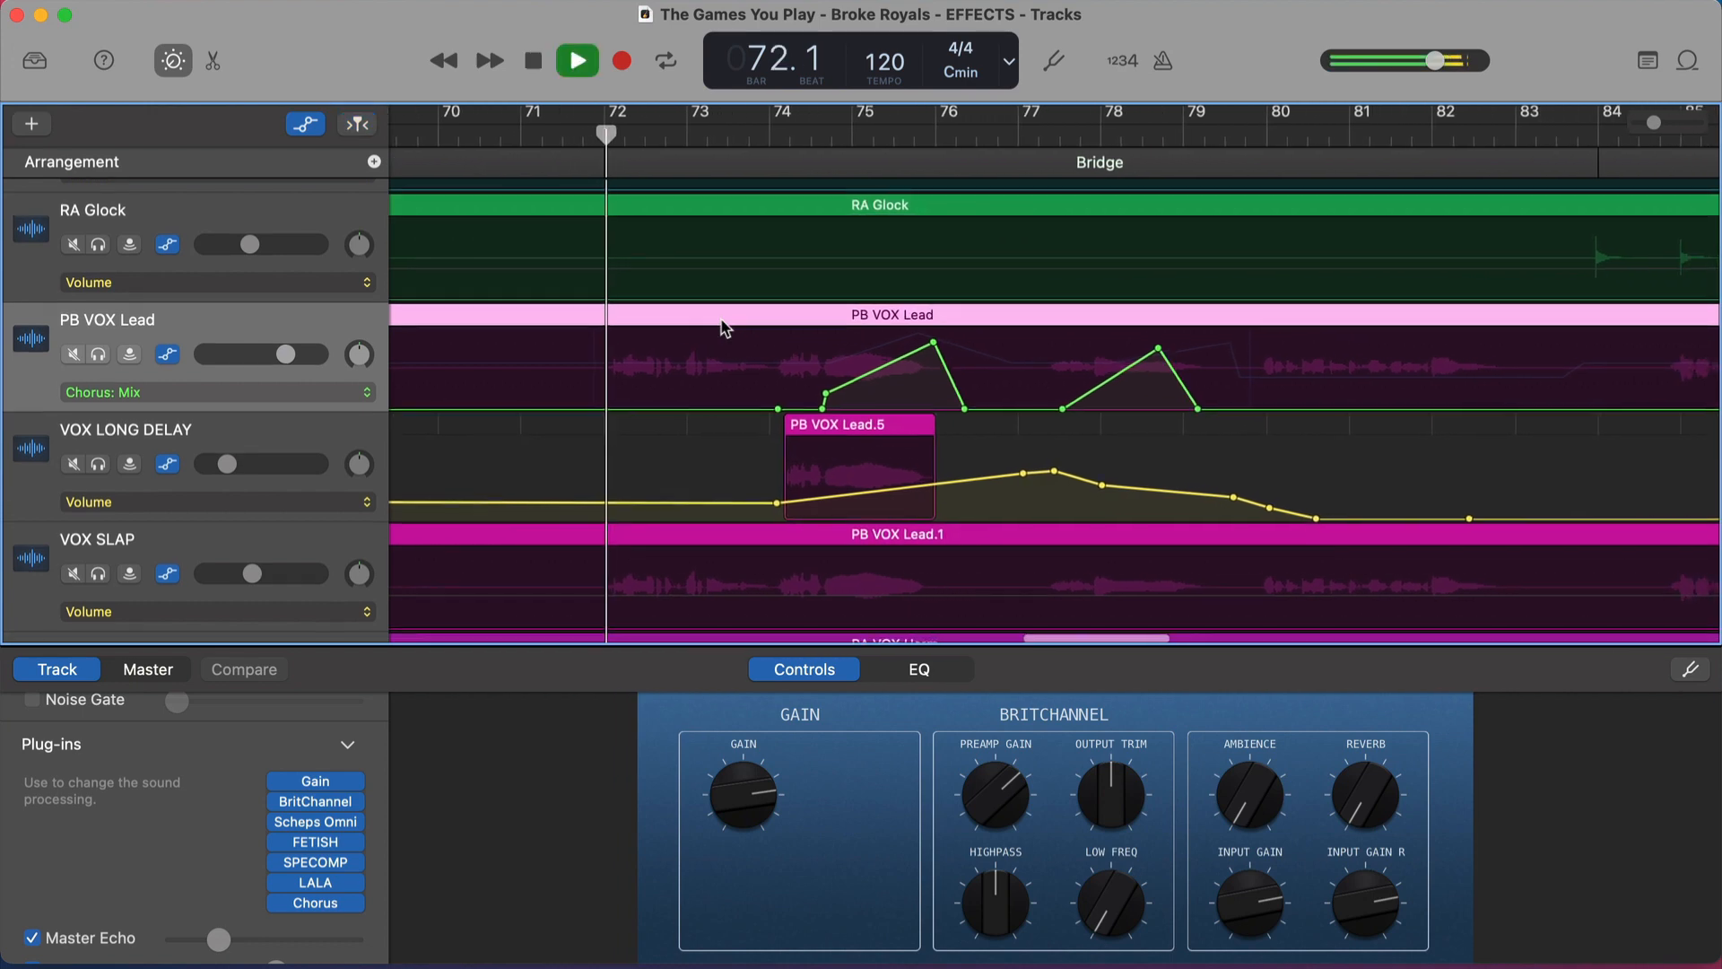
scroll(724, 328, right, 1)
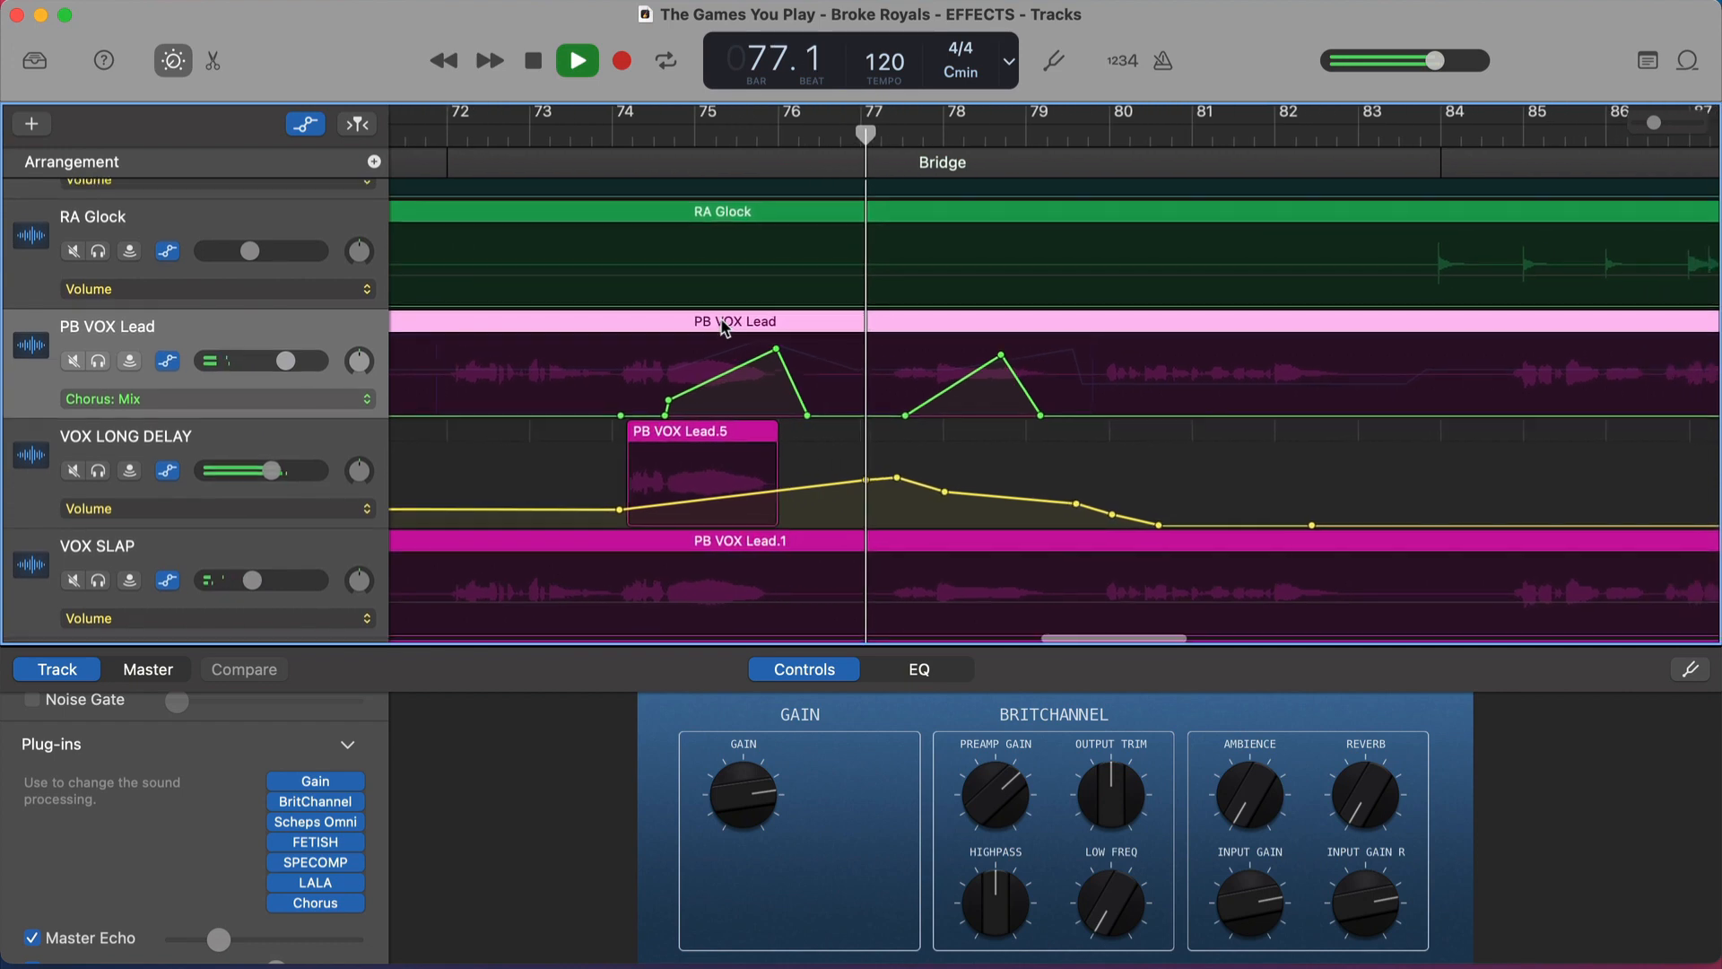
scroll(725, 328, up, 1)
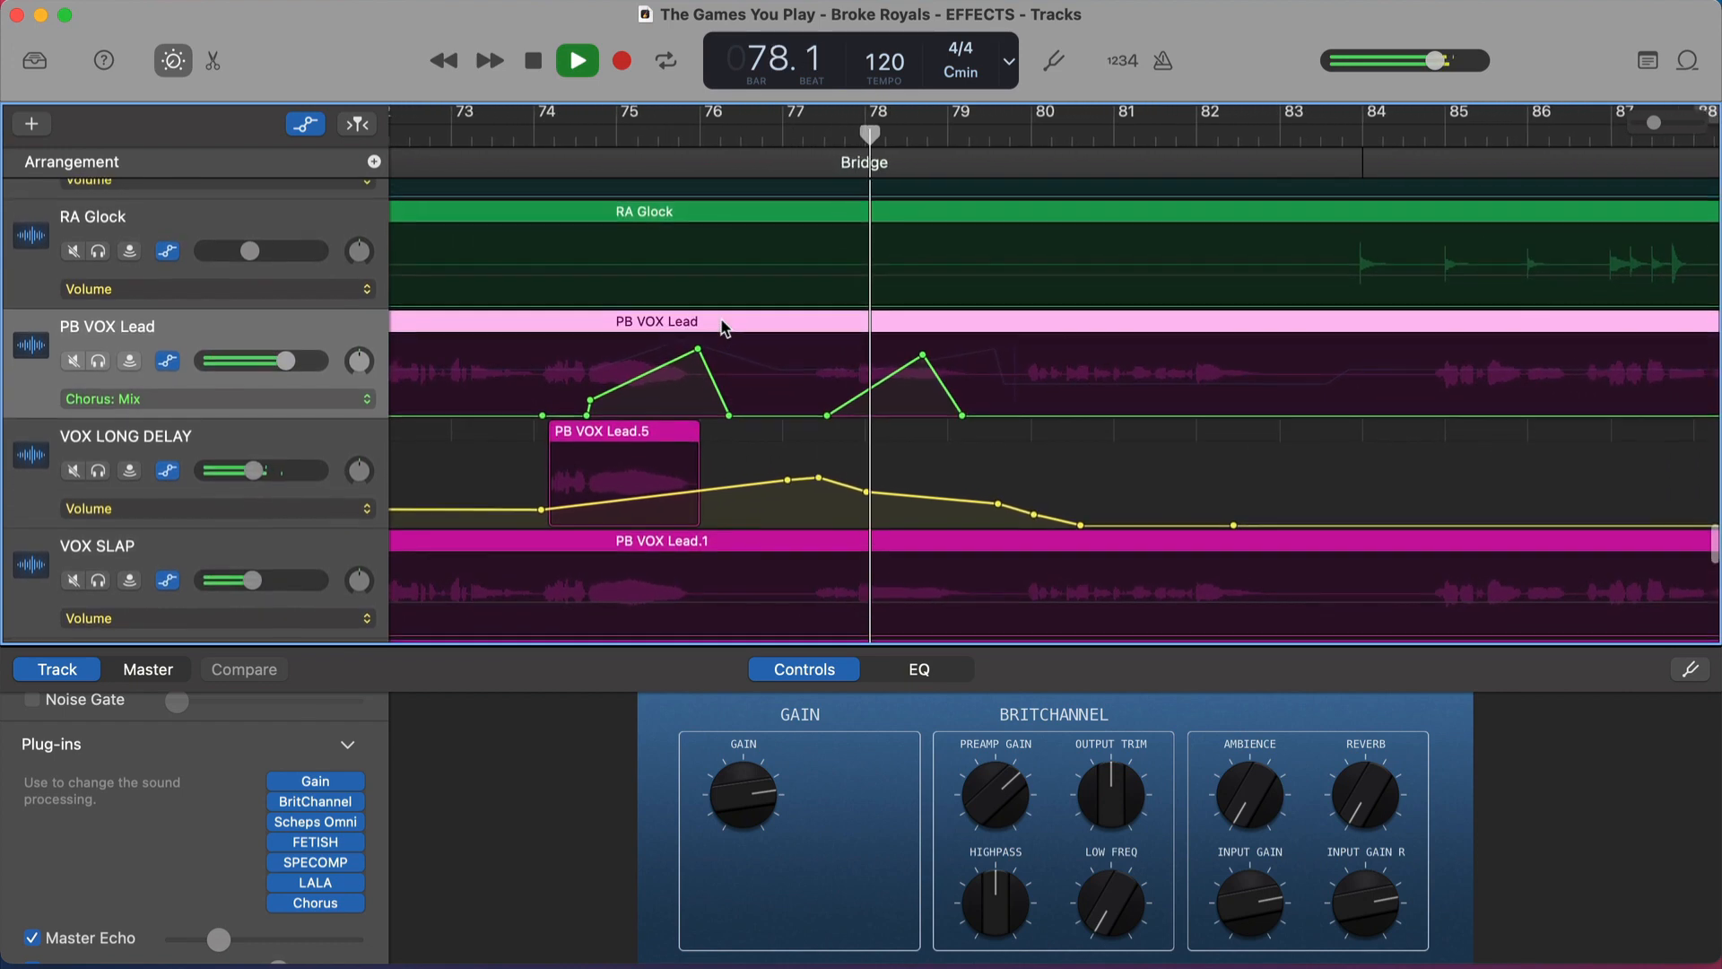
scroll(725, 328, left, 1)
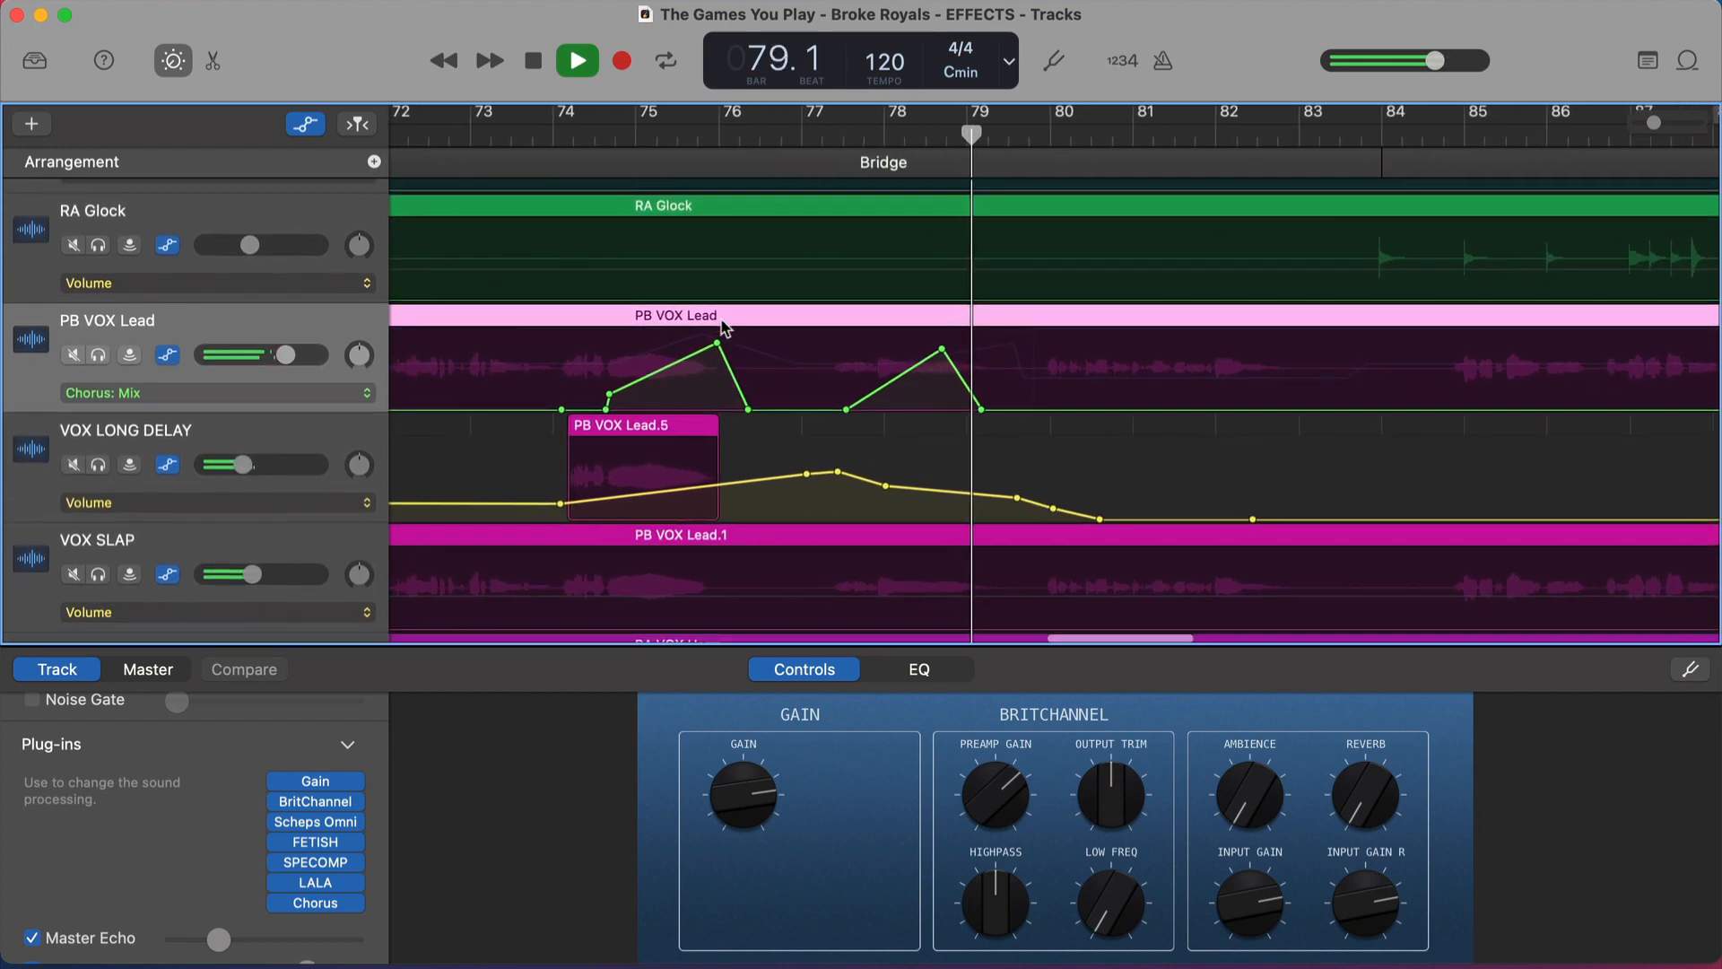
scroll(724, 328, right, 1)
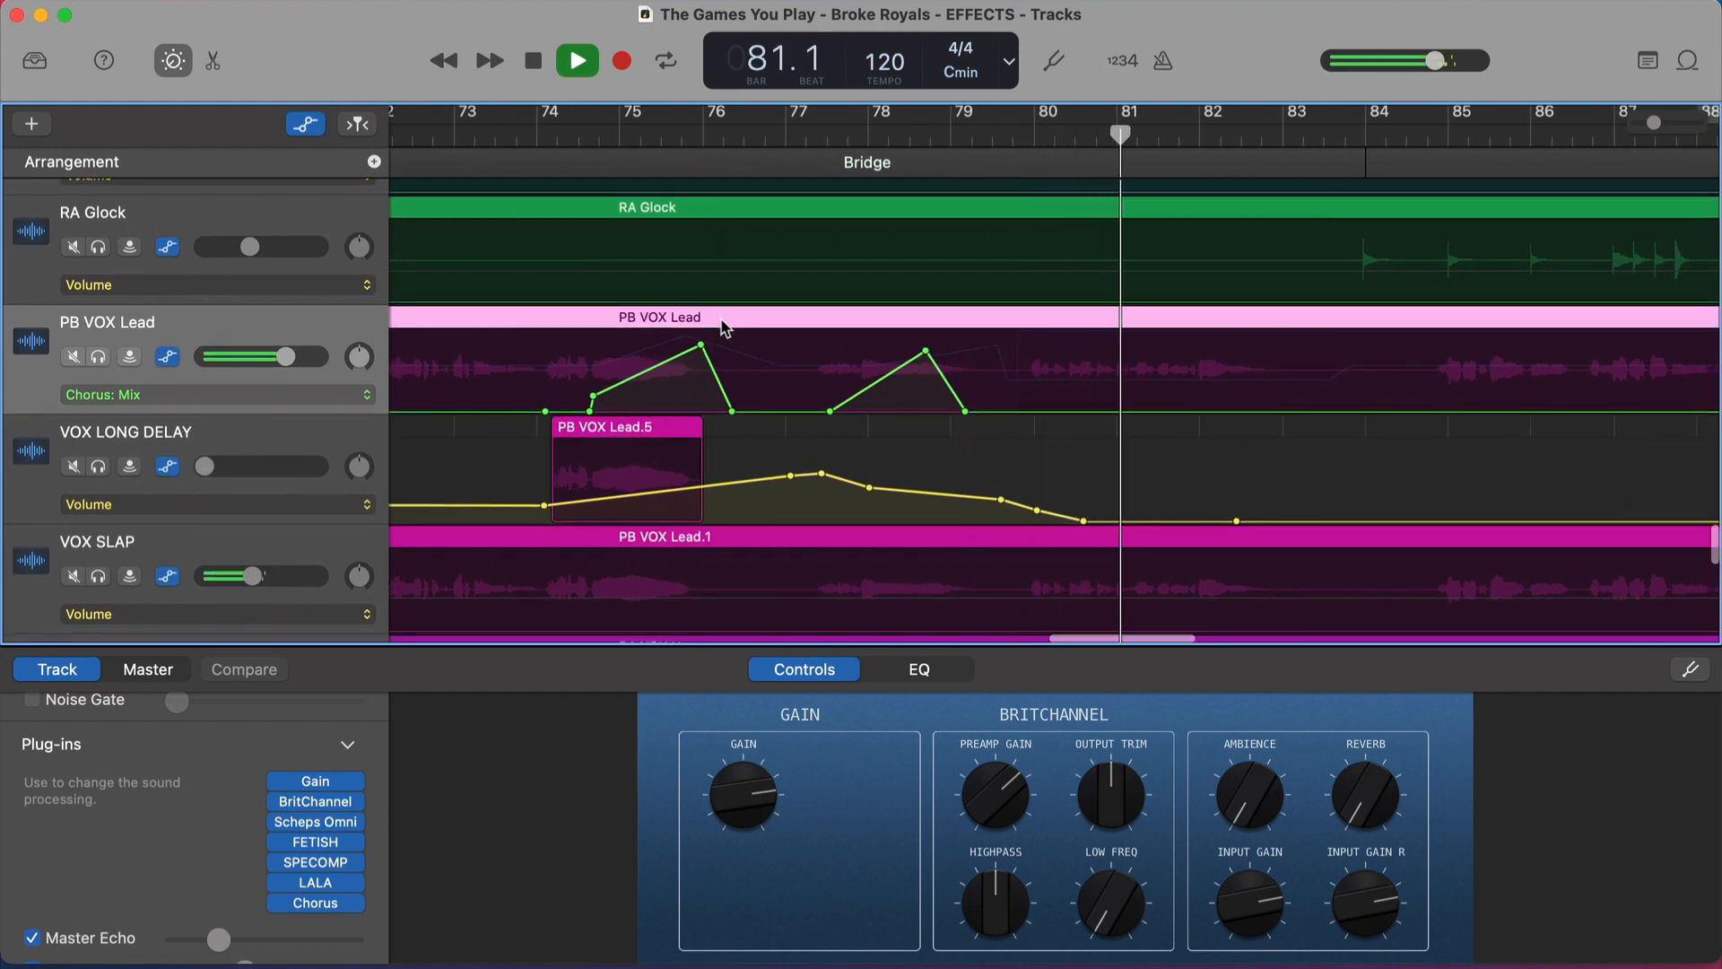
scroll(725, 329, left, 1)
scroll(725, 329, left, 3)
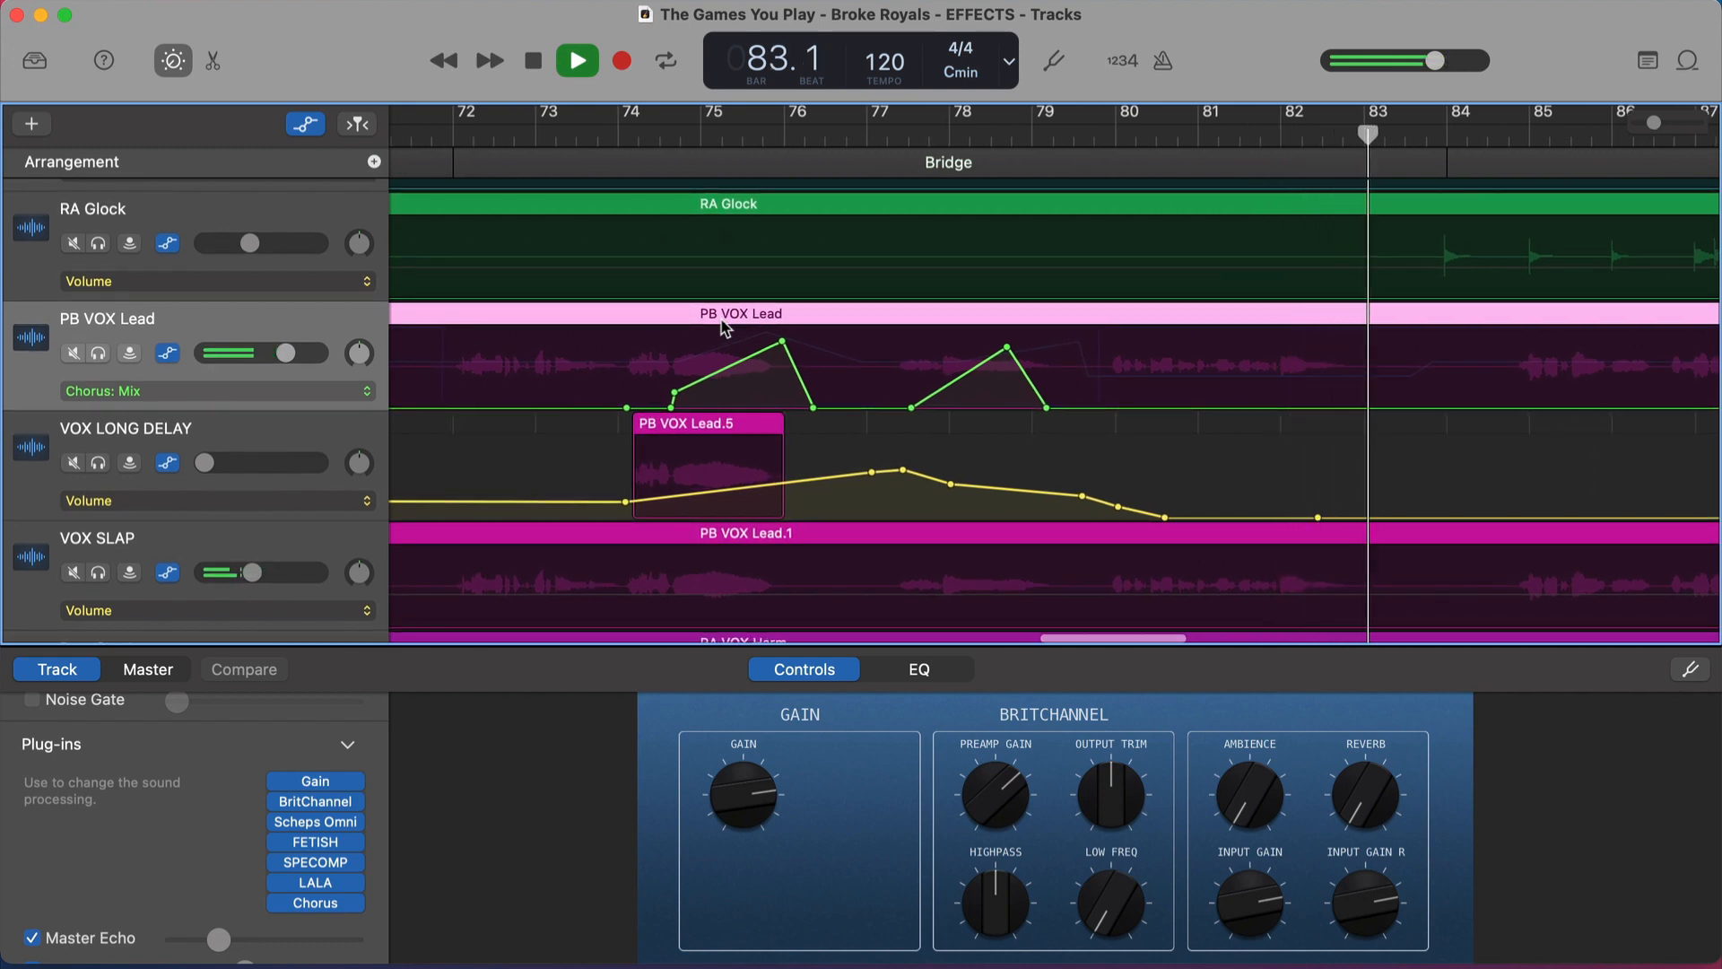
scroll(724, 329, right, 1)
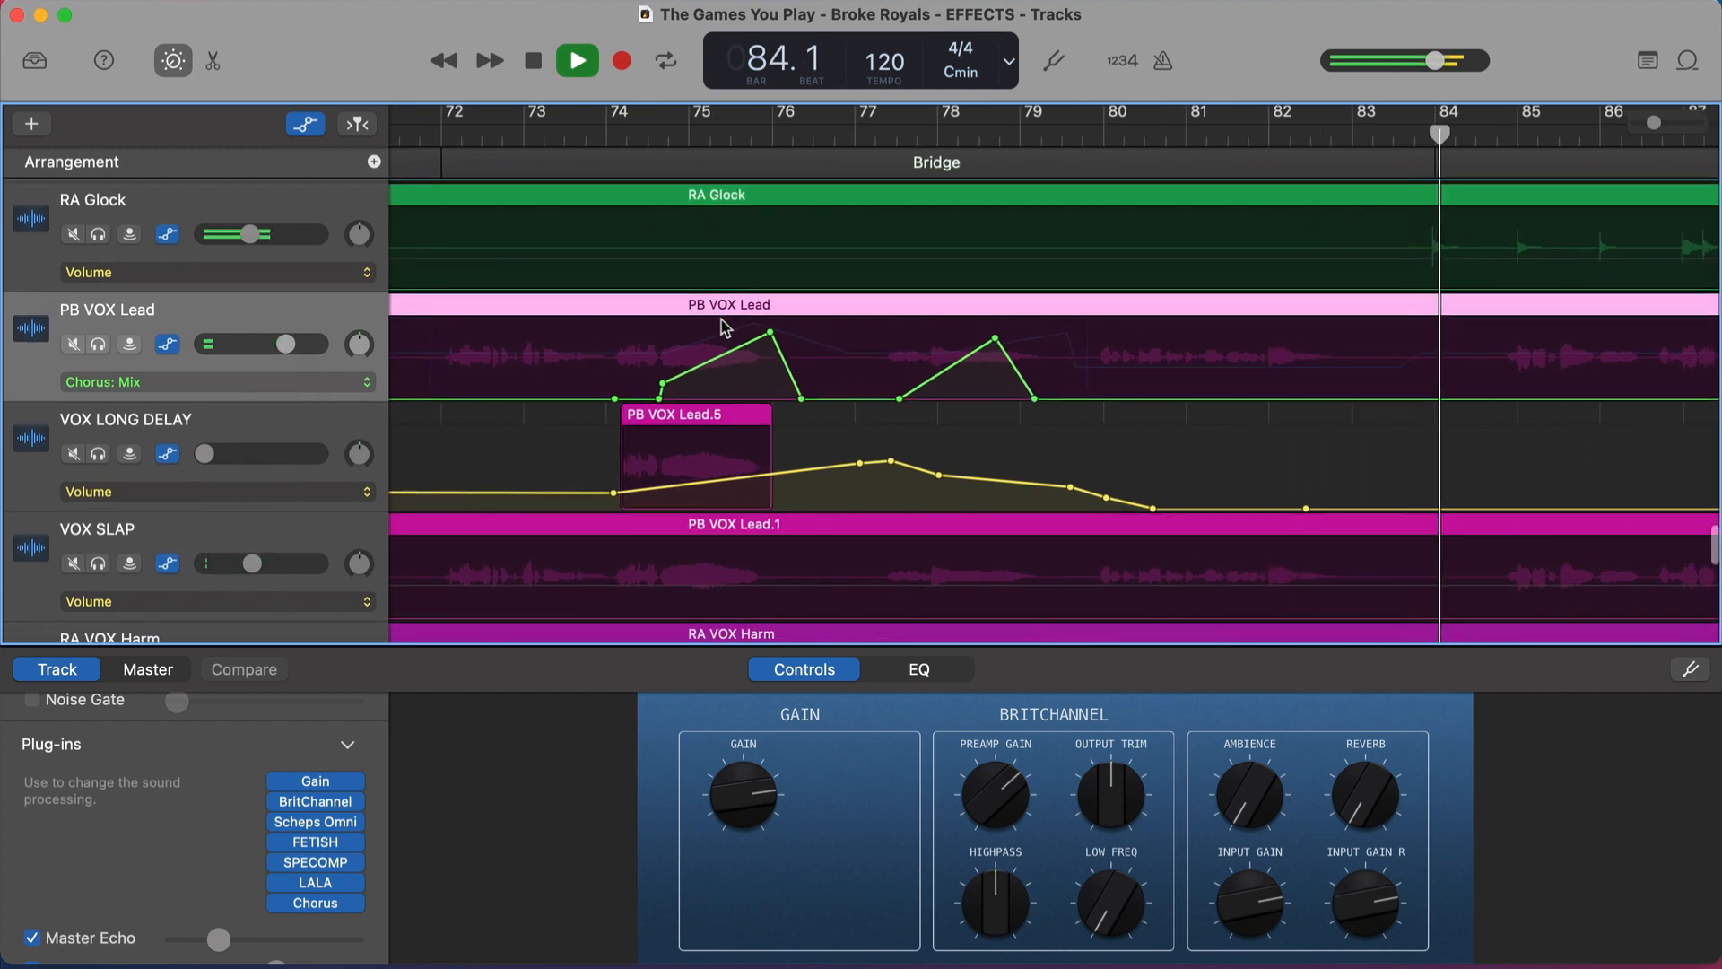
key(space)
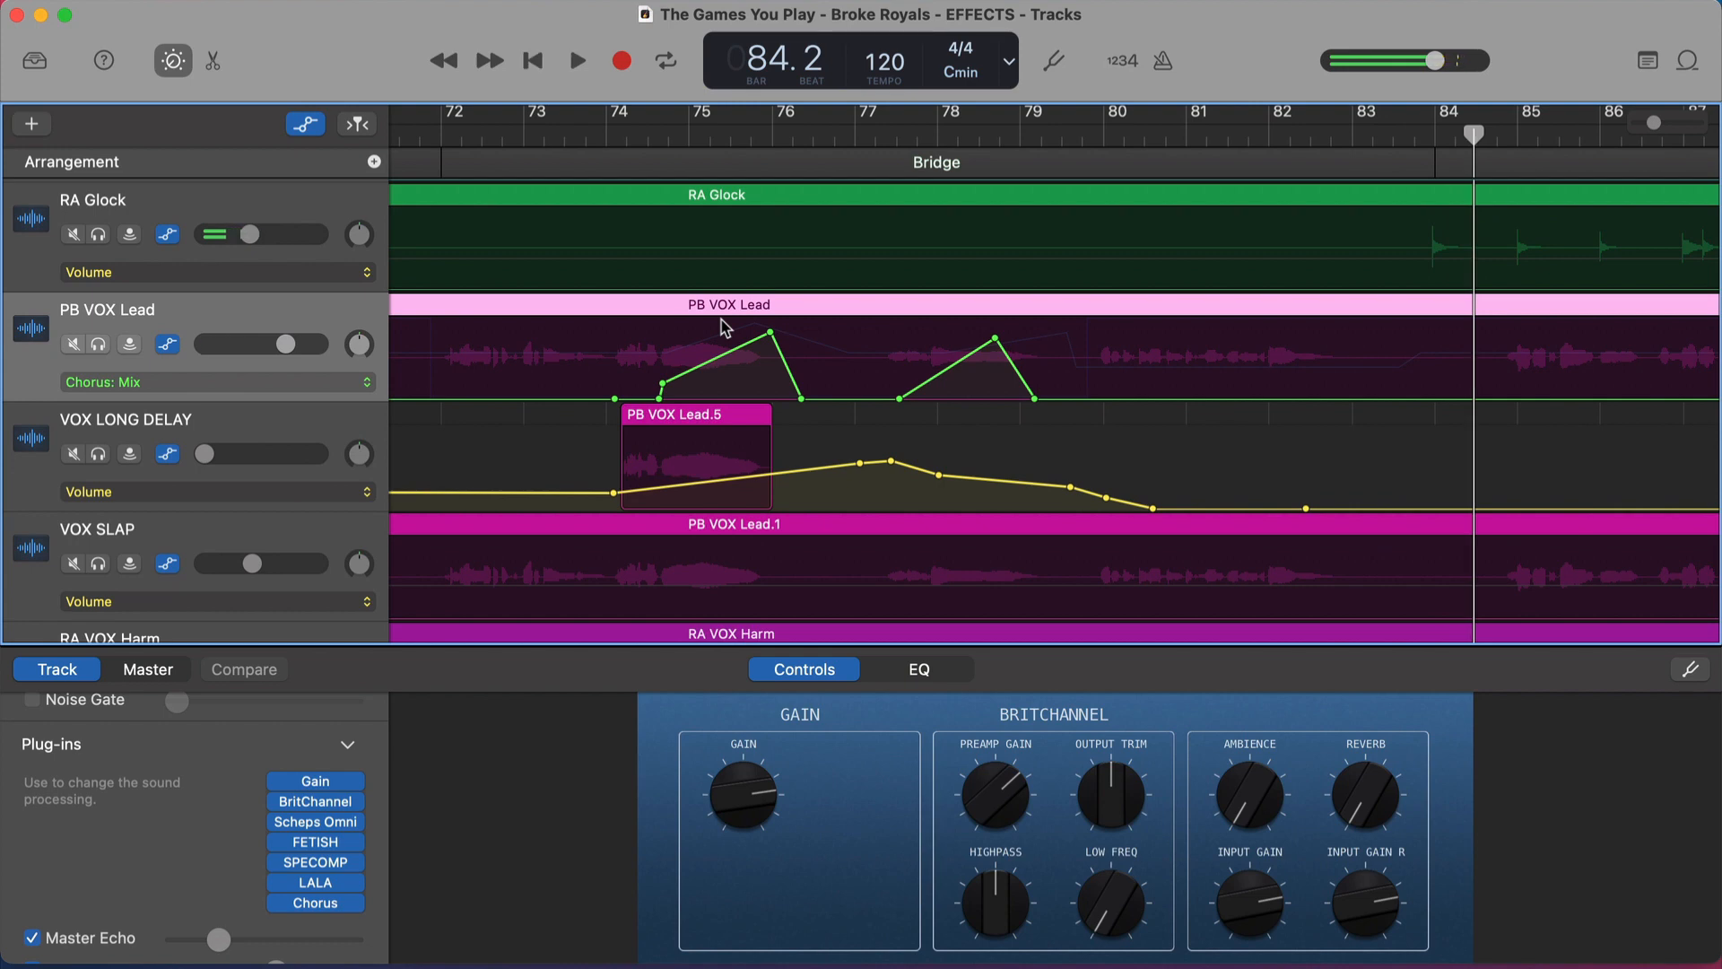
Return the playhead to the vocal phrase at bar 74 and solo the PB VOX Lead track
scroll(725, 328, left, 3)
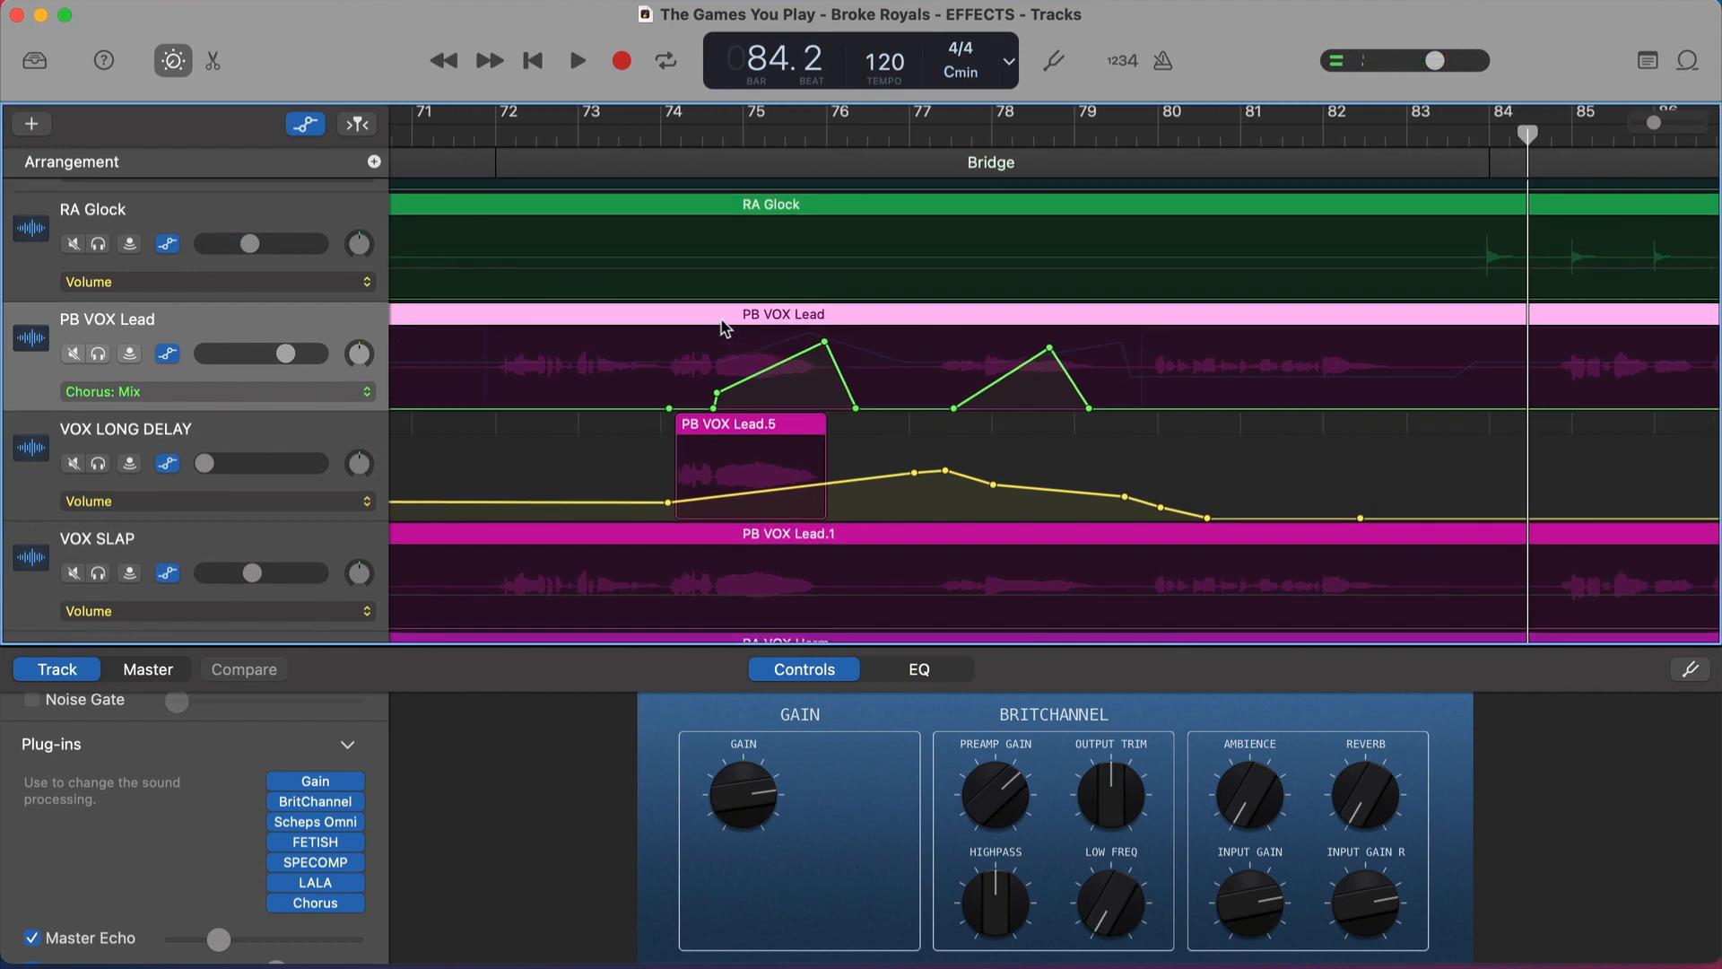
scroll(724, 328, up, 1)
scroll(725, 328, left, 1)
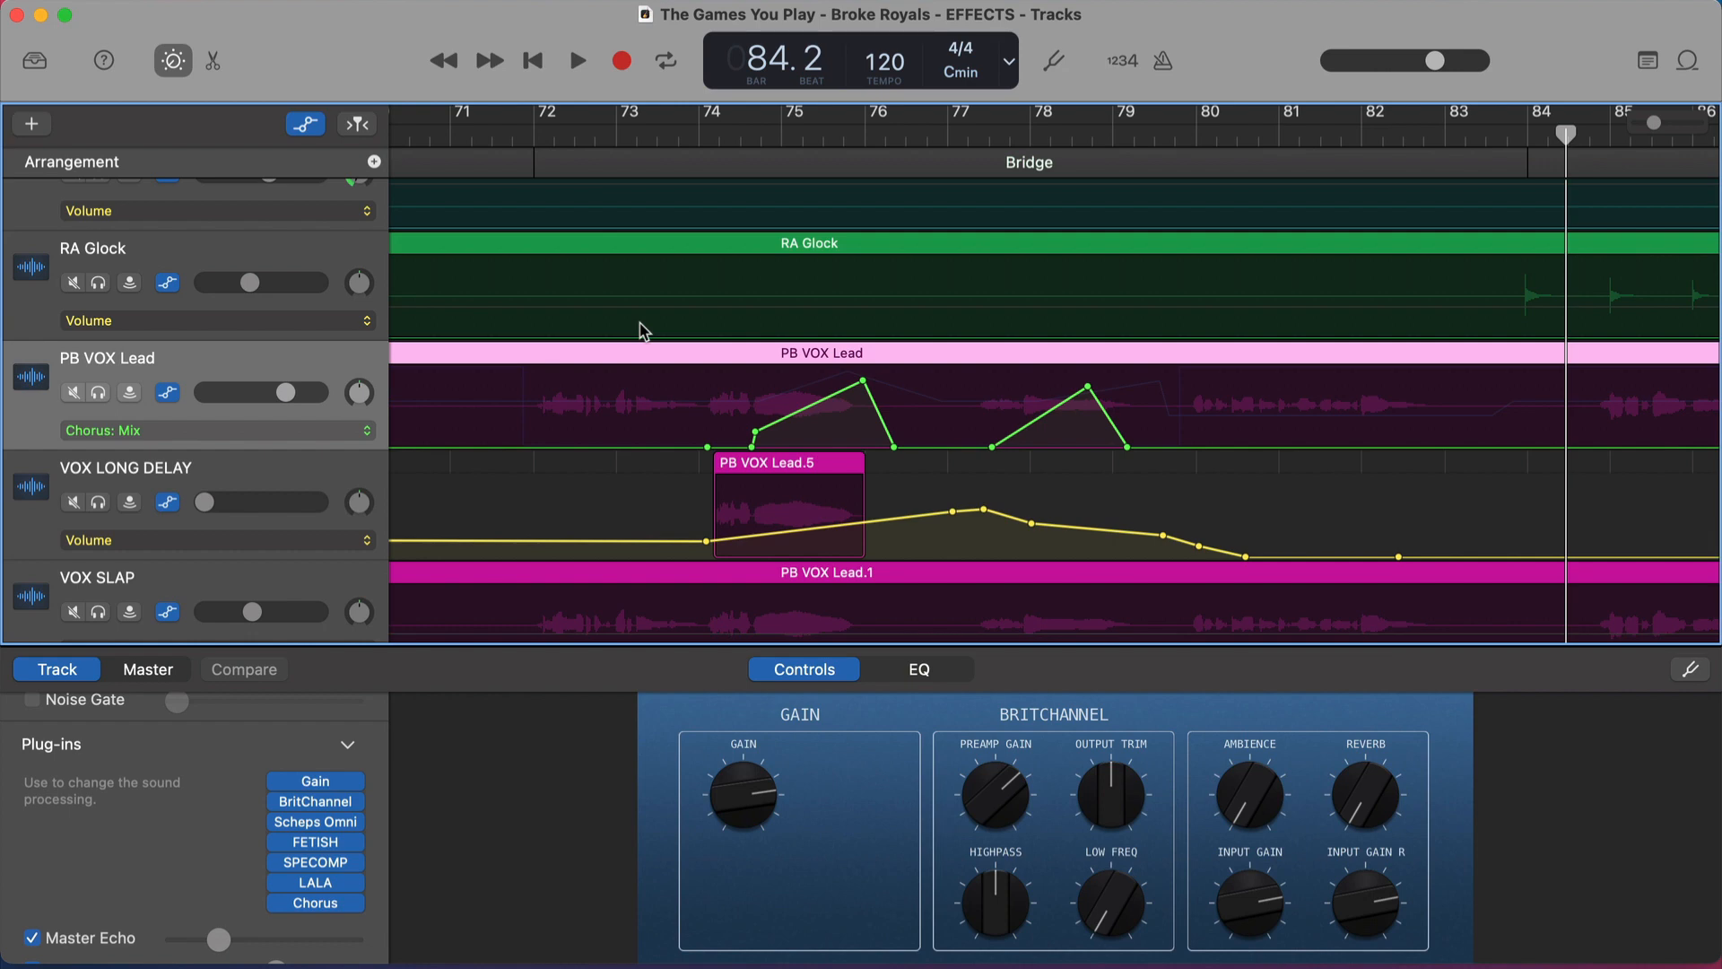
click(714, 131)
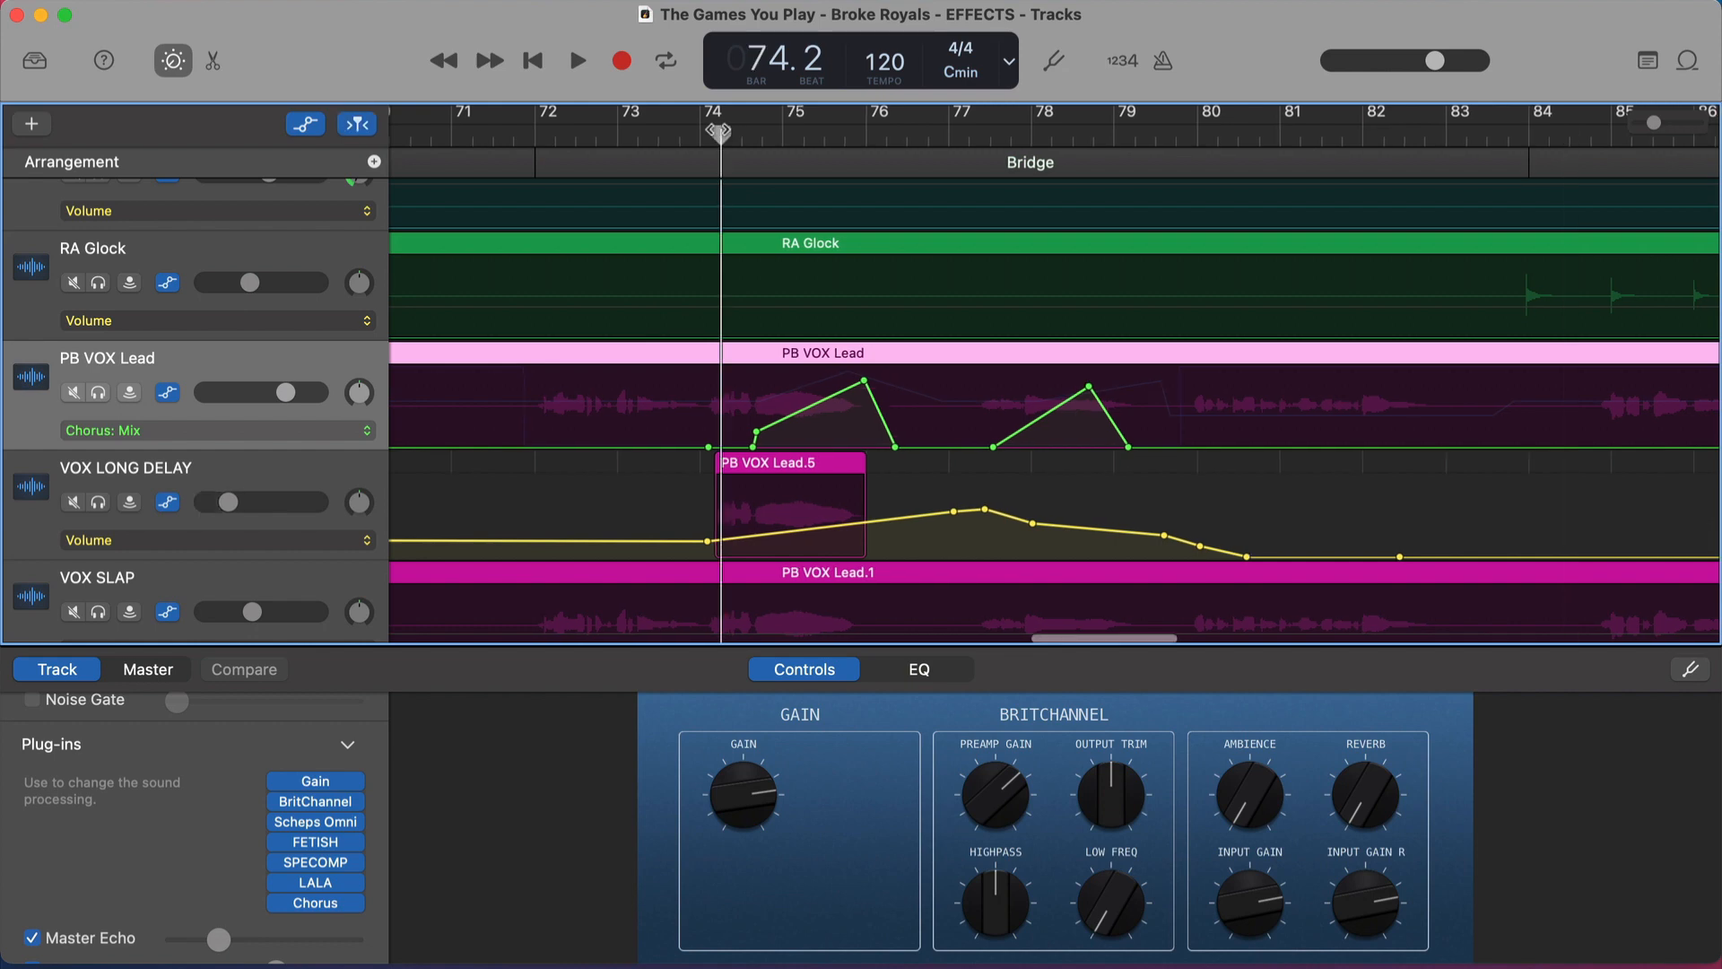
click(100, 393)
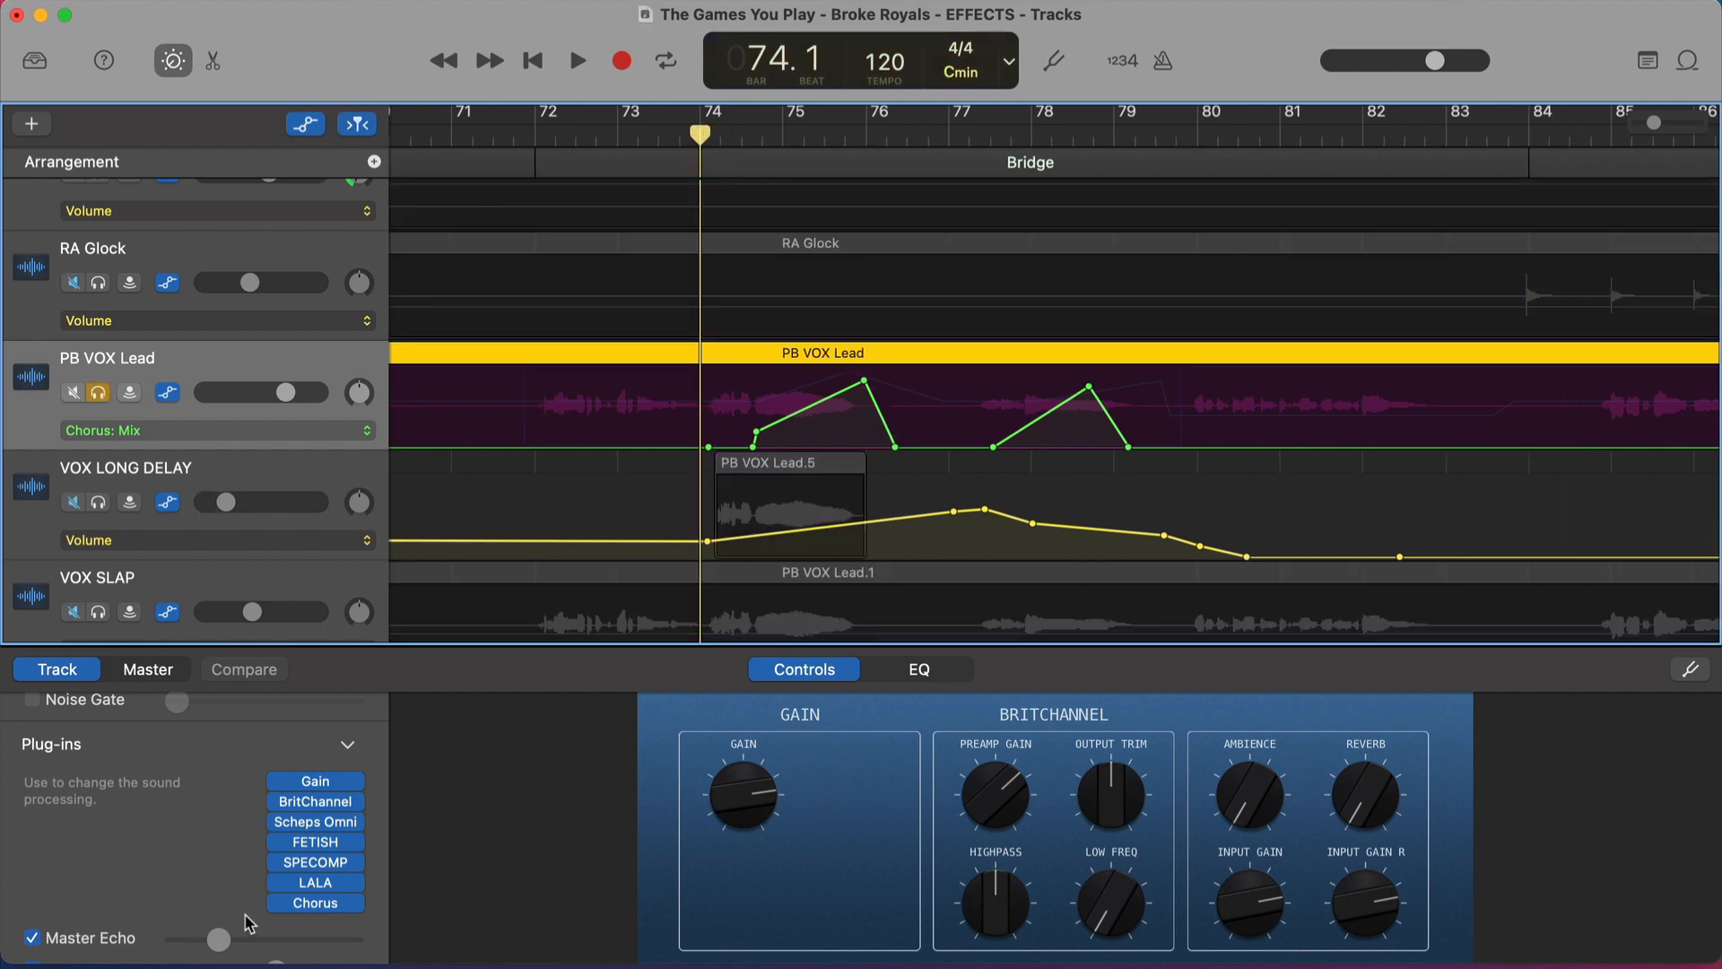
Bypass the Chorus plug-in on PB VOX Lead and play the soloed phrase from bar 74 to bar 76
click(282, 903)
key(space)
scroll(676, 523, right, 2)
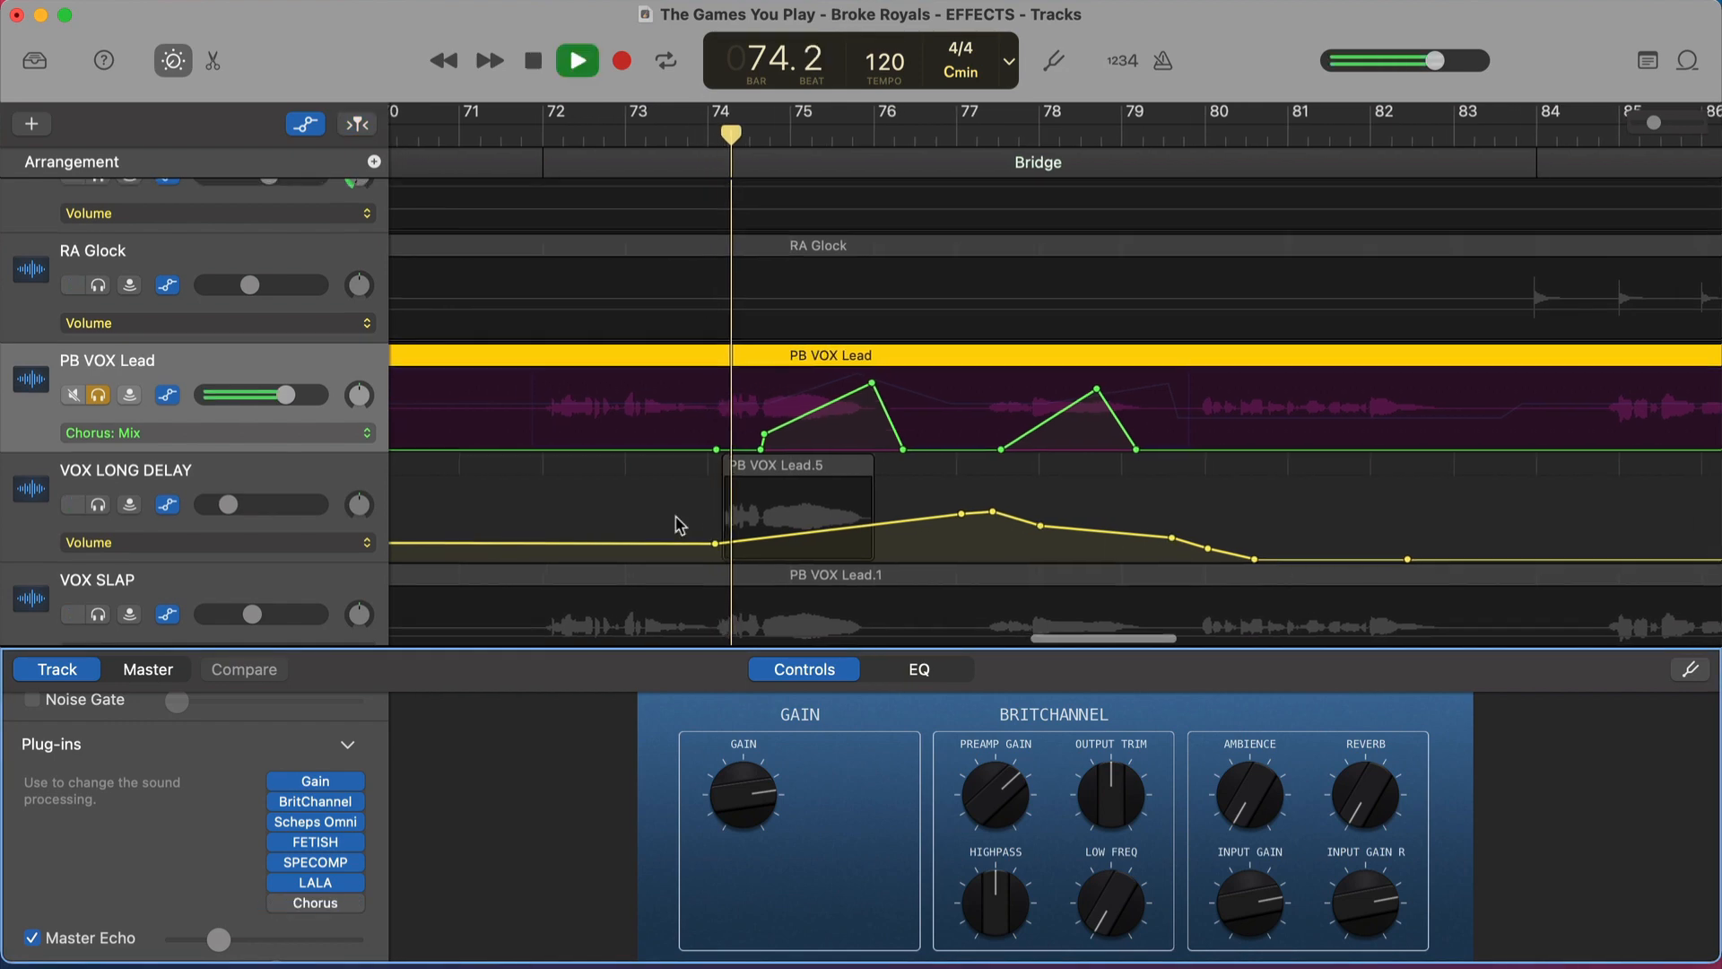
scroll(679, 525, right, 1)
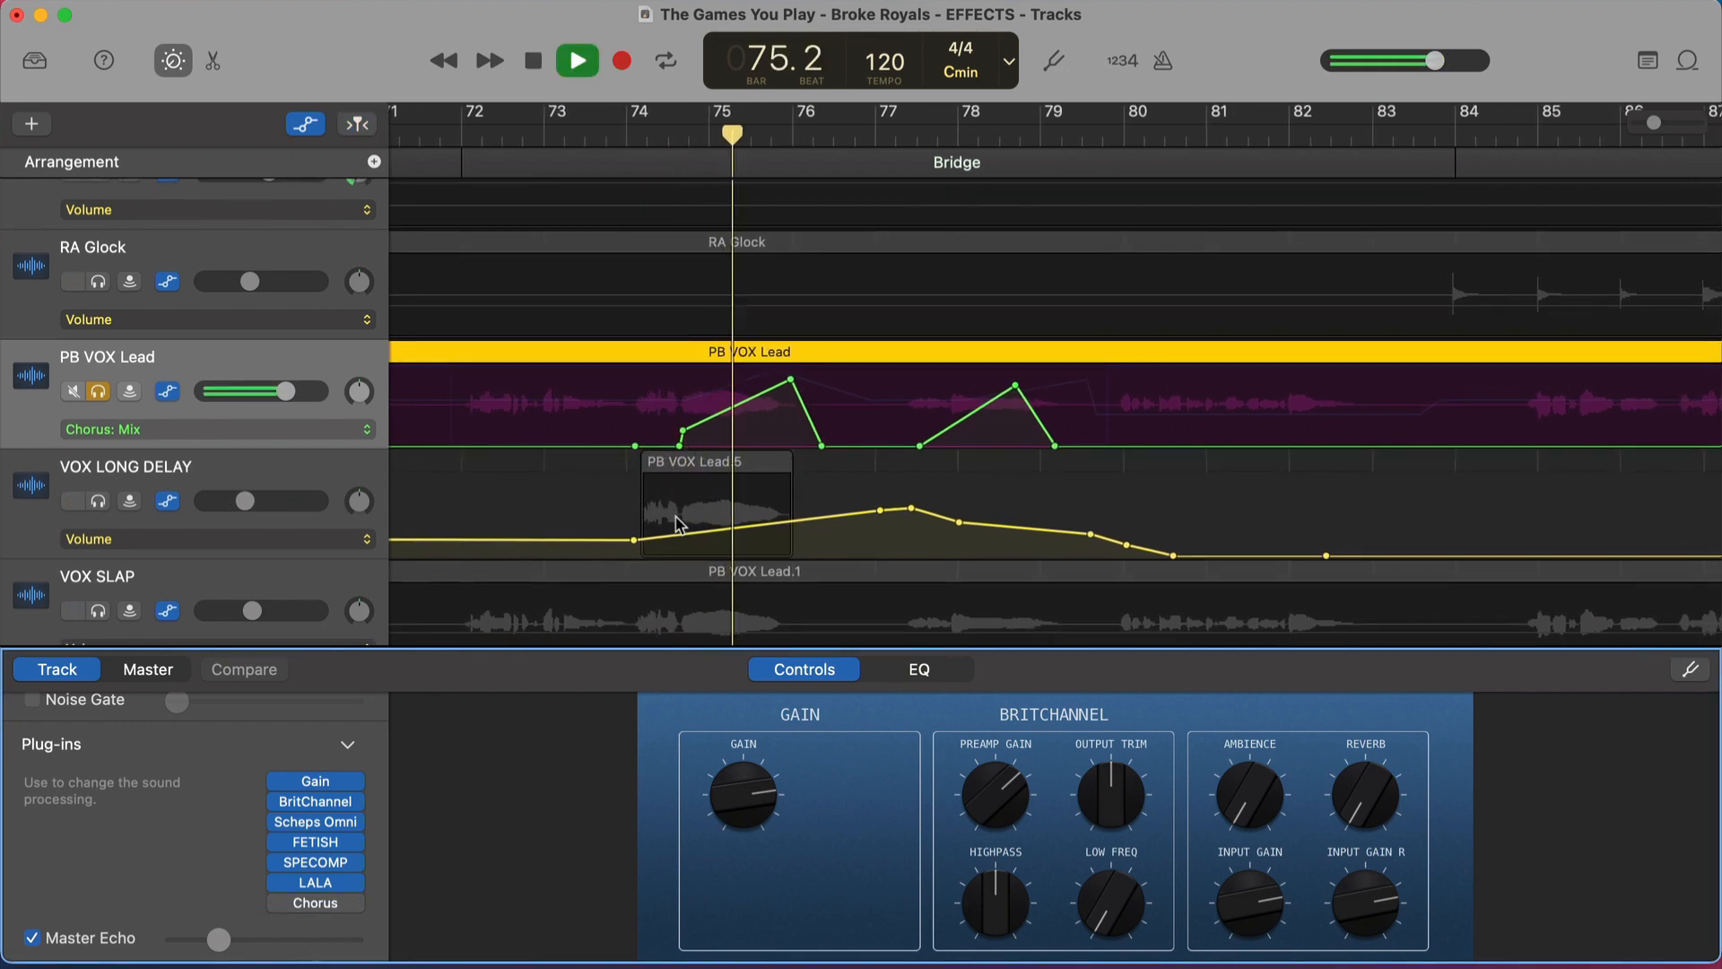
key(space)
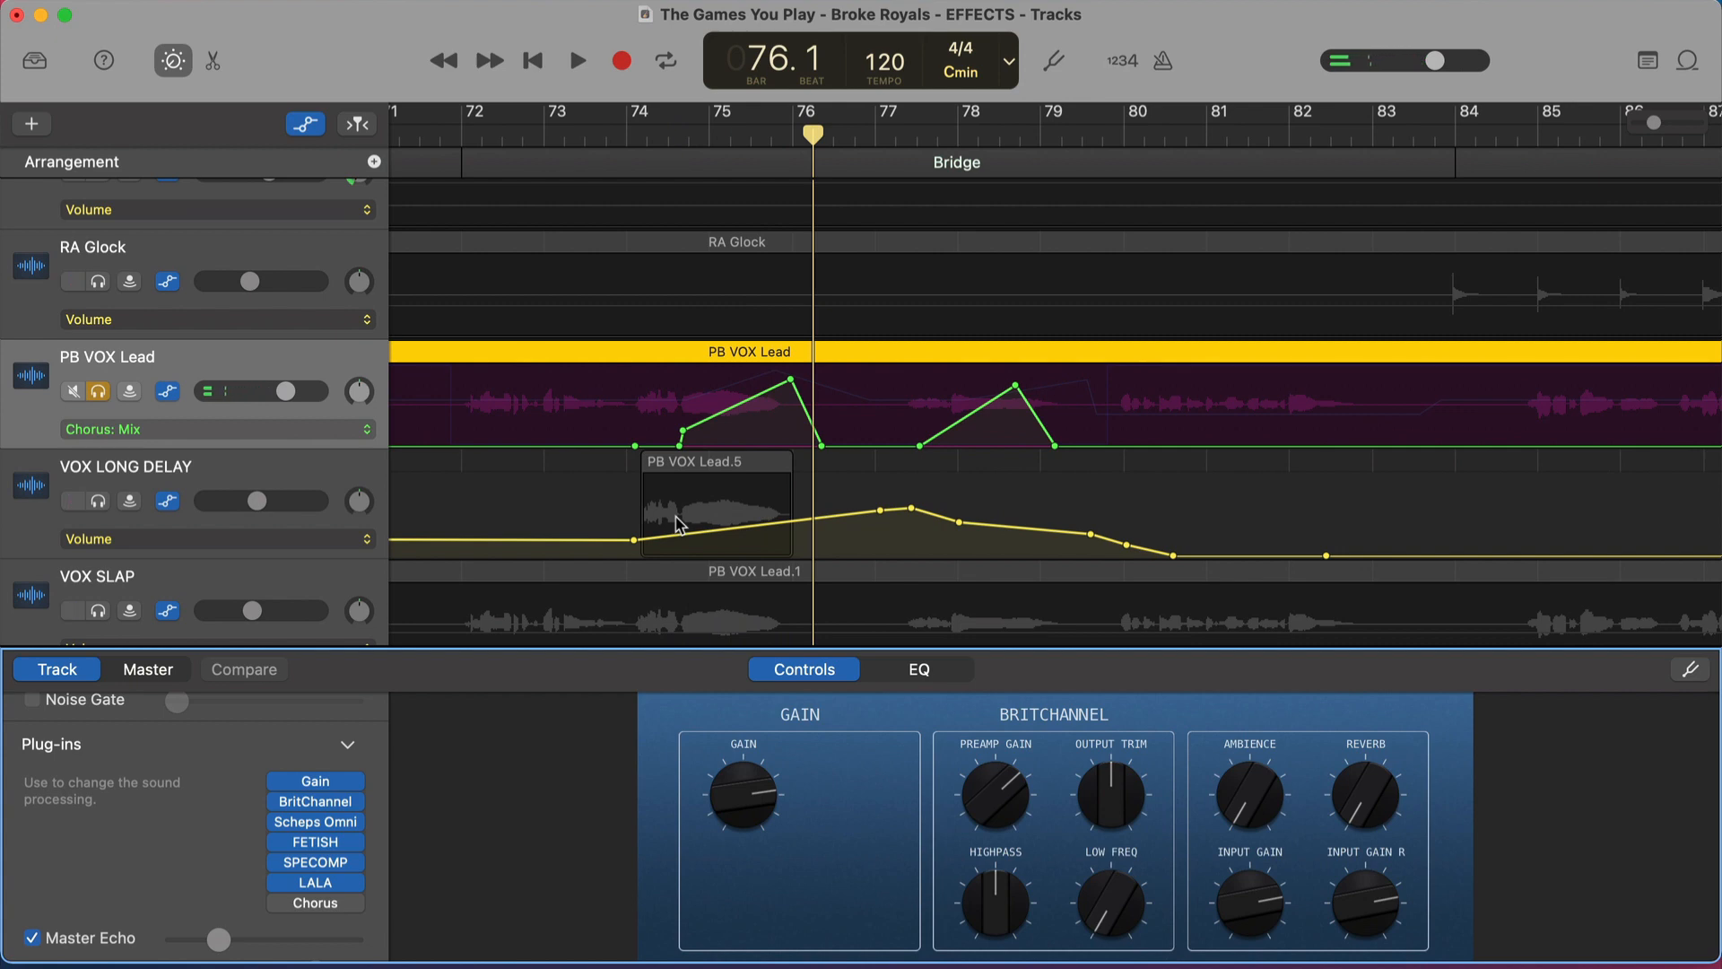
Re-enable the Chorus plug-in and open its settings, with the PB VOX Lead track's automation turned off
mouse_move(280, 810)
mouse_move(278, 910)
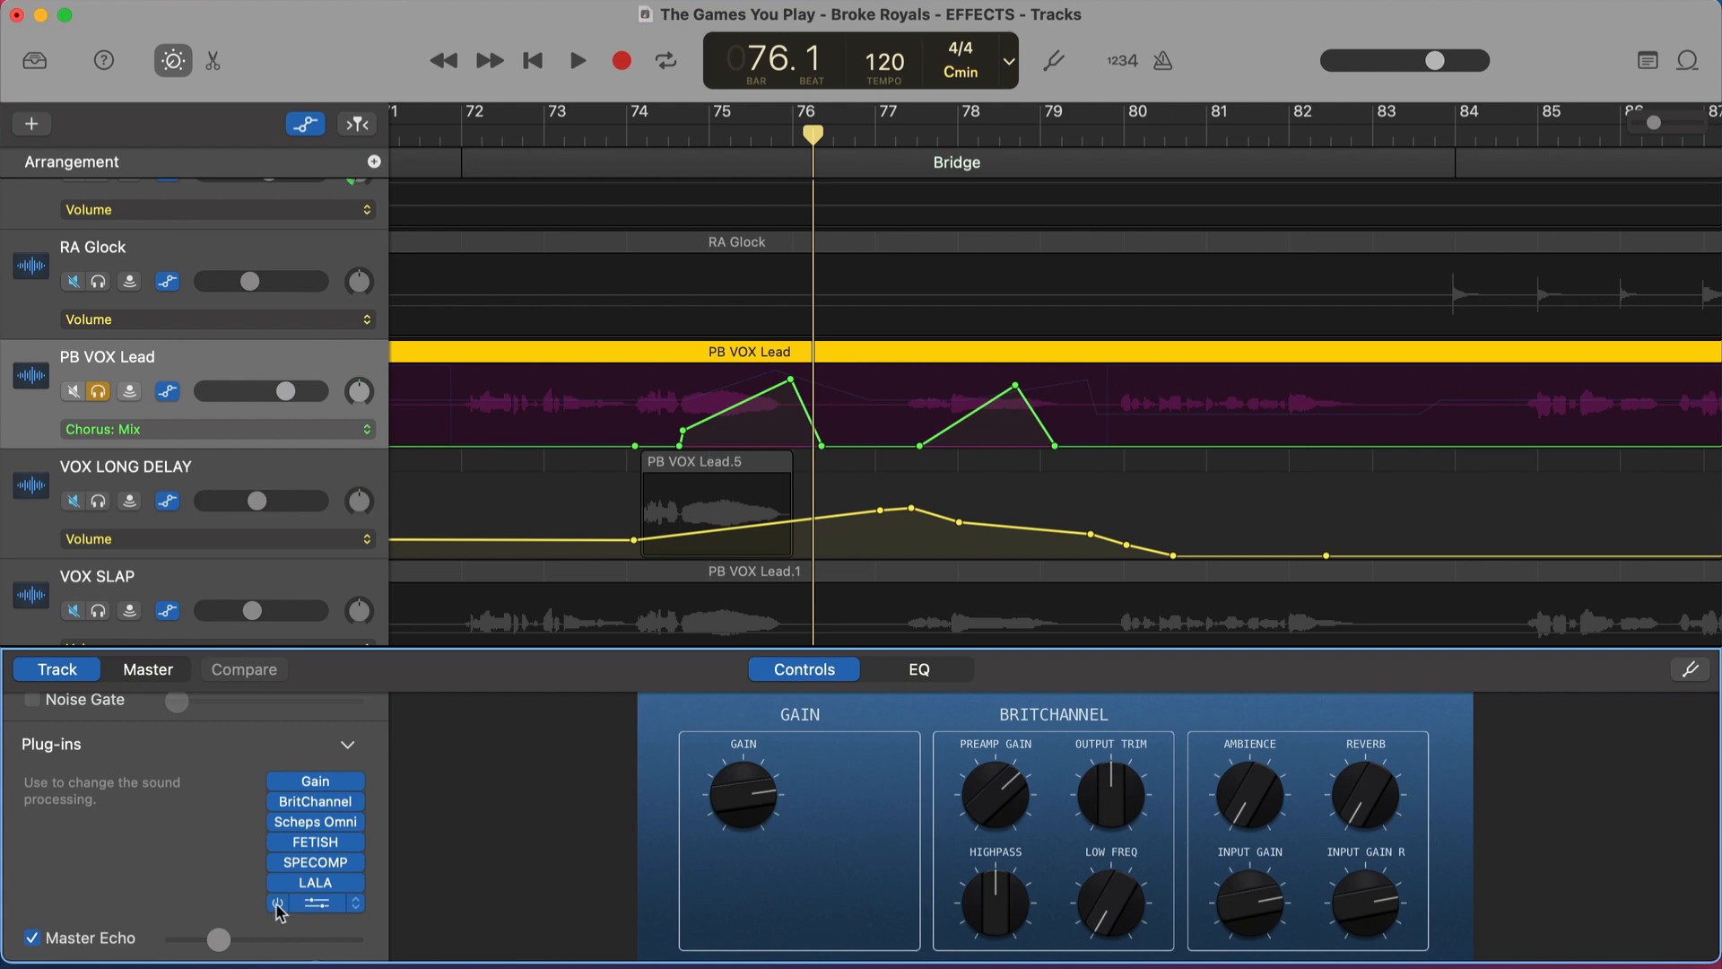
click(312, 903)
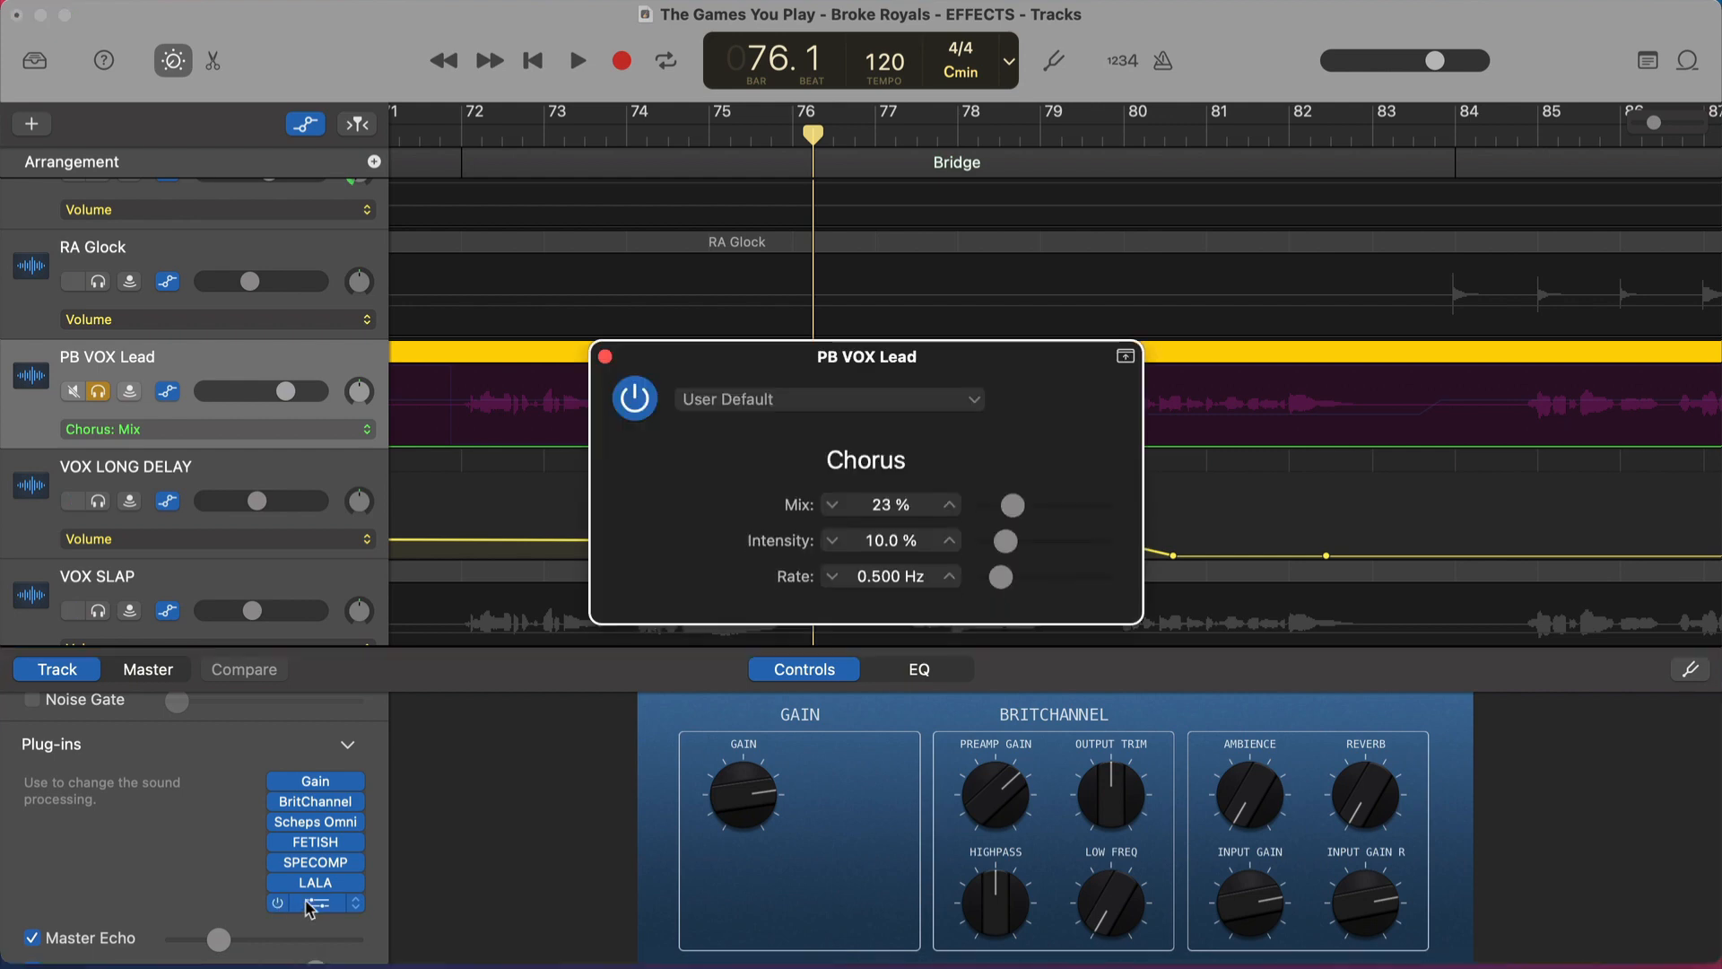
click(169, 392)
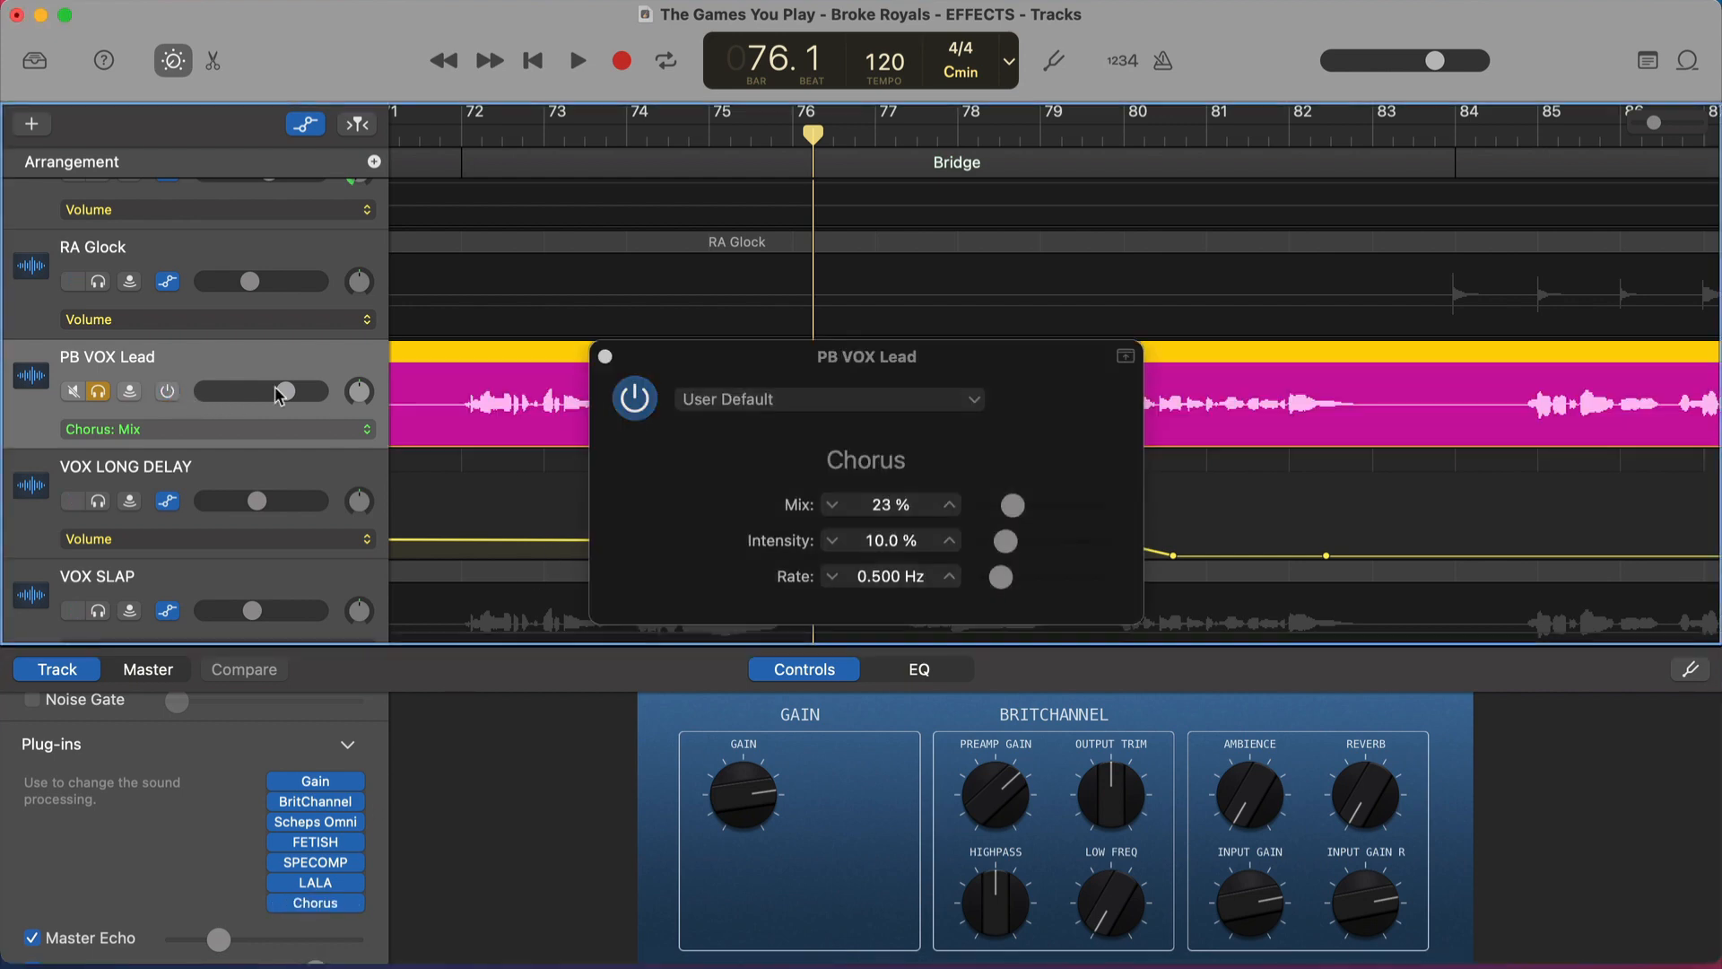
Set the Chorus Mix to 100 % and play the soloed vocal phrase from bar 74
drag(1022, 504, 1102, 505)
drag(722, 355, 1046, 495)
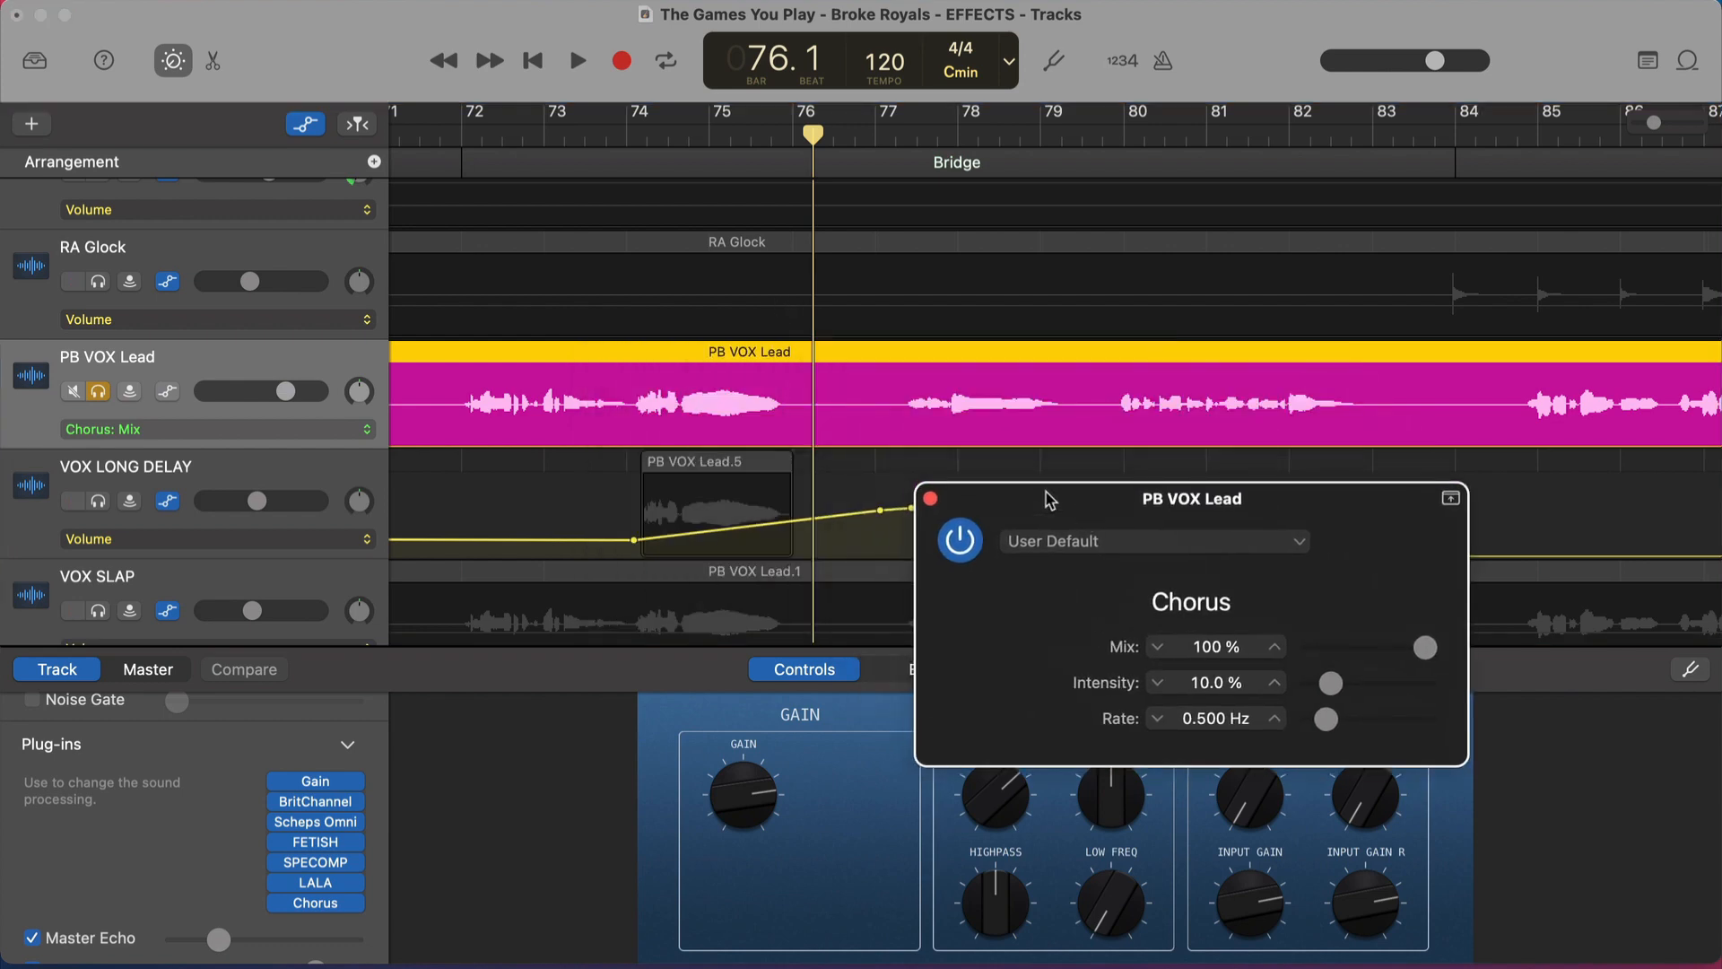
click(640, 123)
key(space)
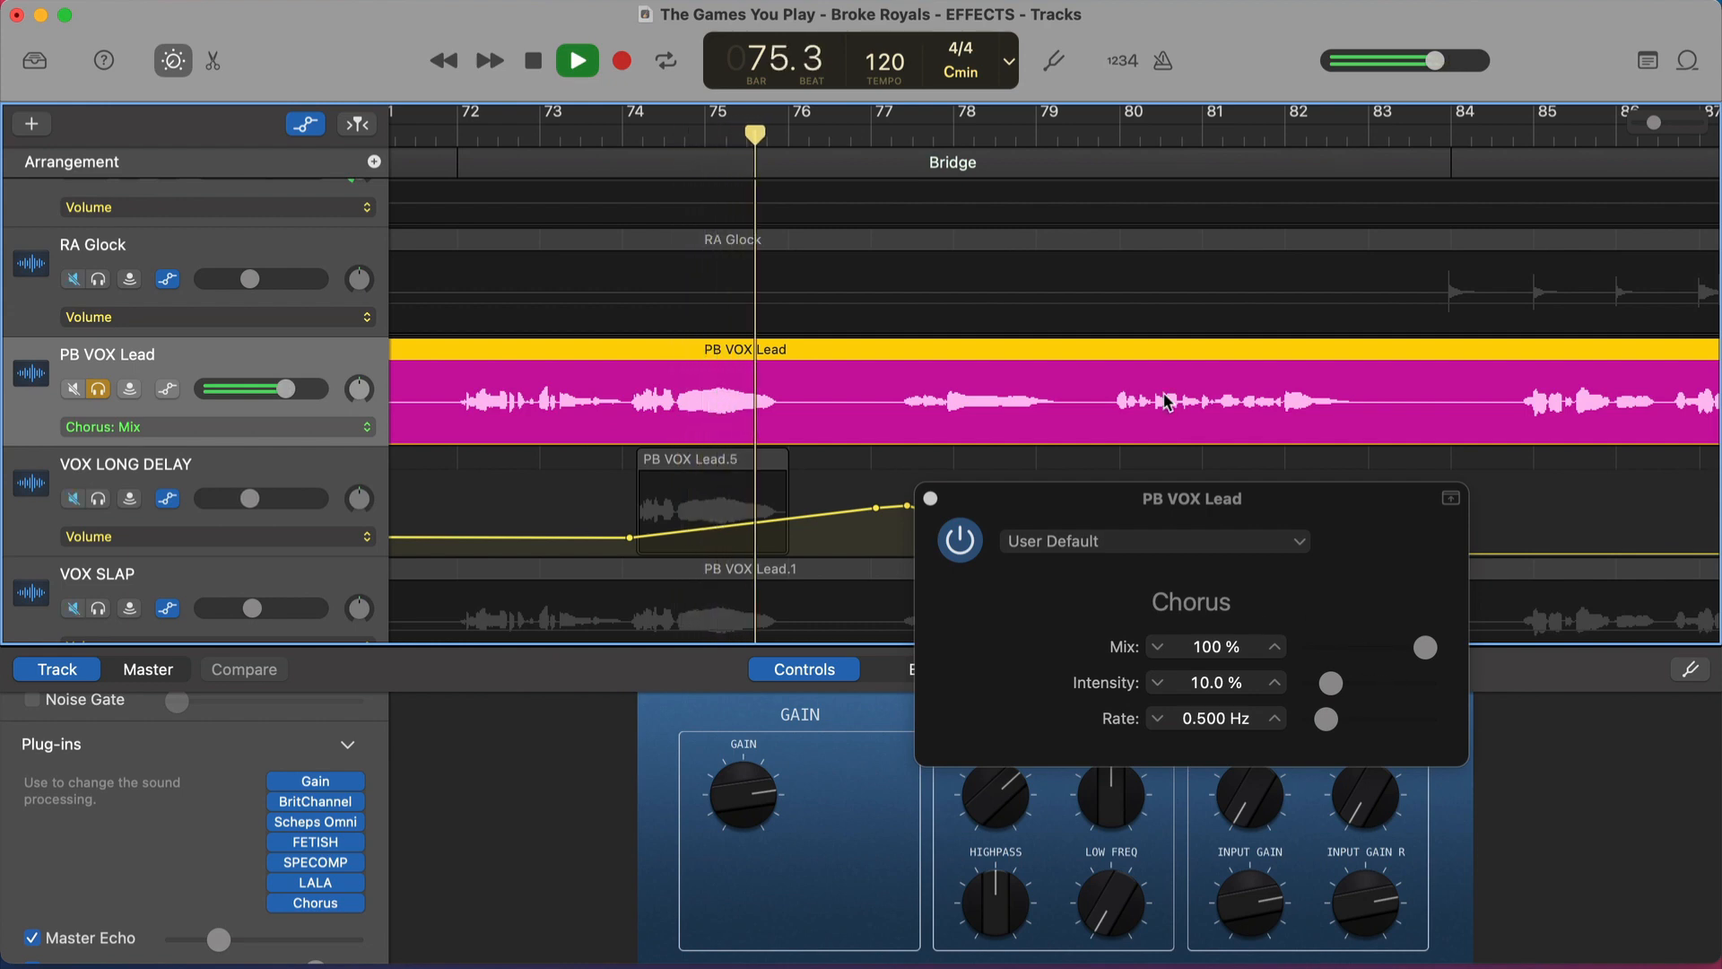
key(space)
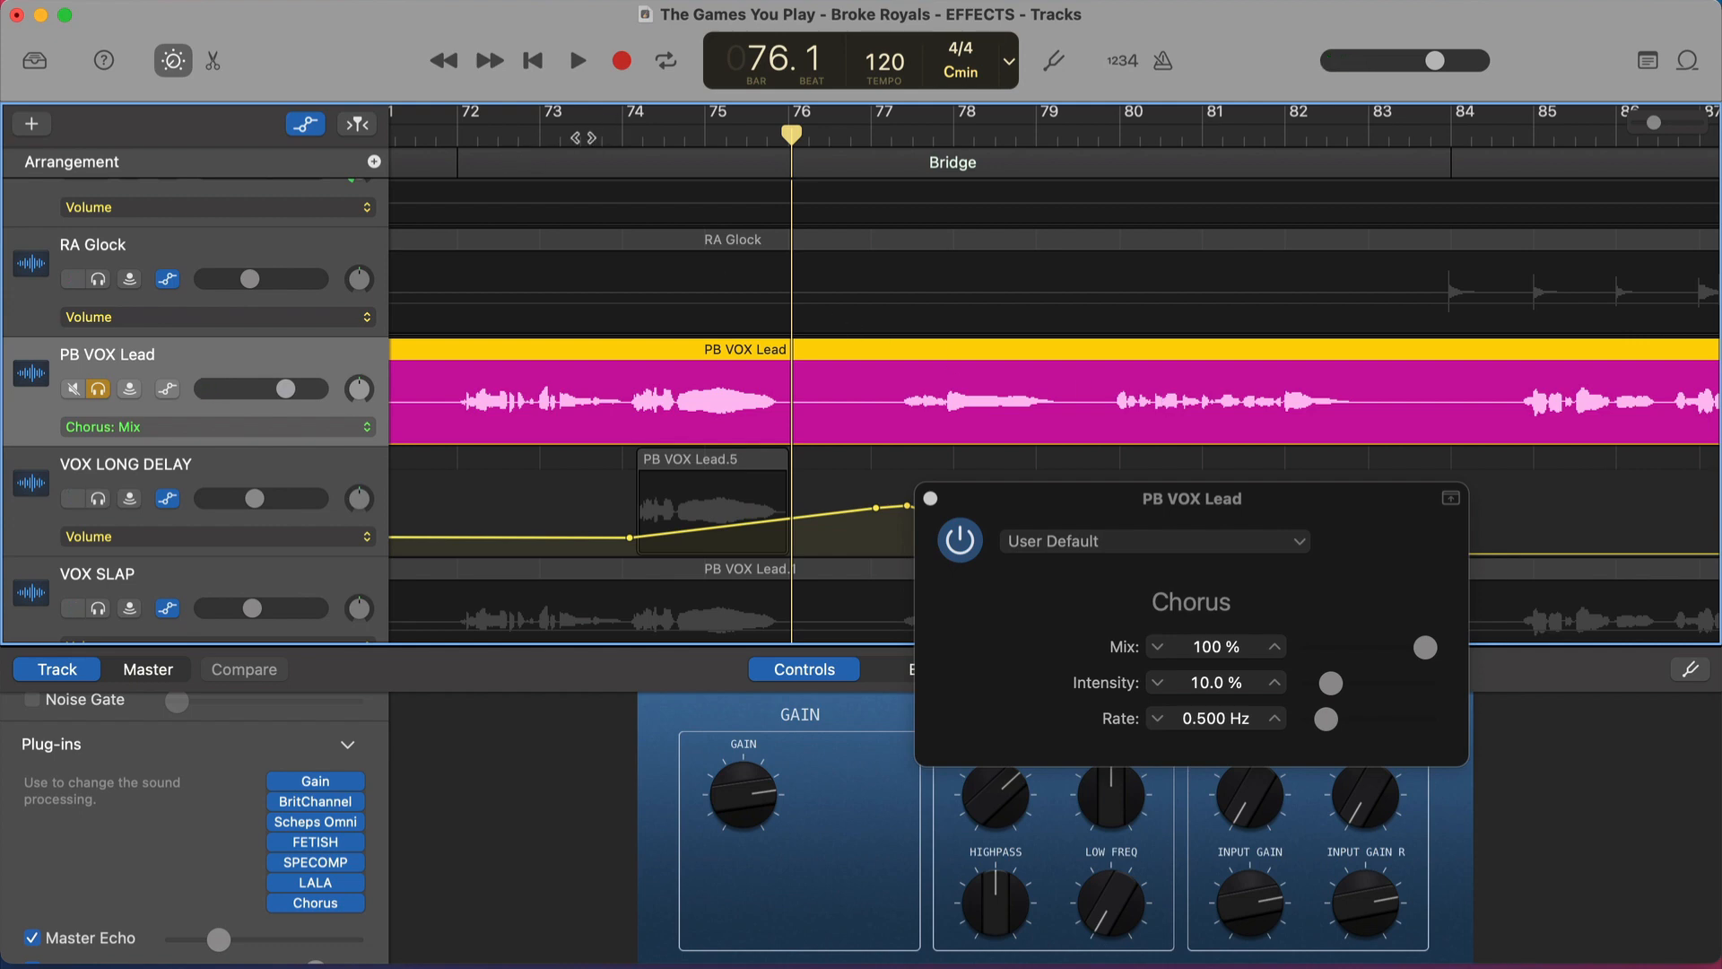
Turn the PB VOX Lead track's automation back on and show the Chorus parameters available for automation
click(458, 136)
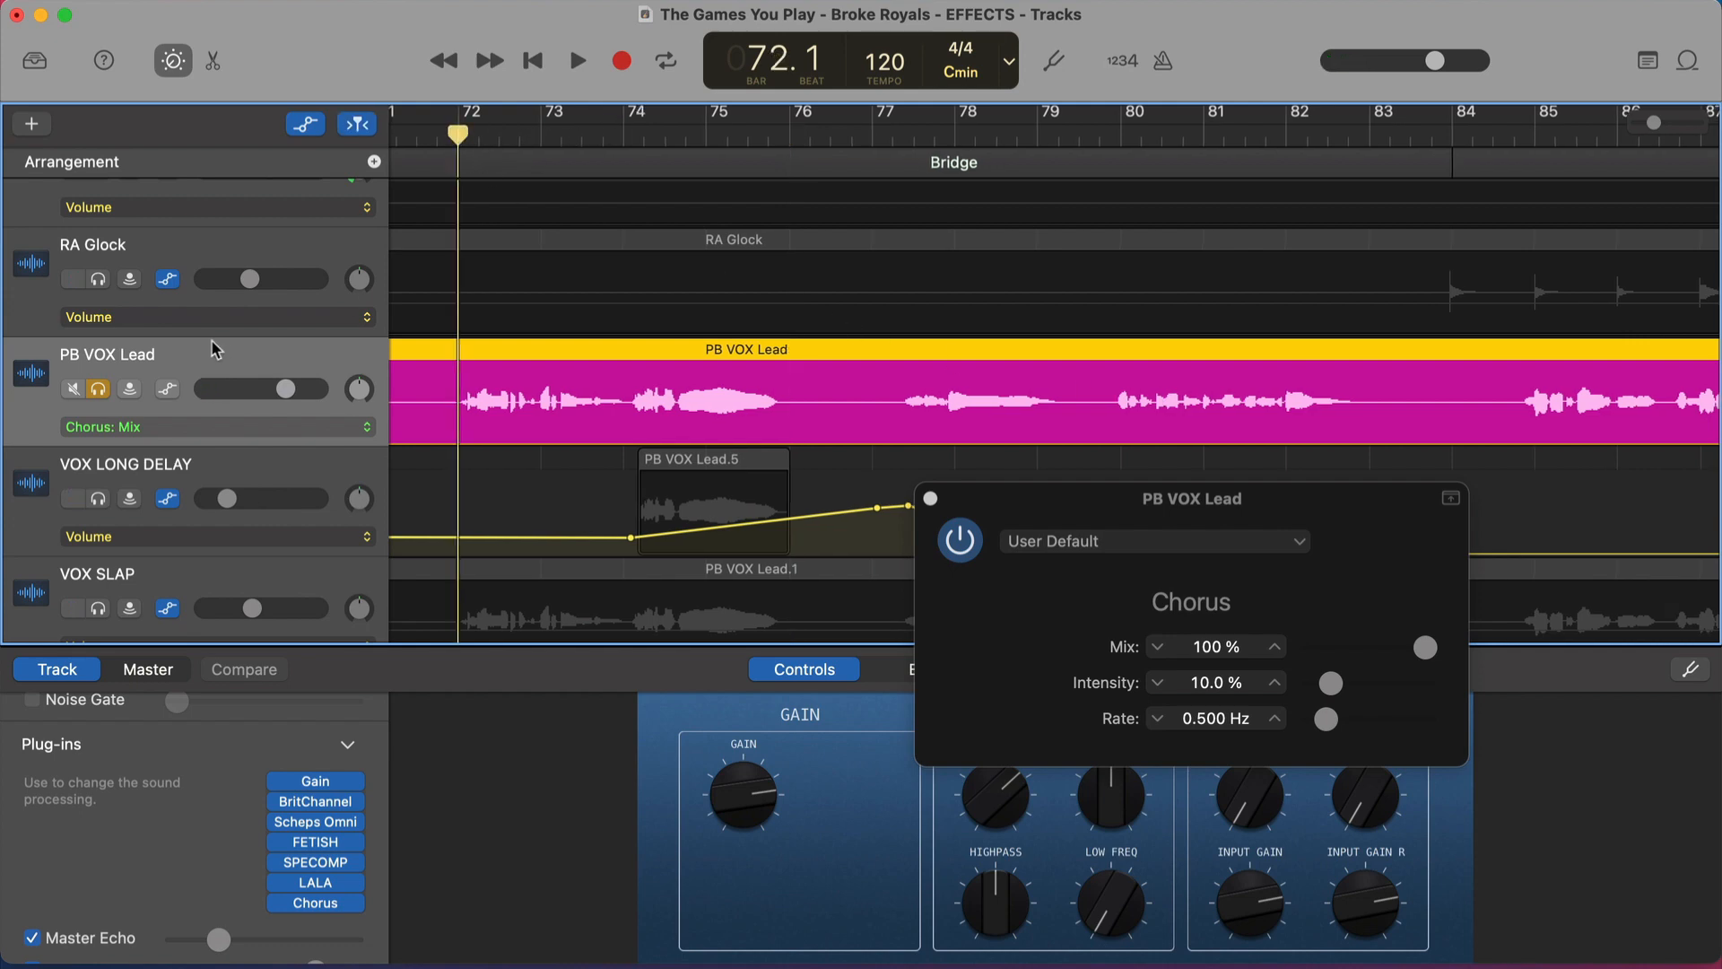
click(168, 389)
click(168, 390)
click(168, 390)
click(280, 427)
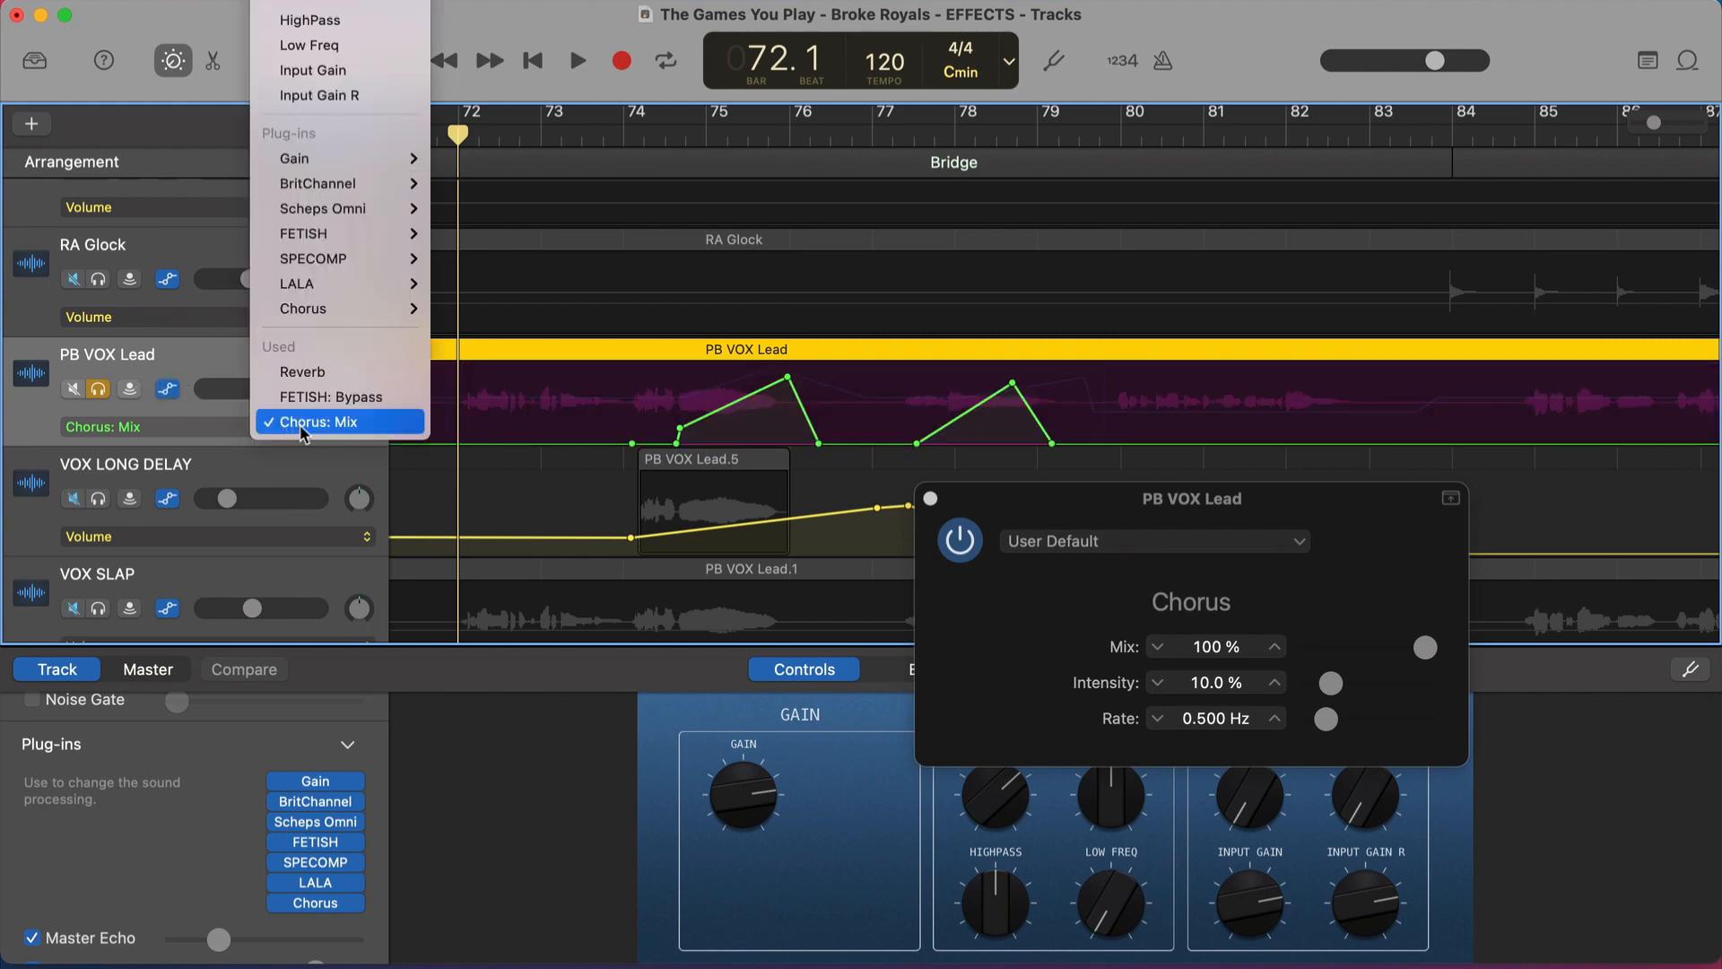
mouse_move(351, 310)
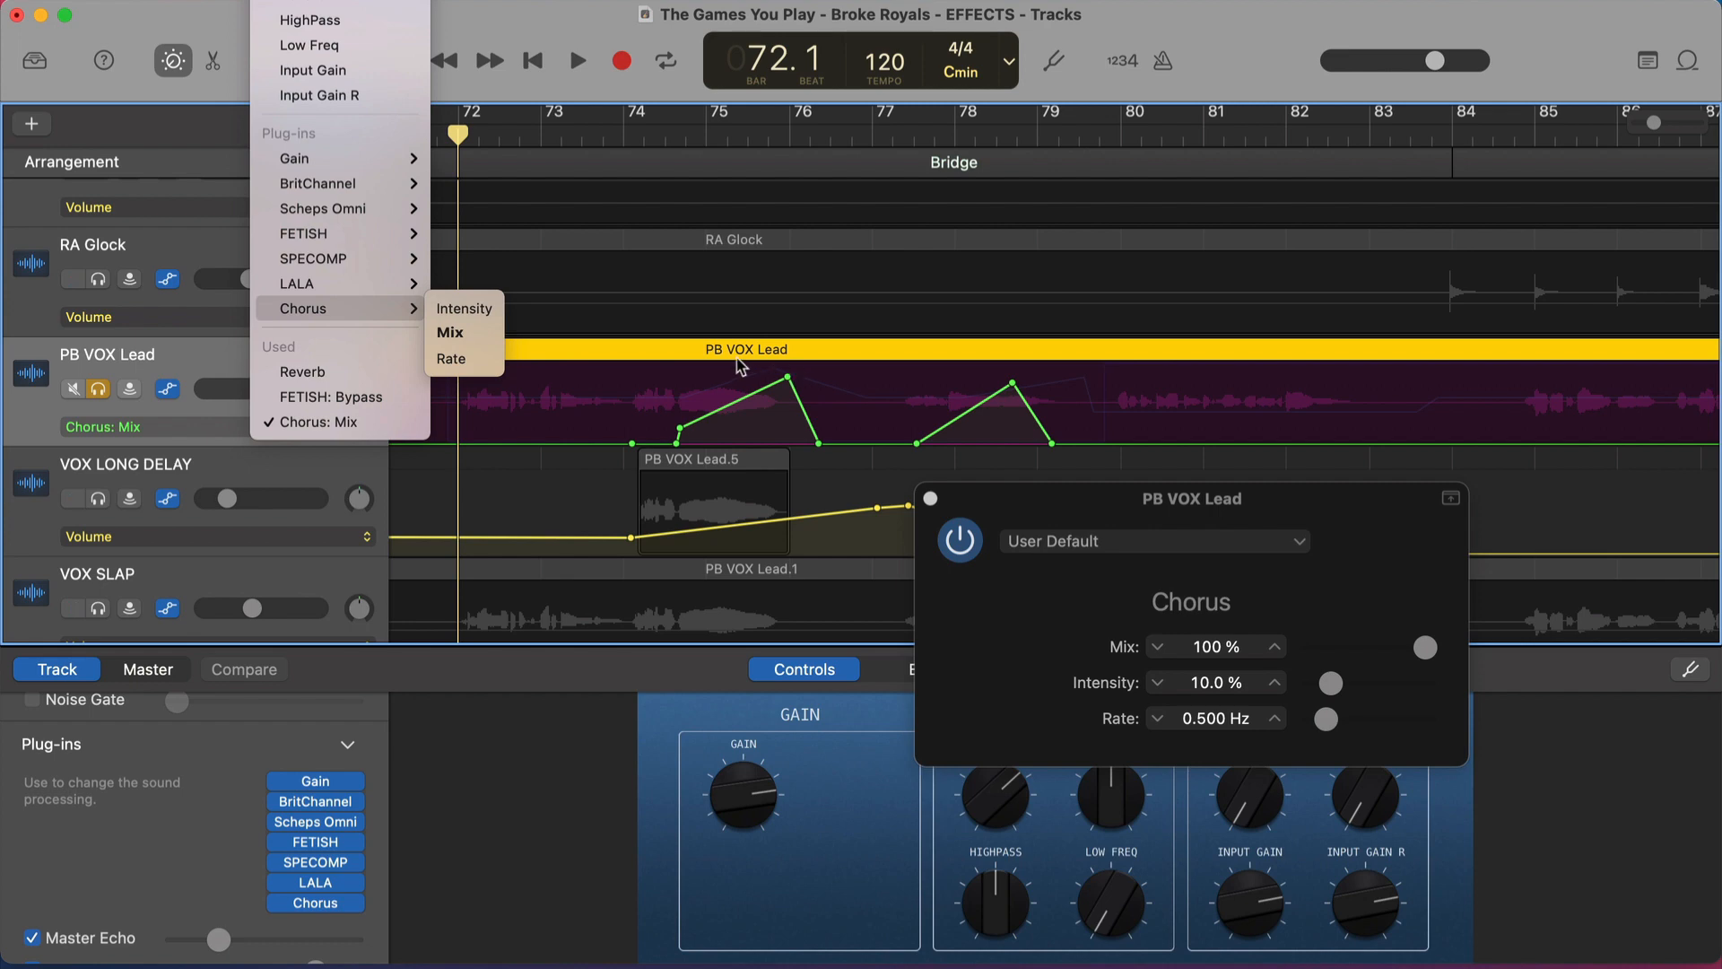
Play the Chorus Mix automation from bar 74 to bar 80, unsoloing PB VOX Lead during playback to hear the full mix
click(632, 127)
click(625, 130)
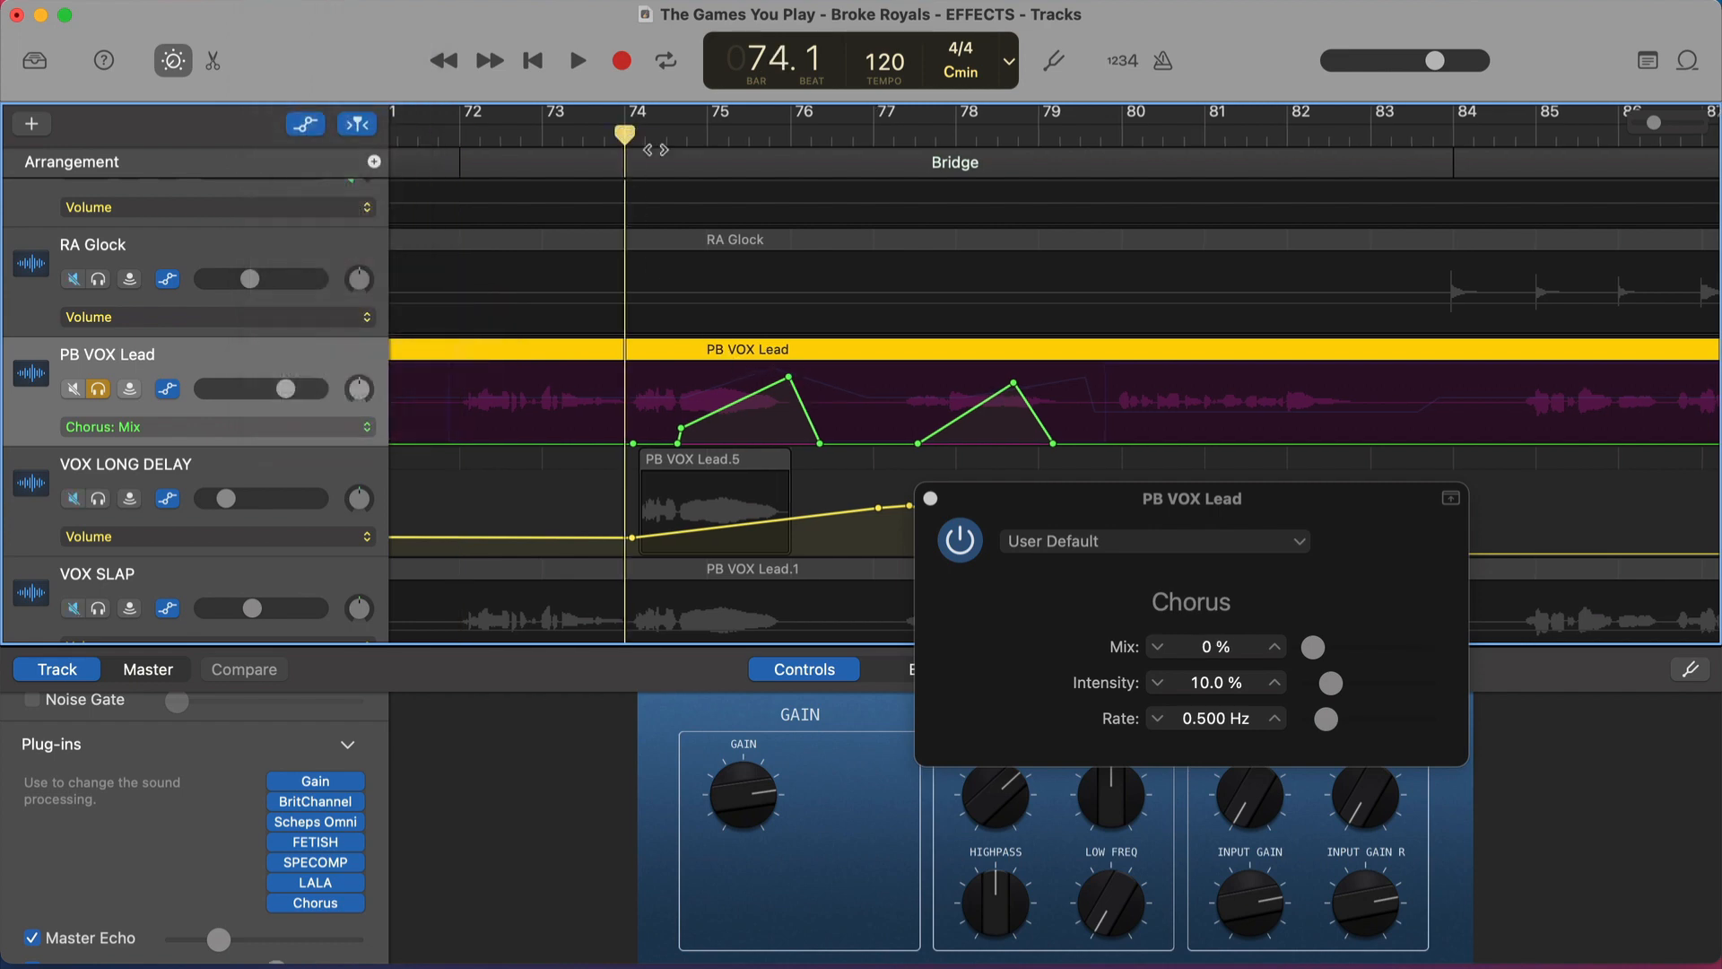
key(space)
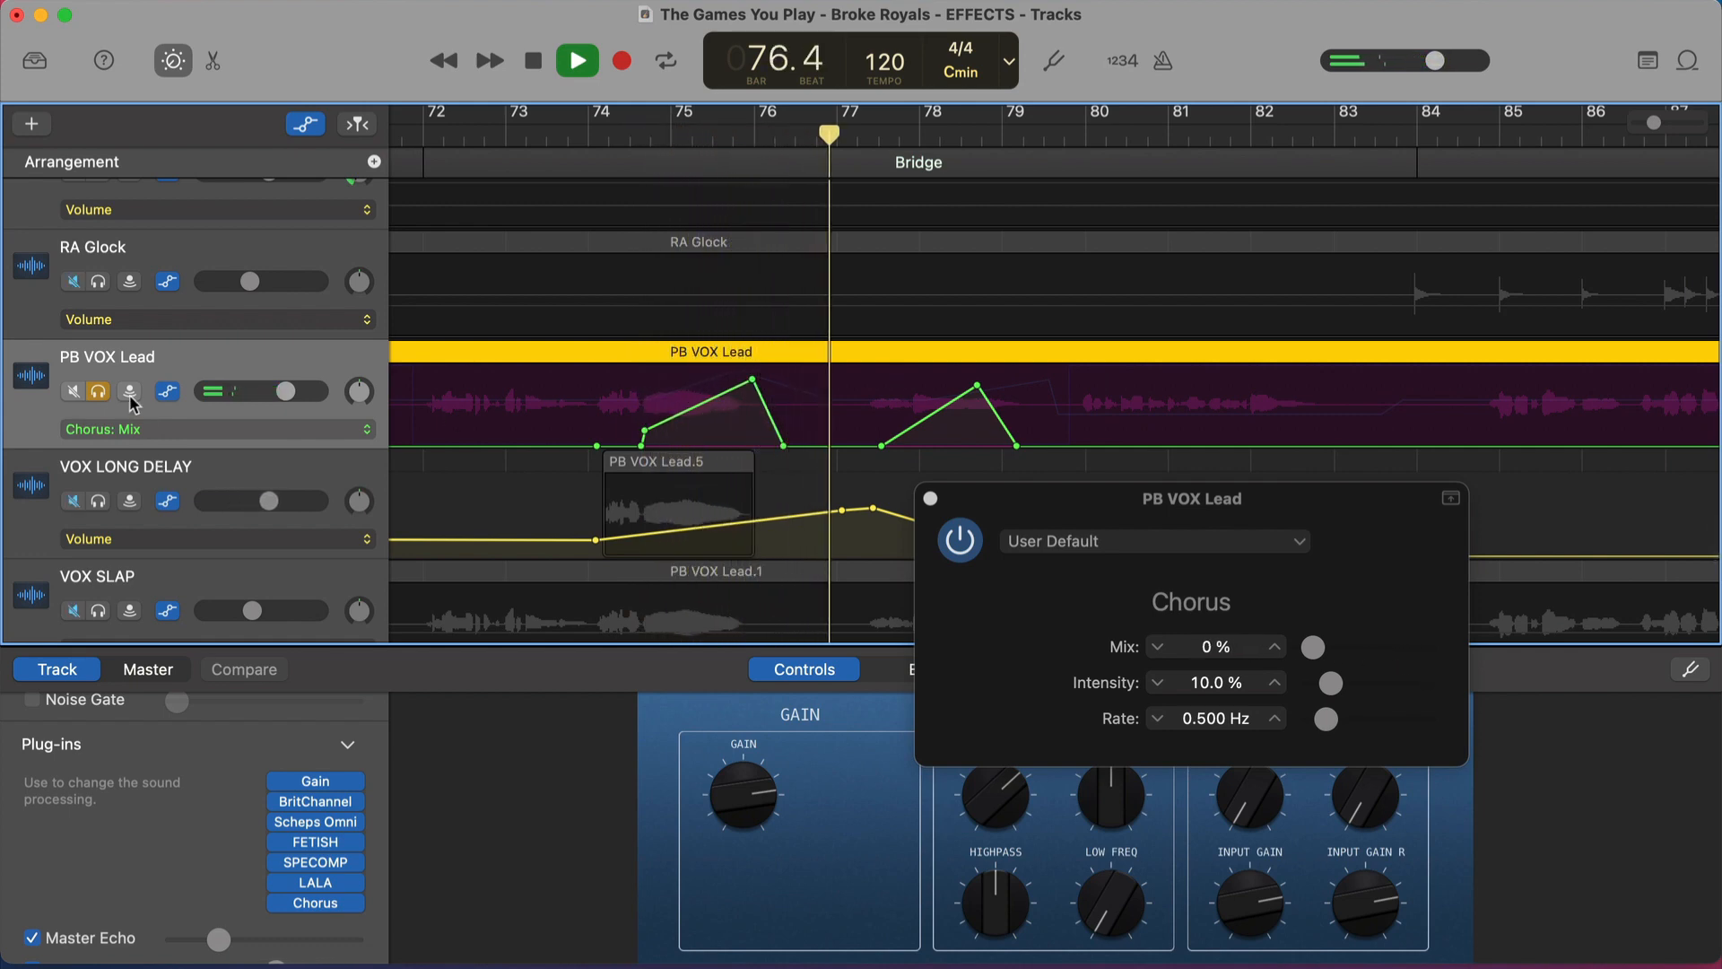
click(100, 392)
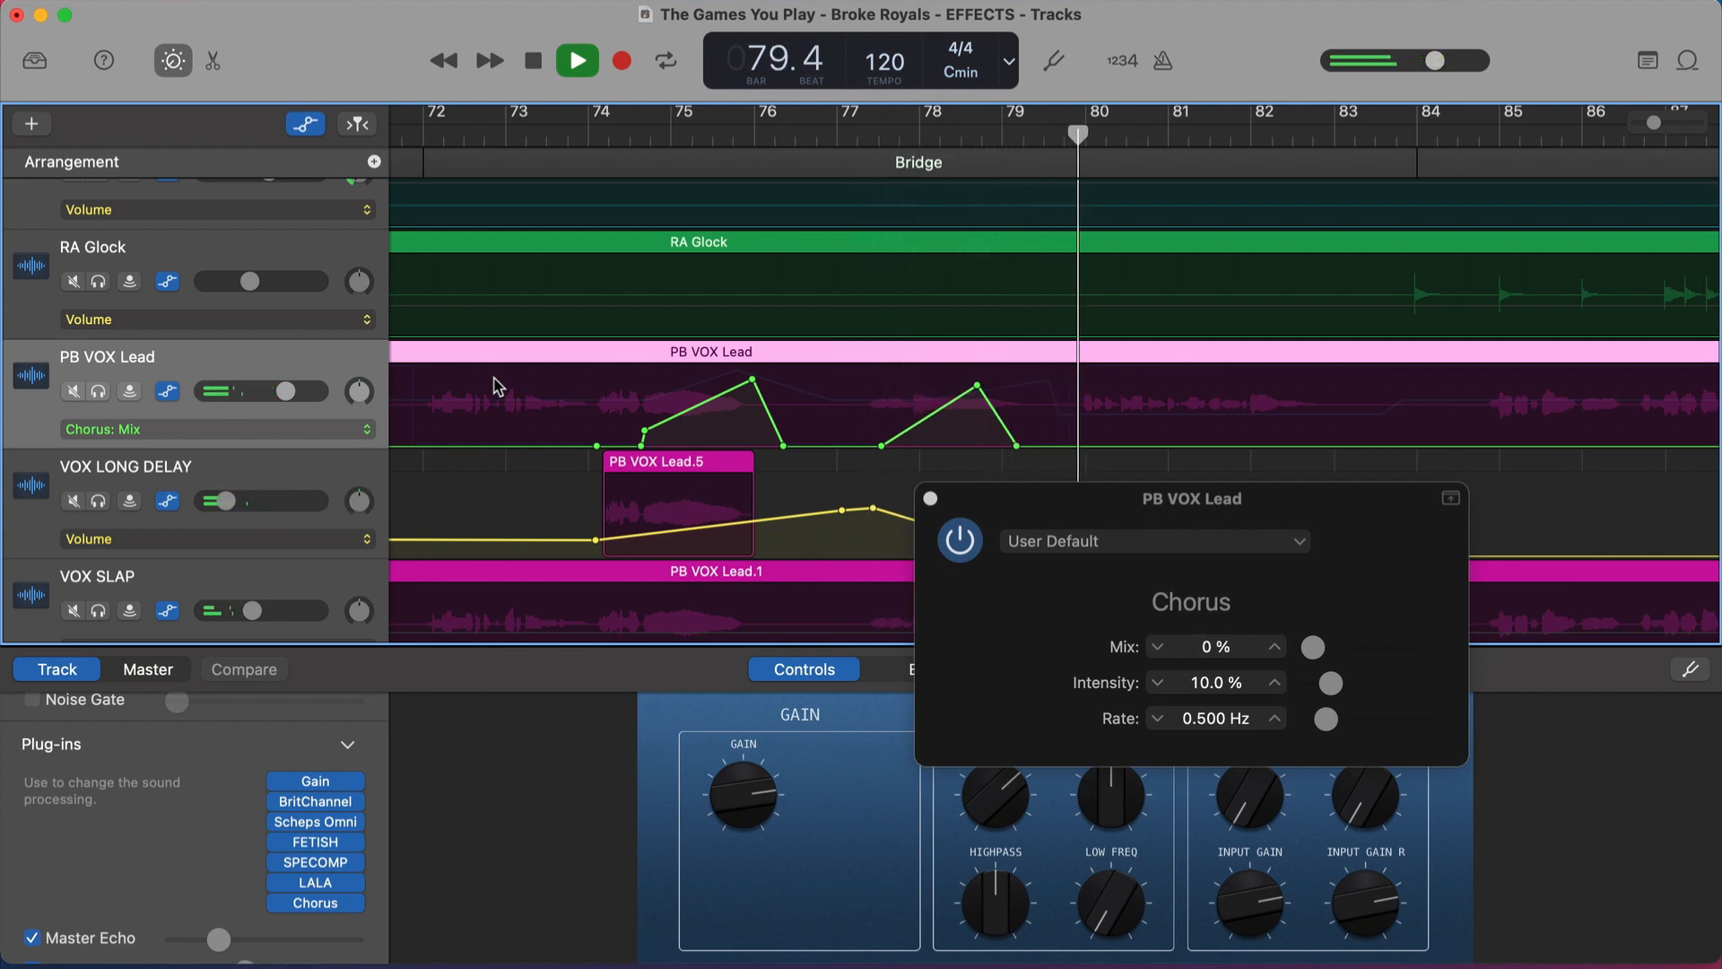
key(space)
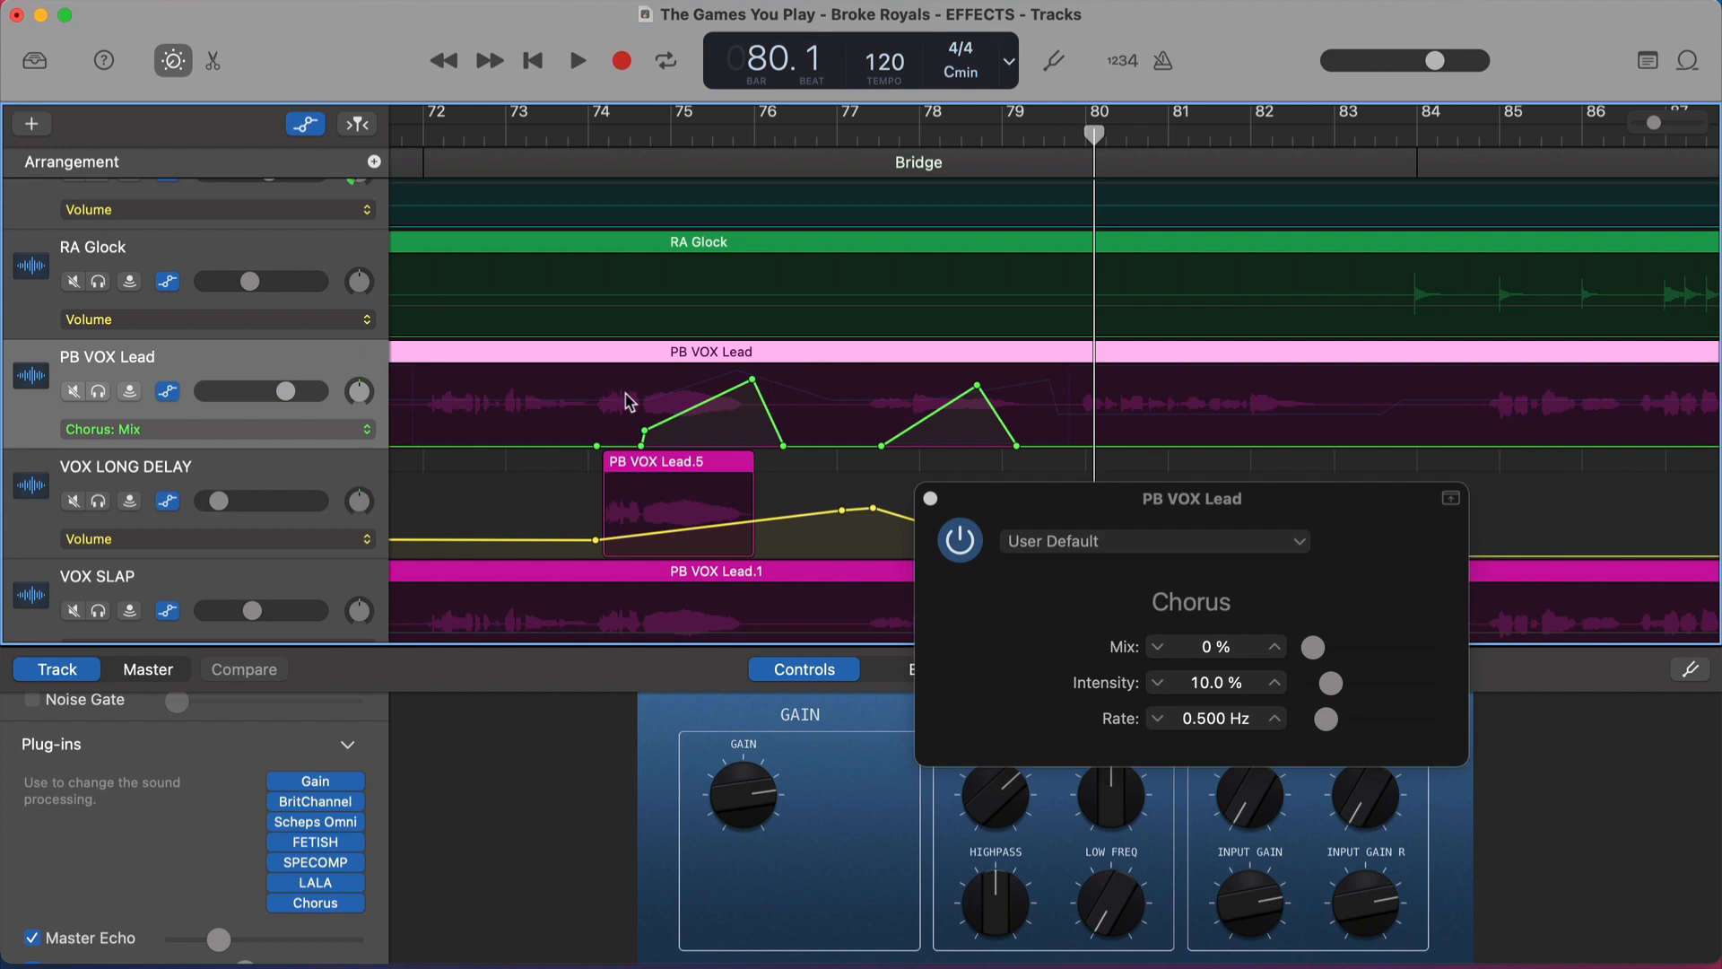
Switch the PB VOX Lead automation lane from Chorus: Mix to Reverb and check Reverb in the parameter list
click(119, 430)
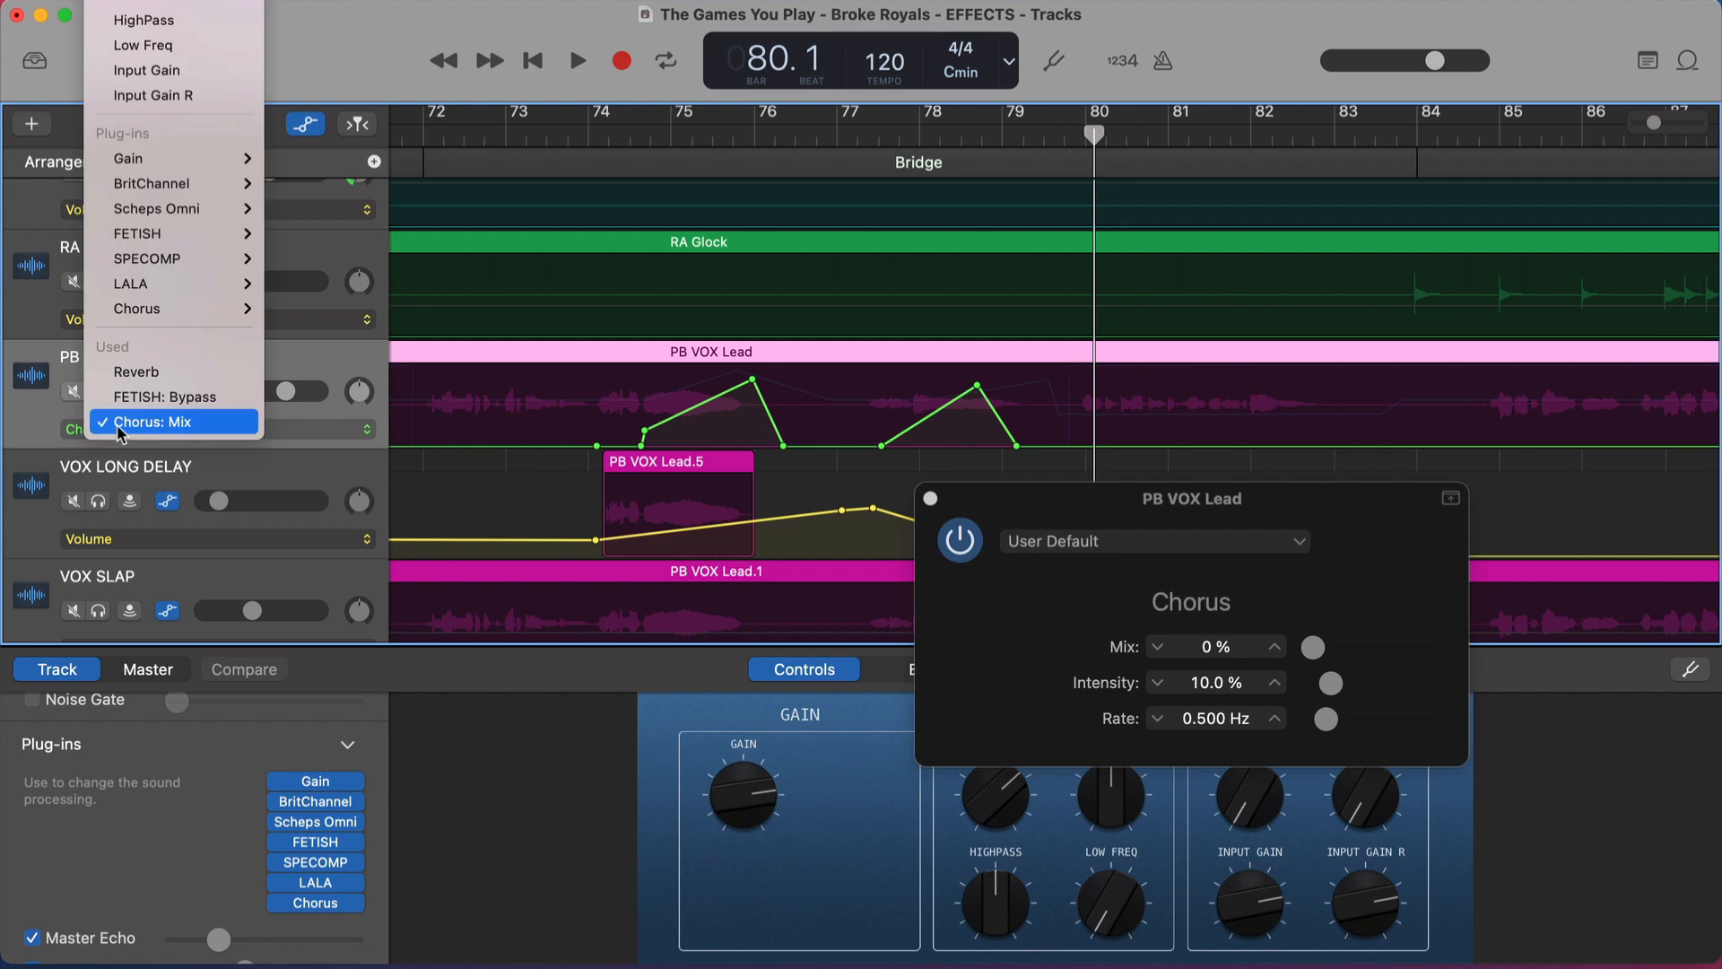
click(151, 374)
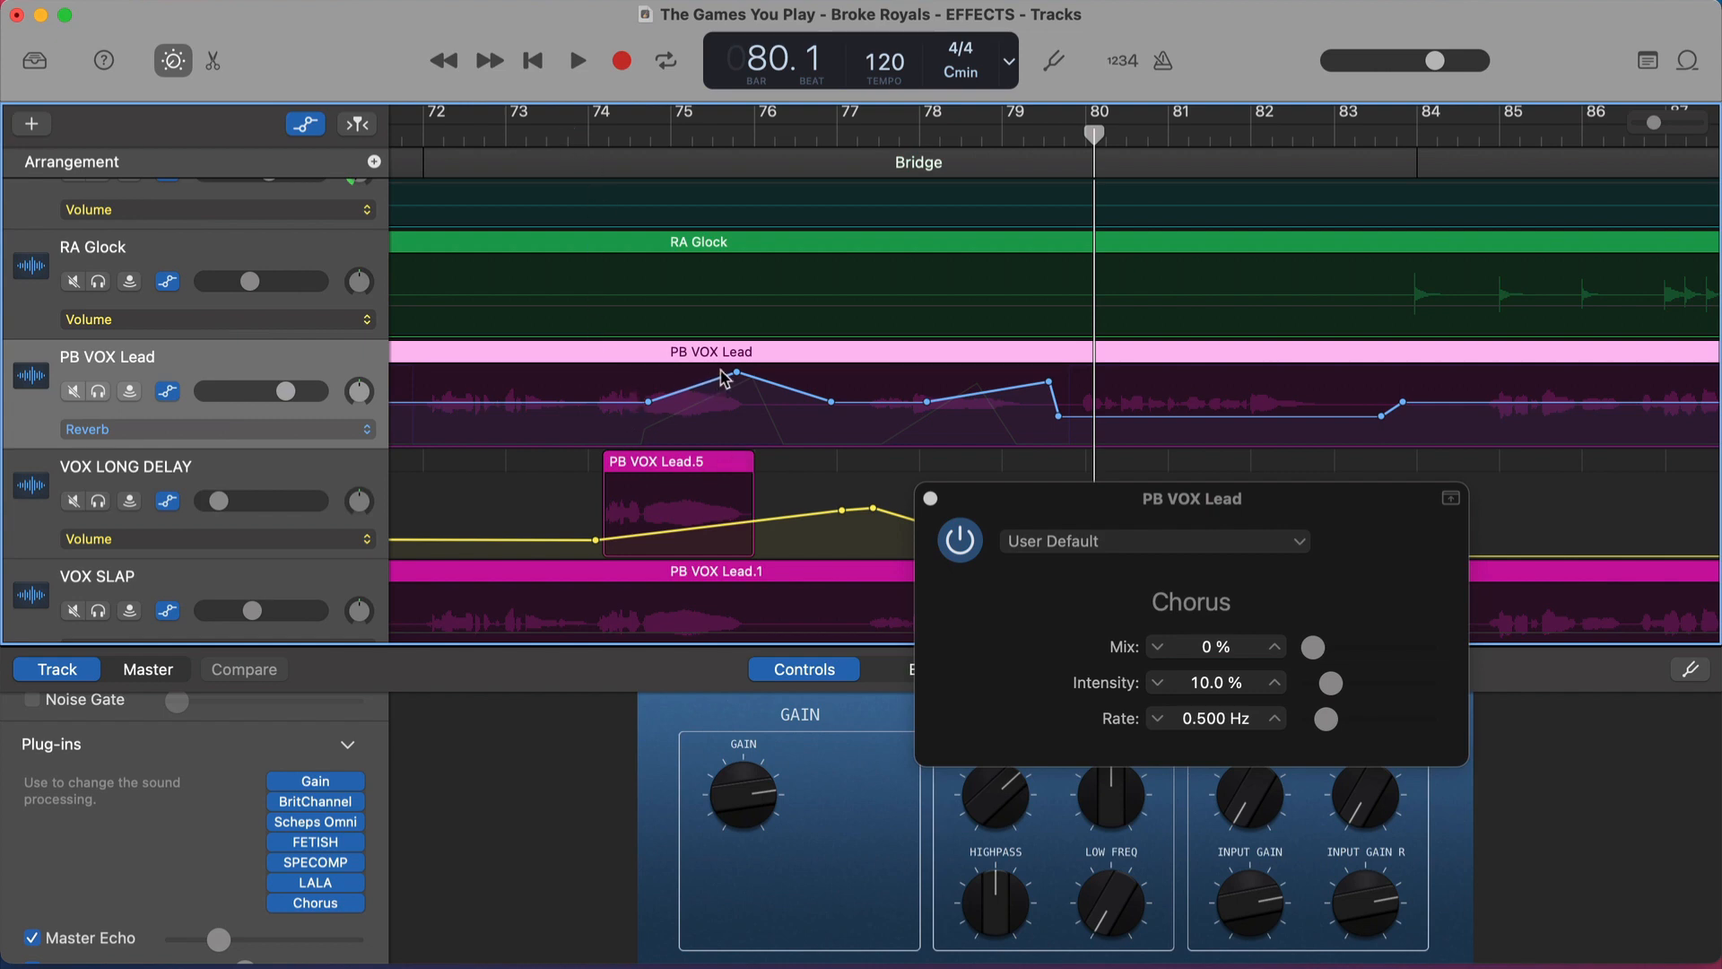
click(316, 431)
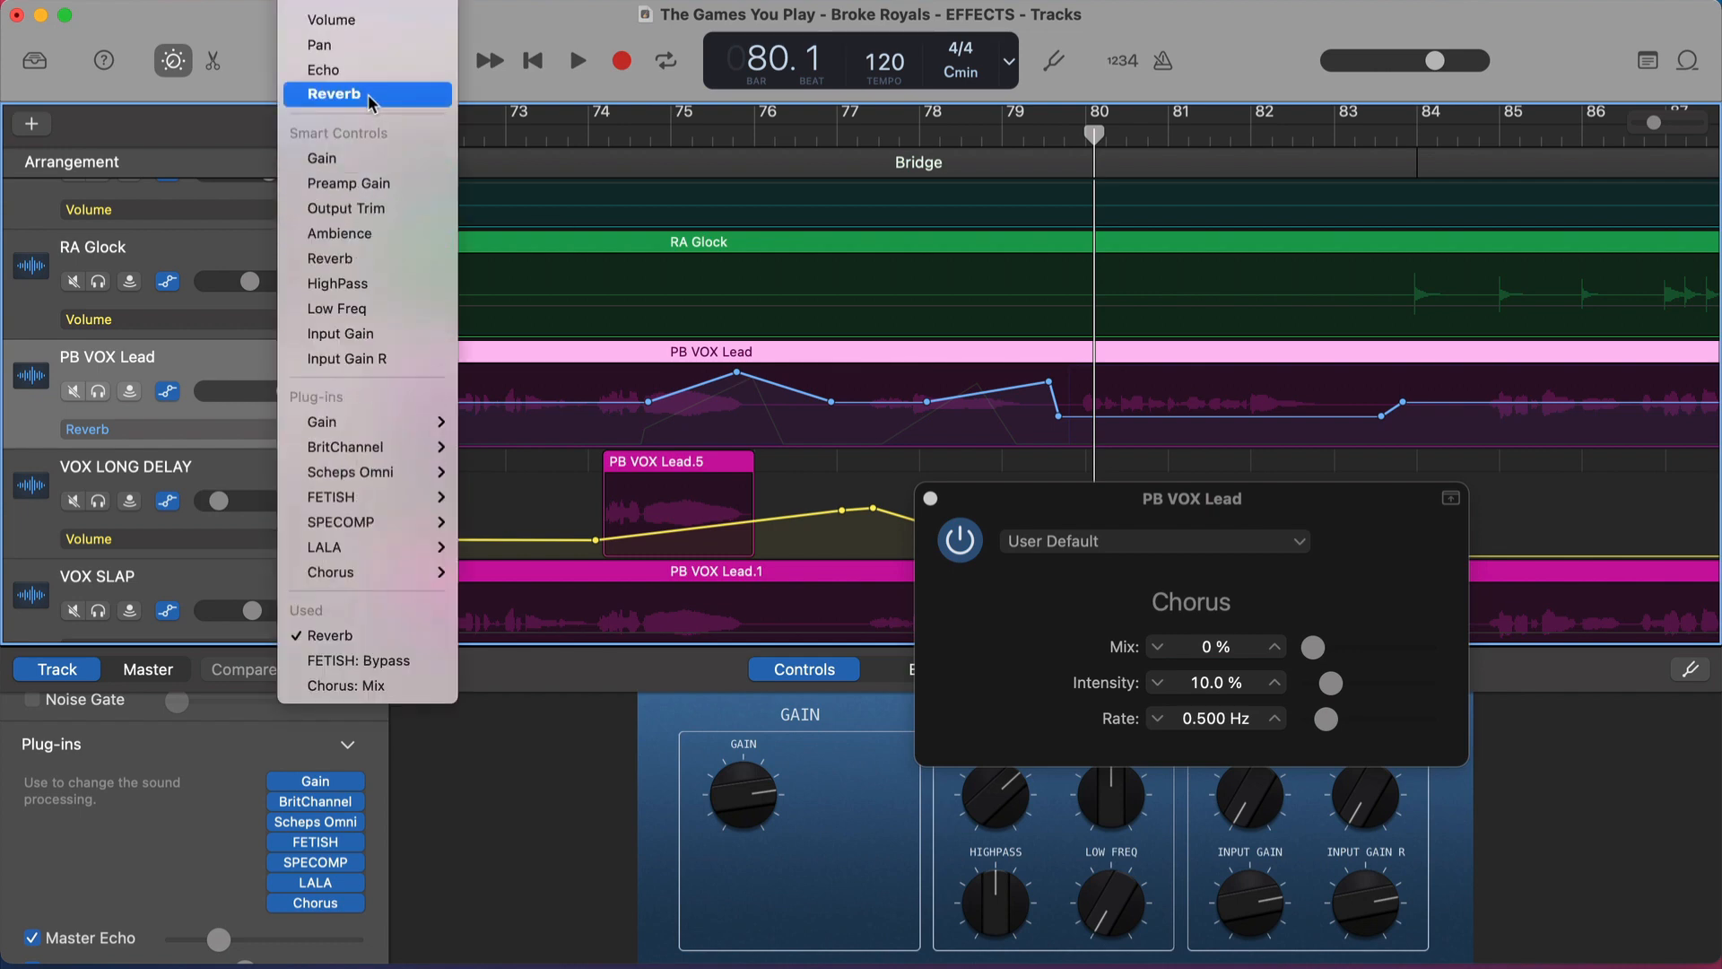
click(171, 423)
Review PB VOX Lead's Master Echo and Master Reverb sends and find Echo and Reverb among its automation parameters
scroll(143, 829, down, 2)
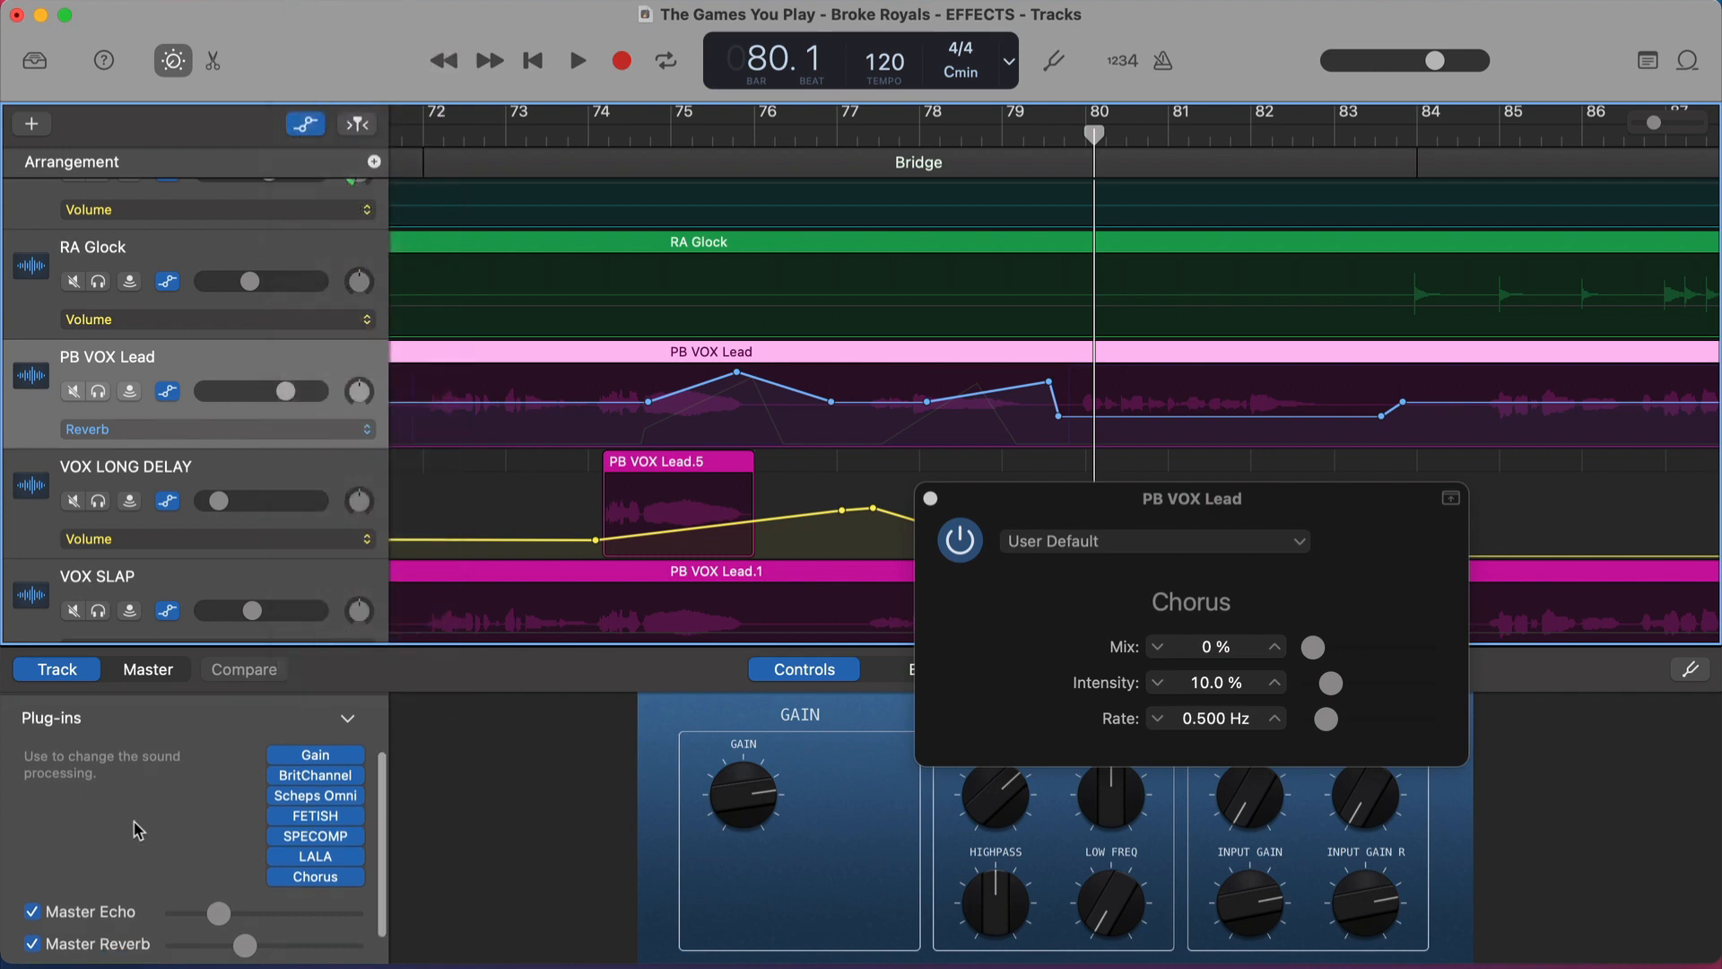
click(196, 428)
scroll(231, 332, up, 2)
scroll(232, 332, up, 3)
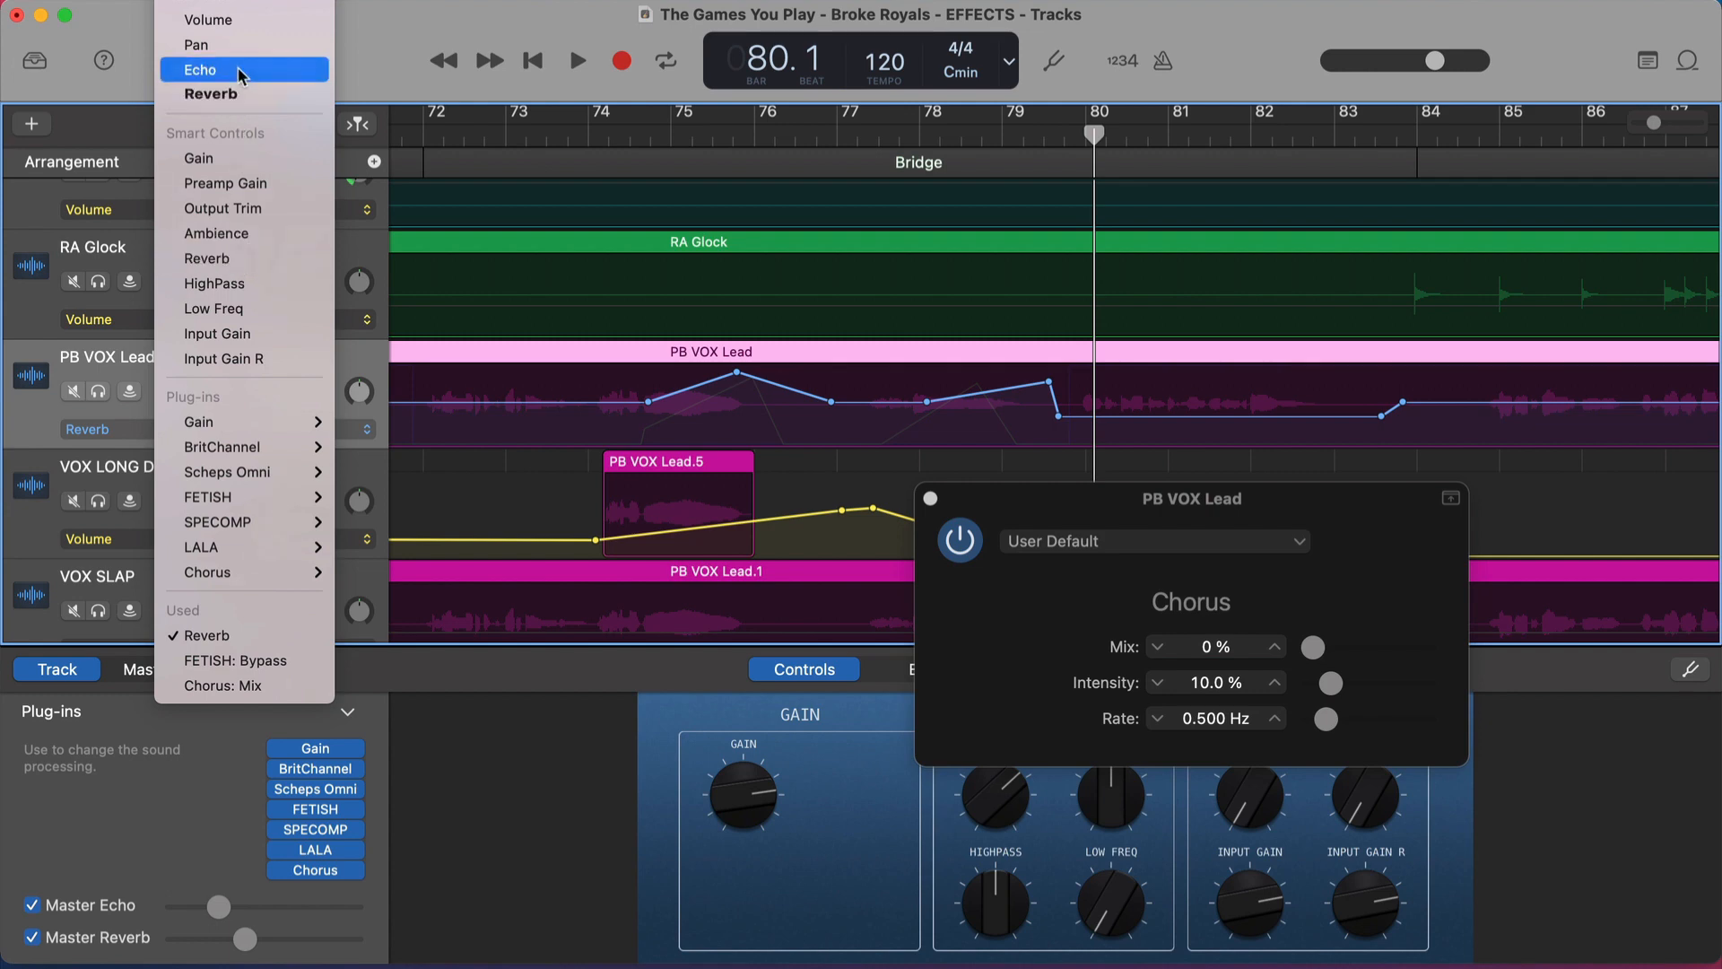
mouse_move(158, 424)
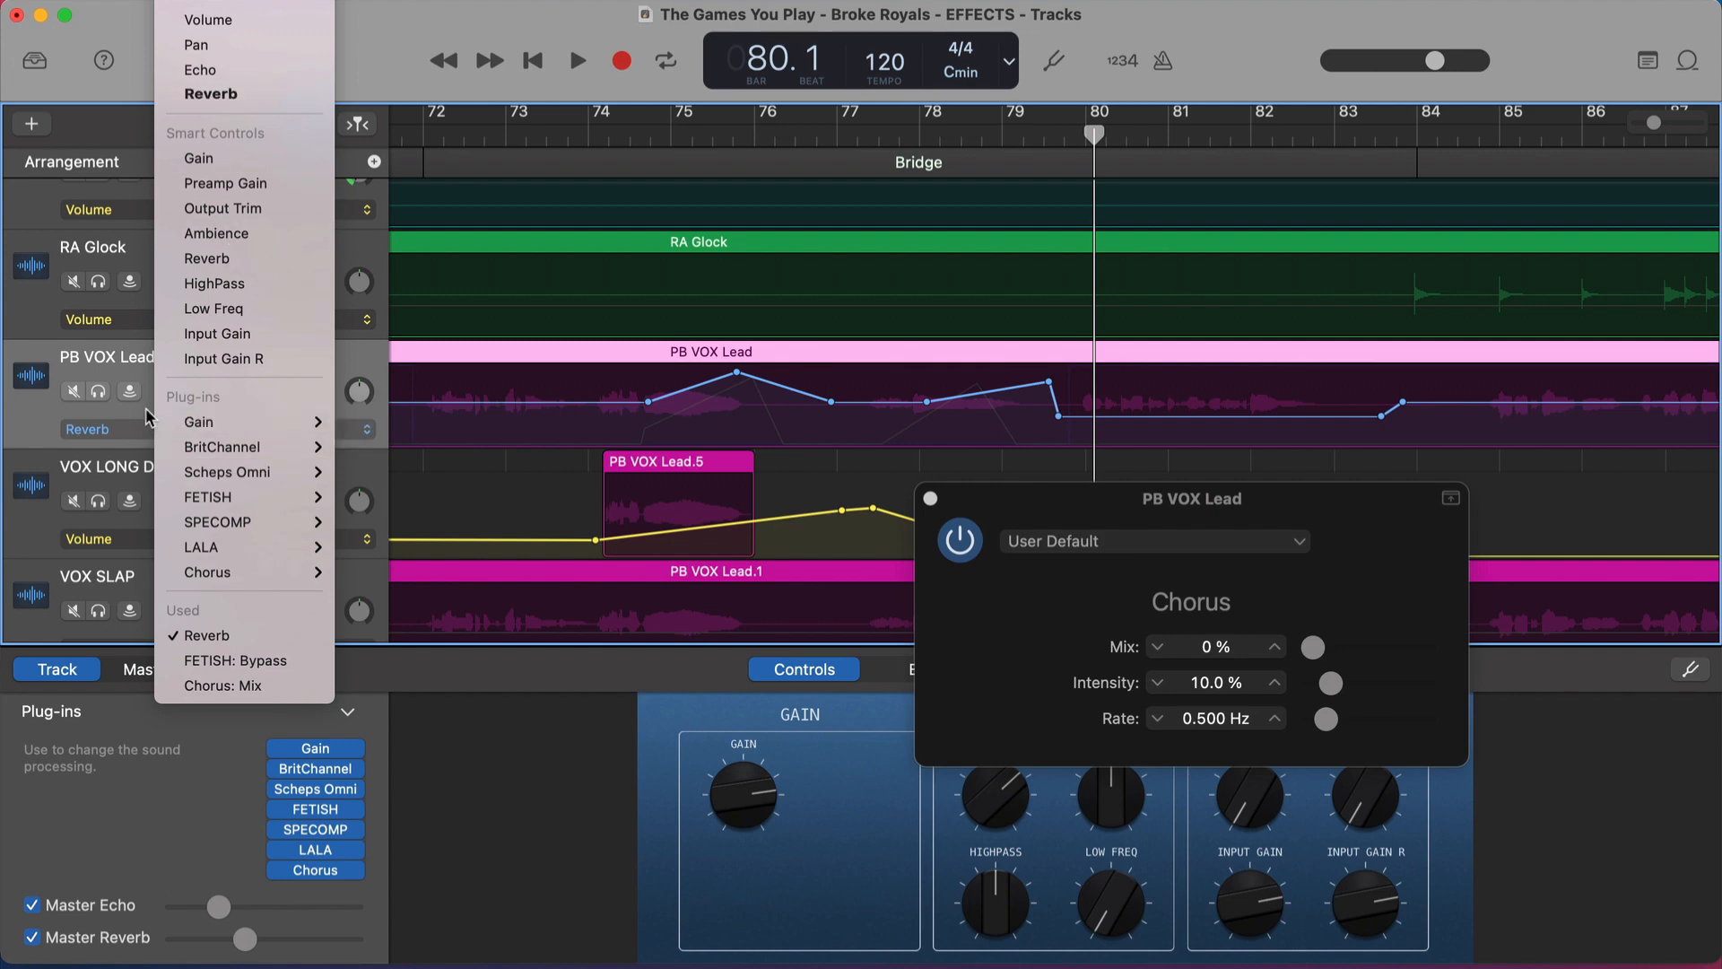
click(143, 415)
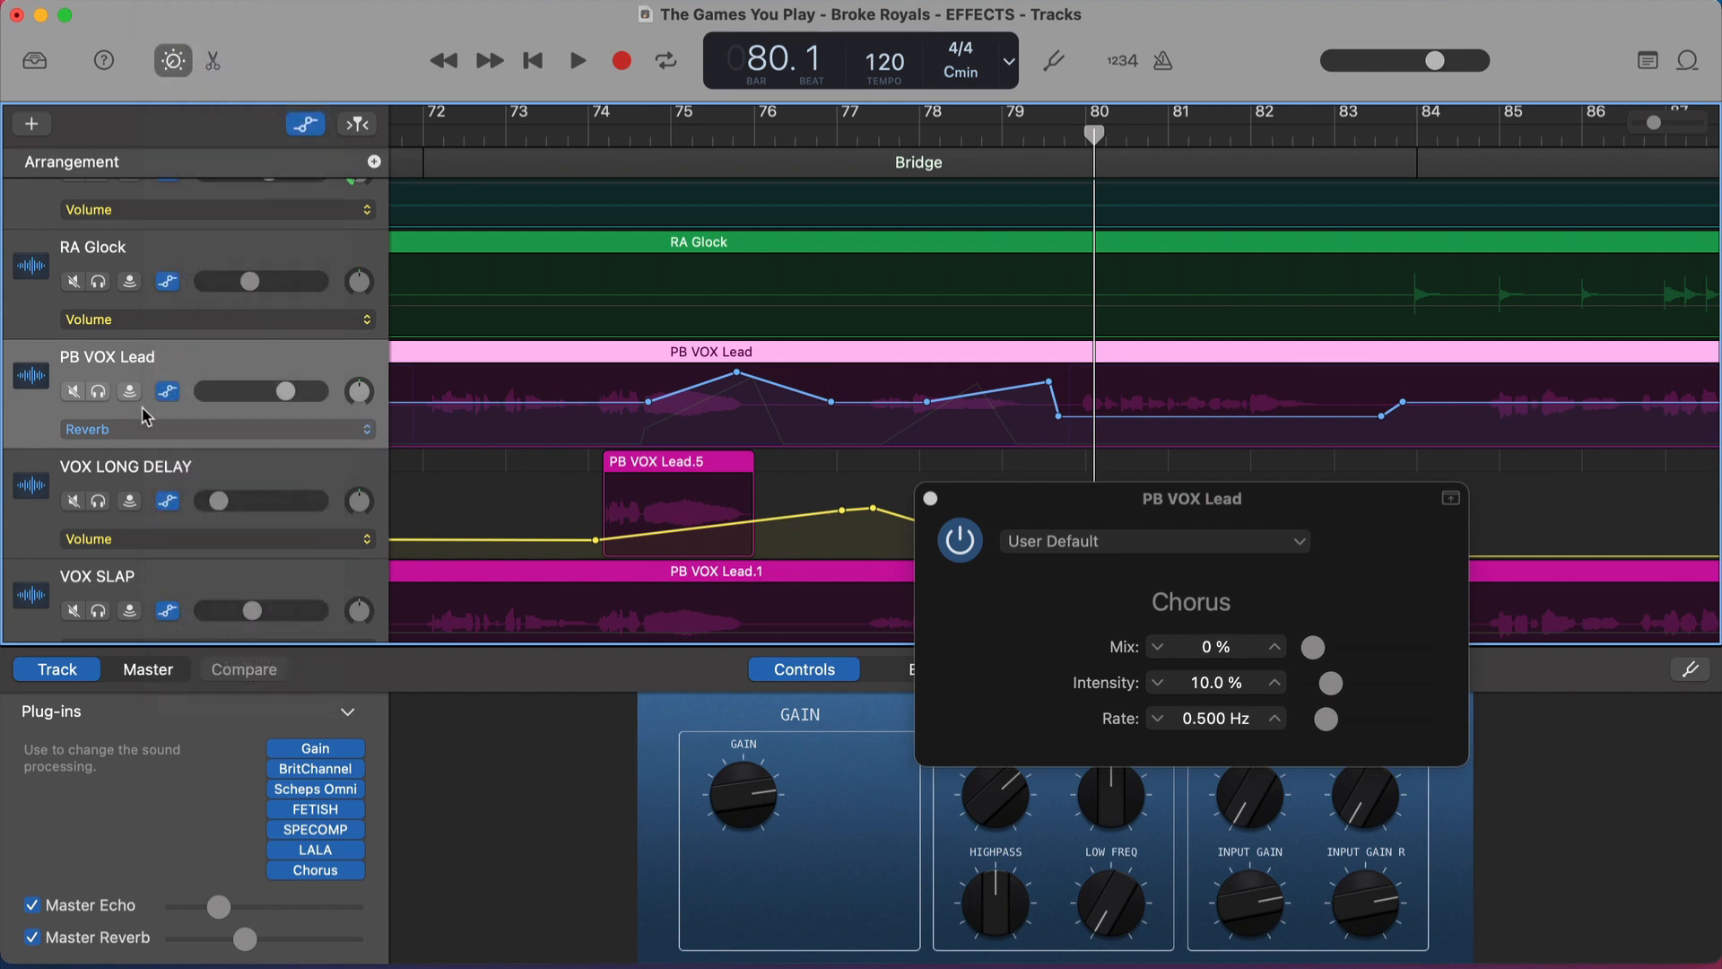
Solo PB VOX Lead and play its Reverb automation from bar 74.3 through the first peak
click(628, 135)
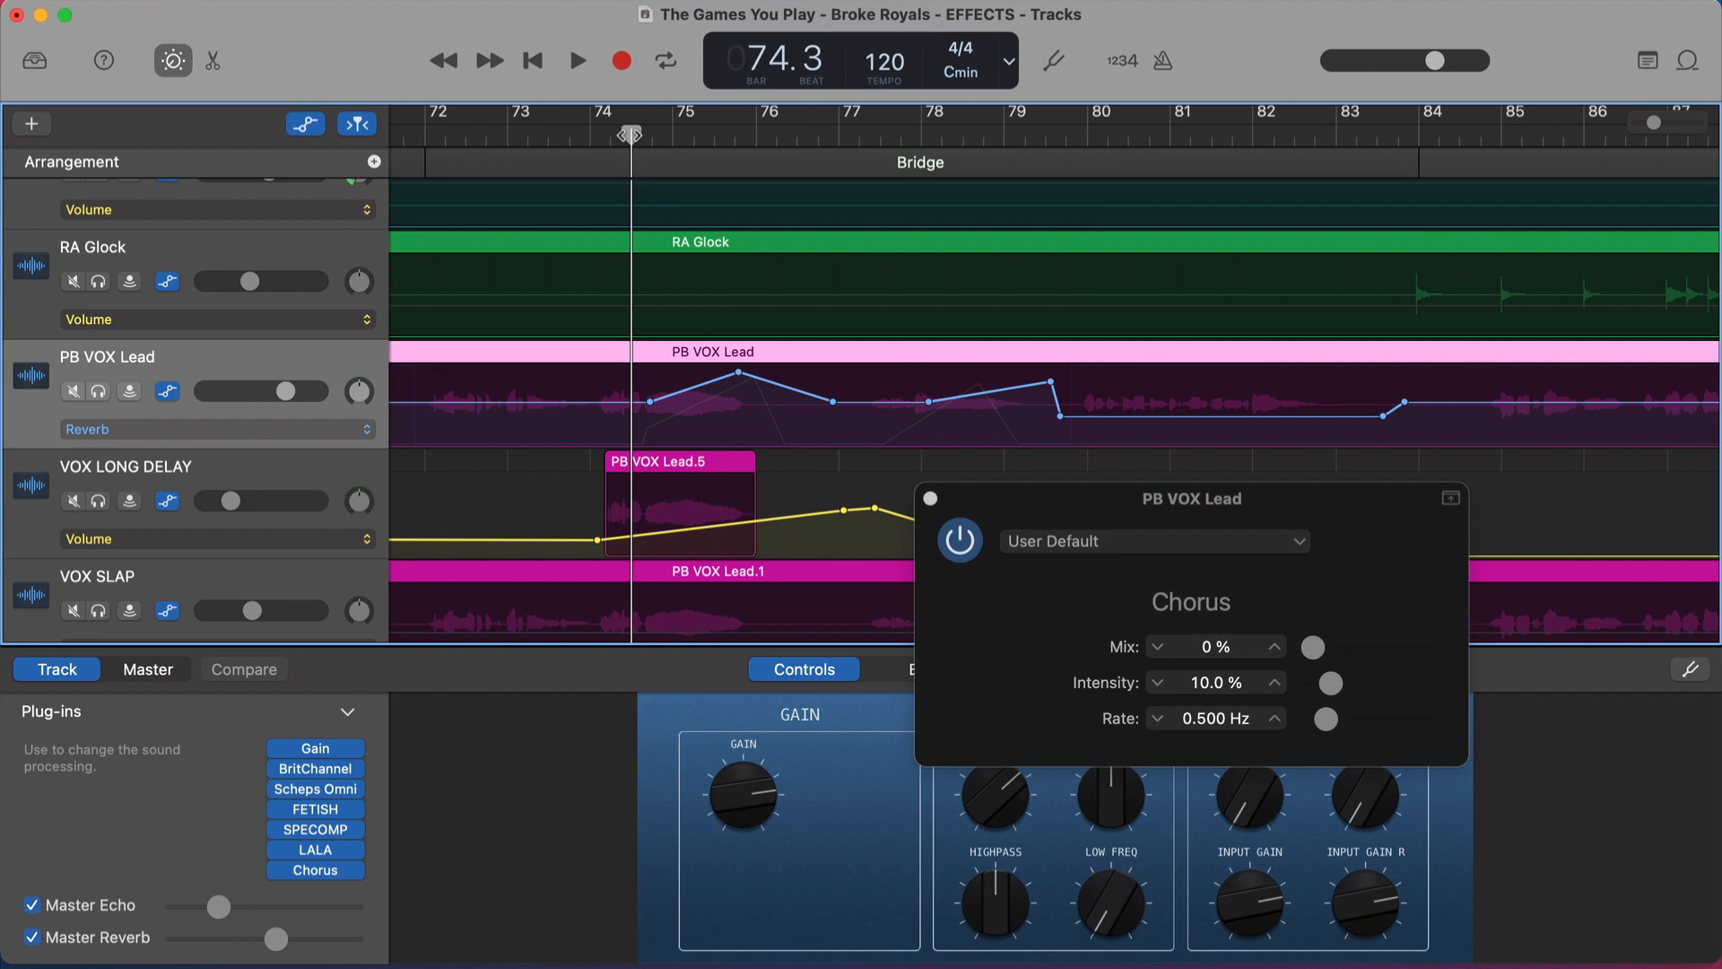
key(s)
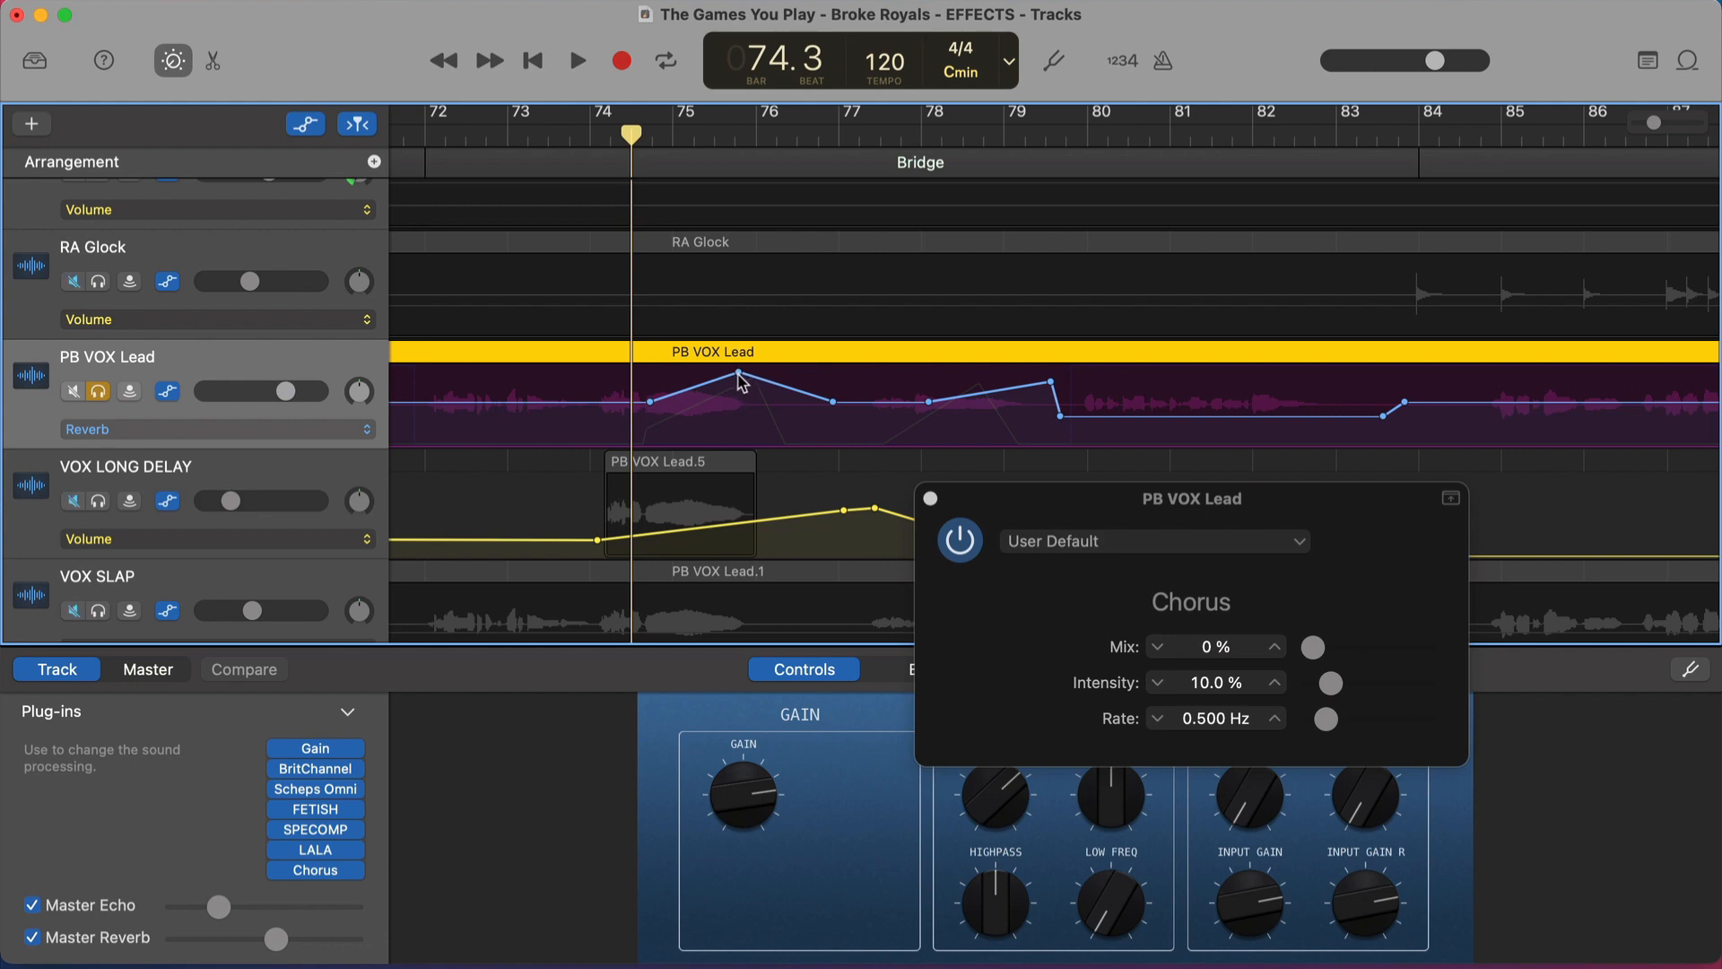
key(space)
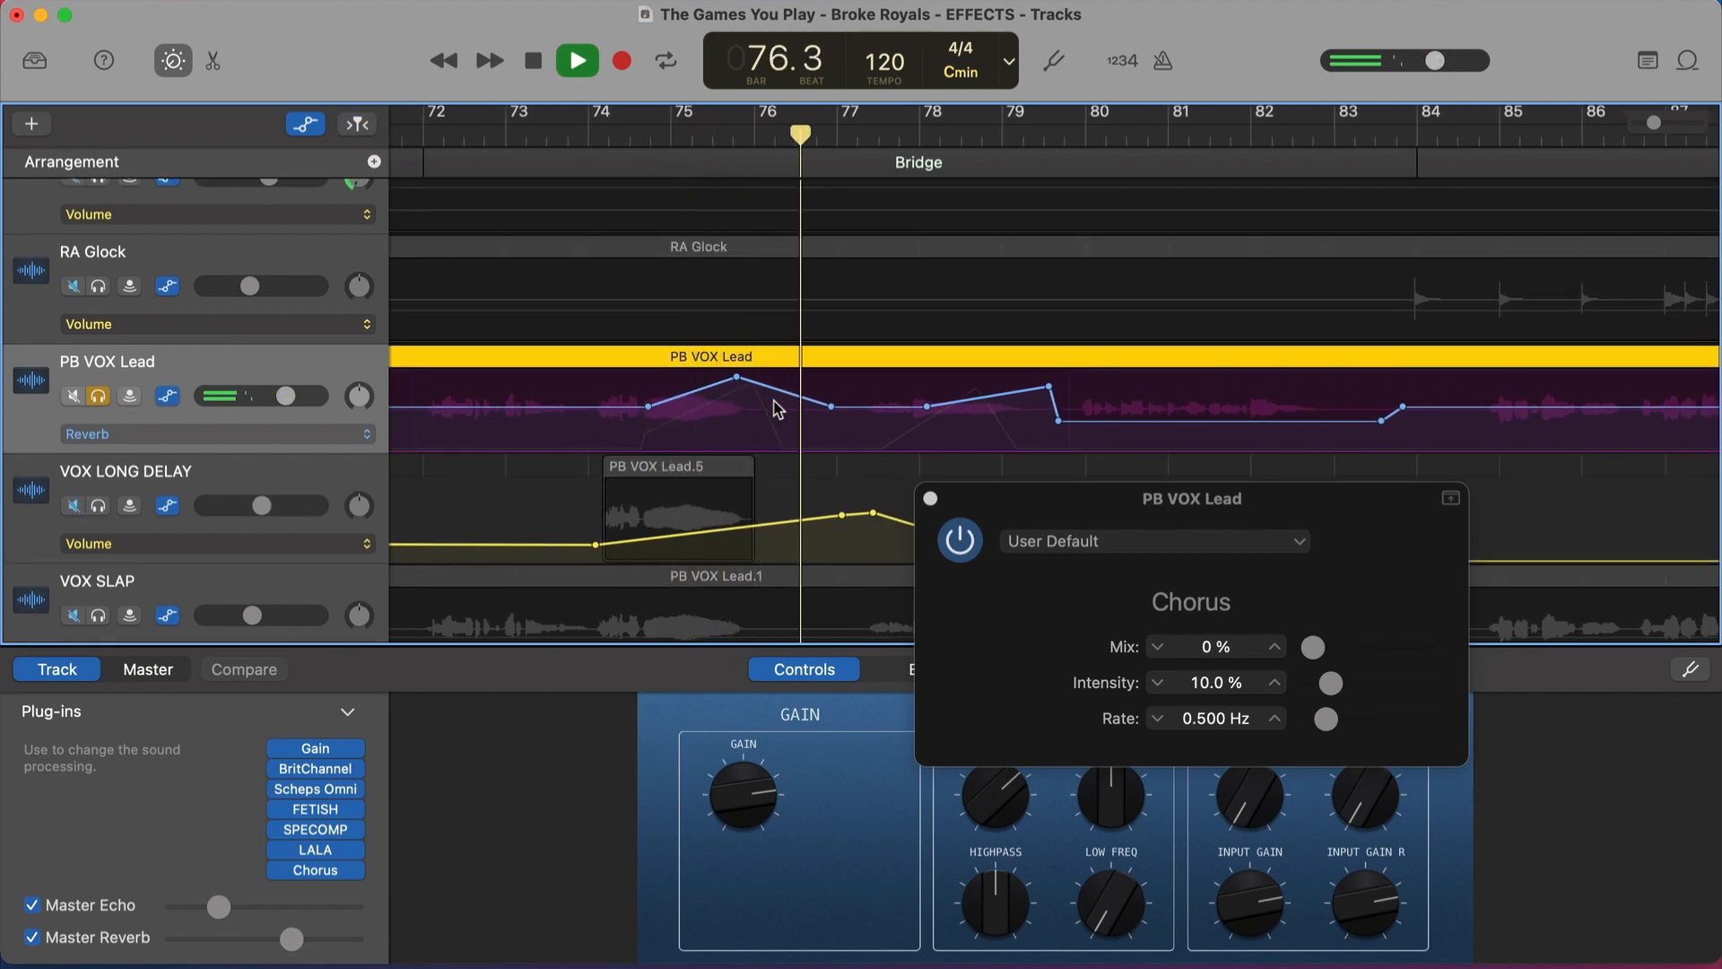
key(space)
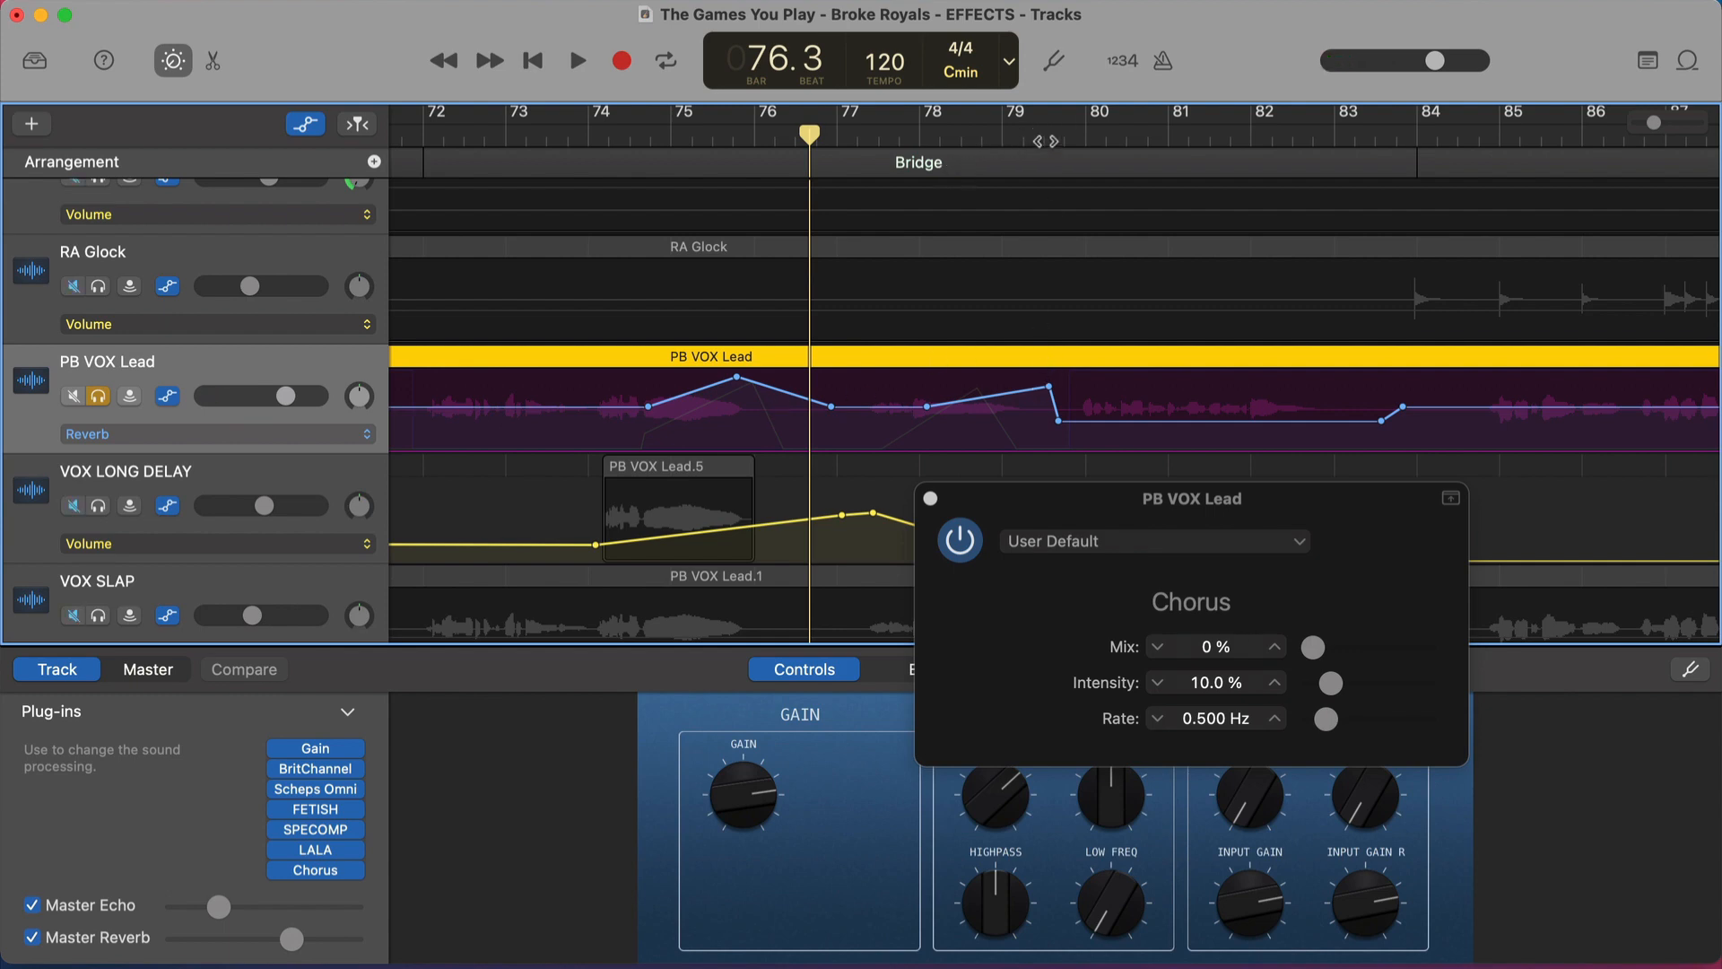
Unsolo PB VOX Lead and play the full mix from bar 79 through the Reverb automation's drop
click(1005, 132)
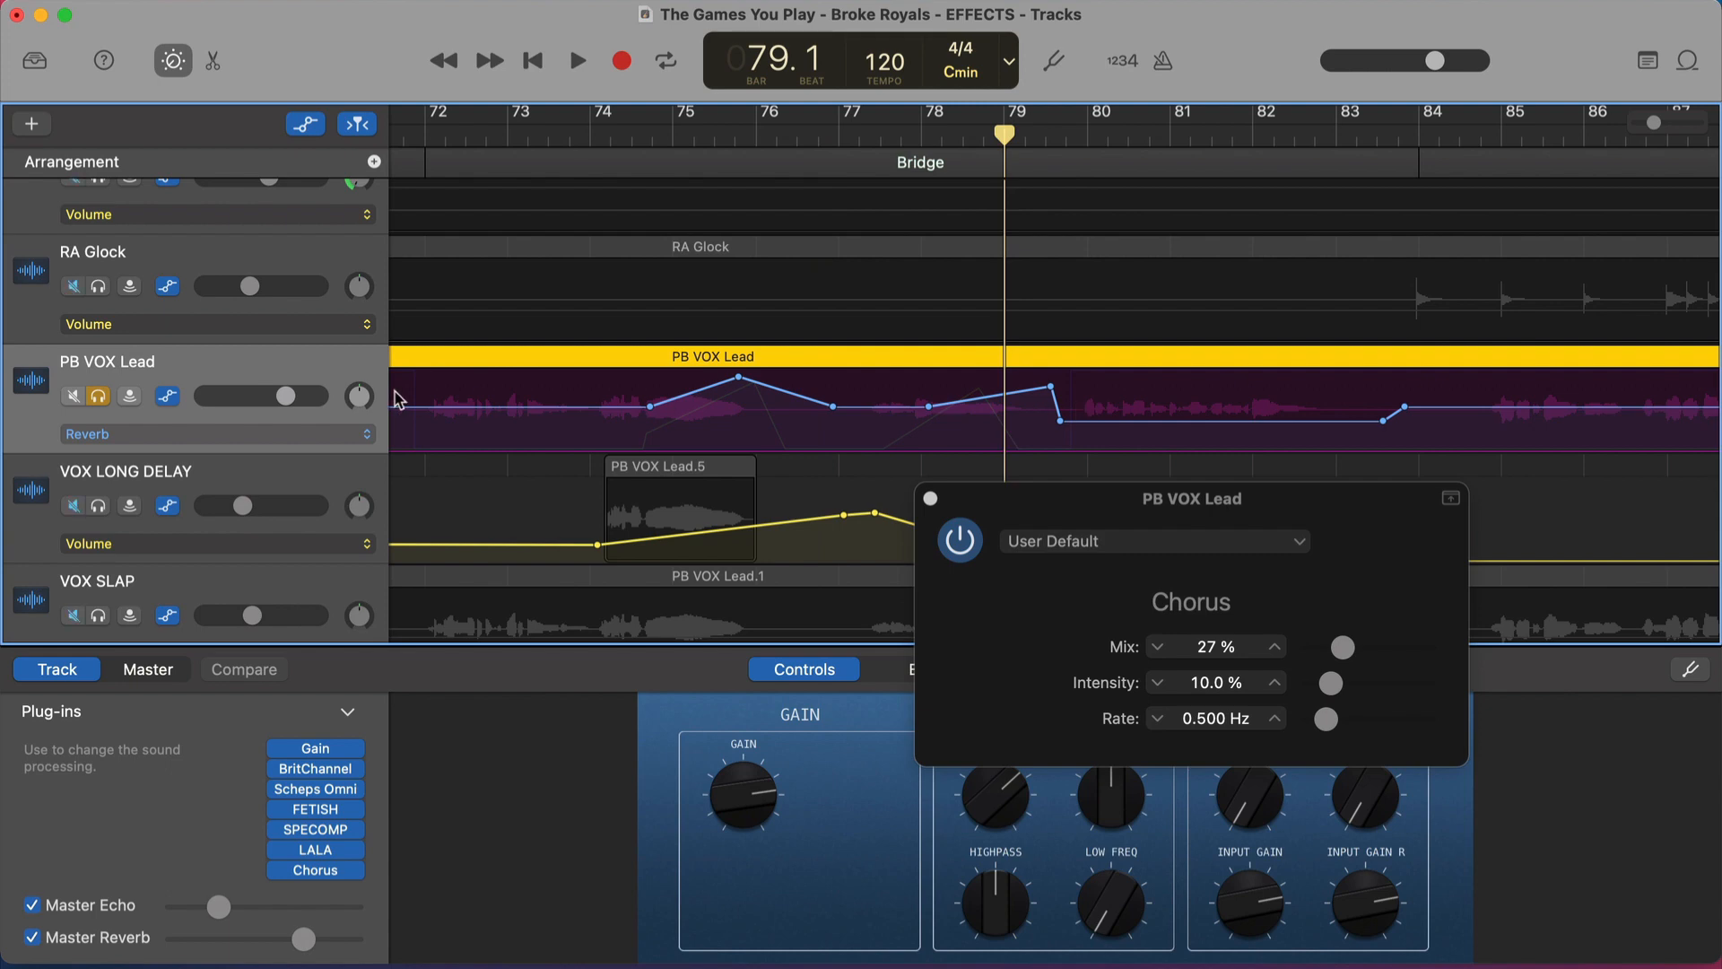
click(97, 396)
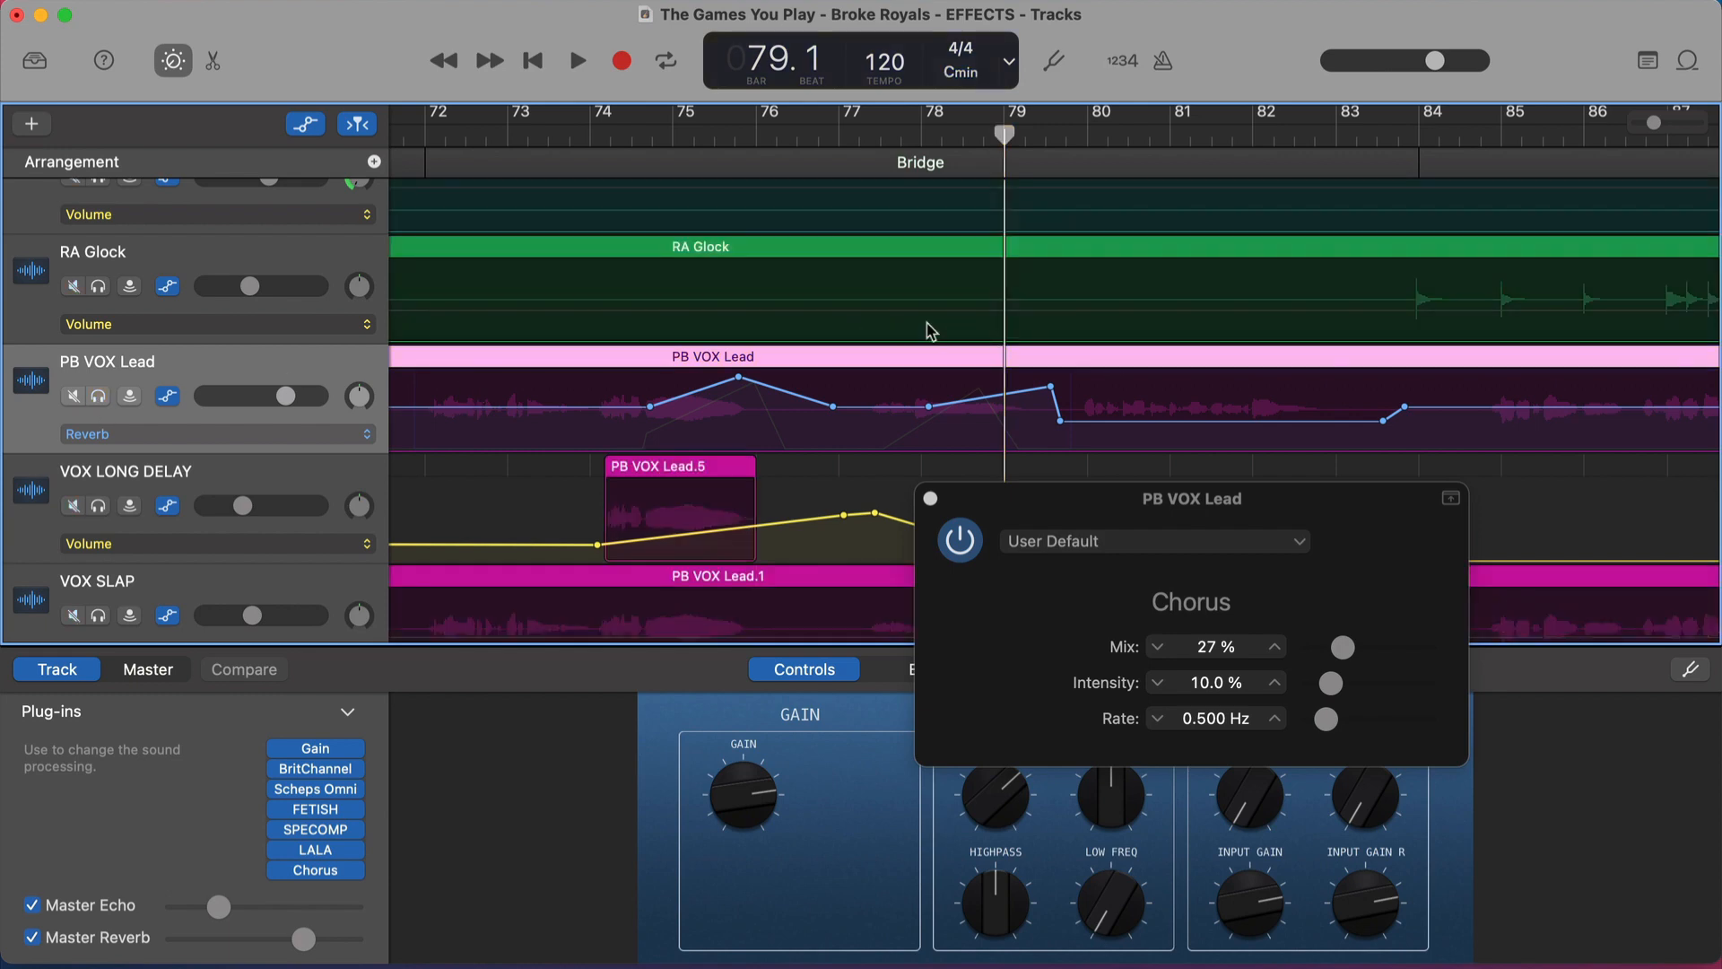
key(space)
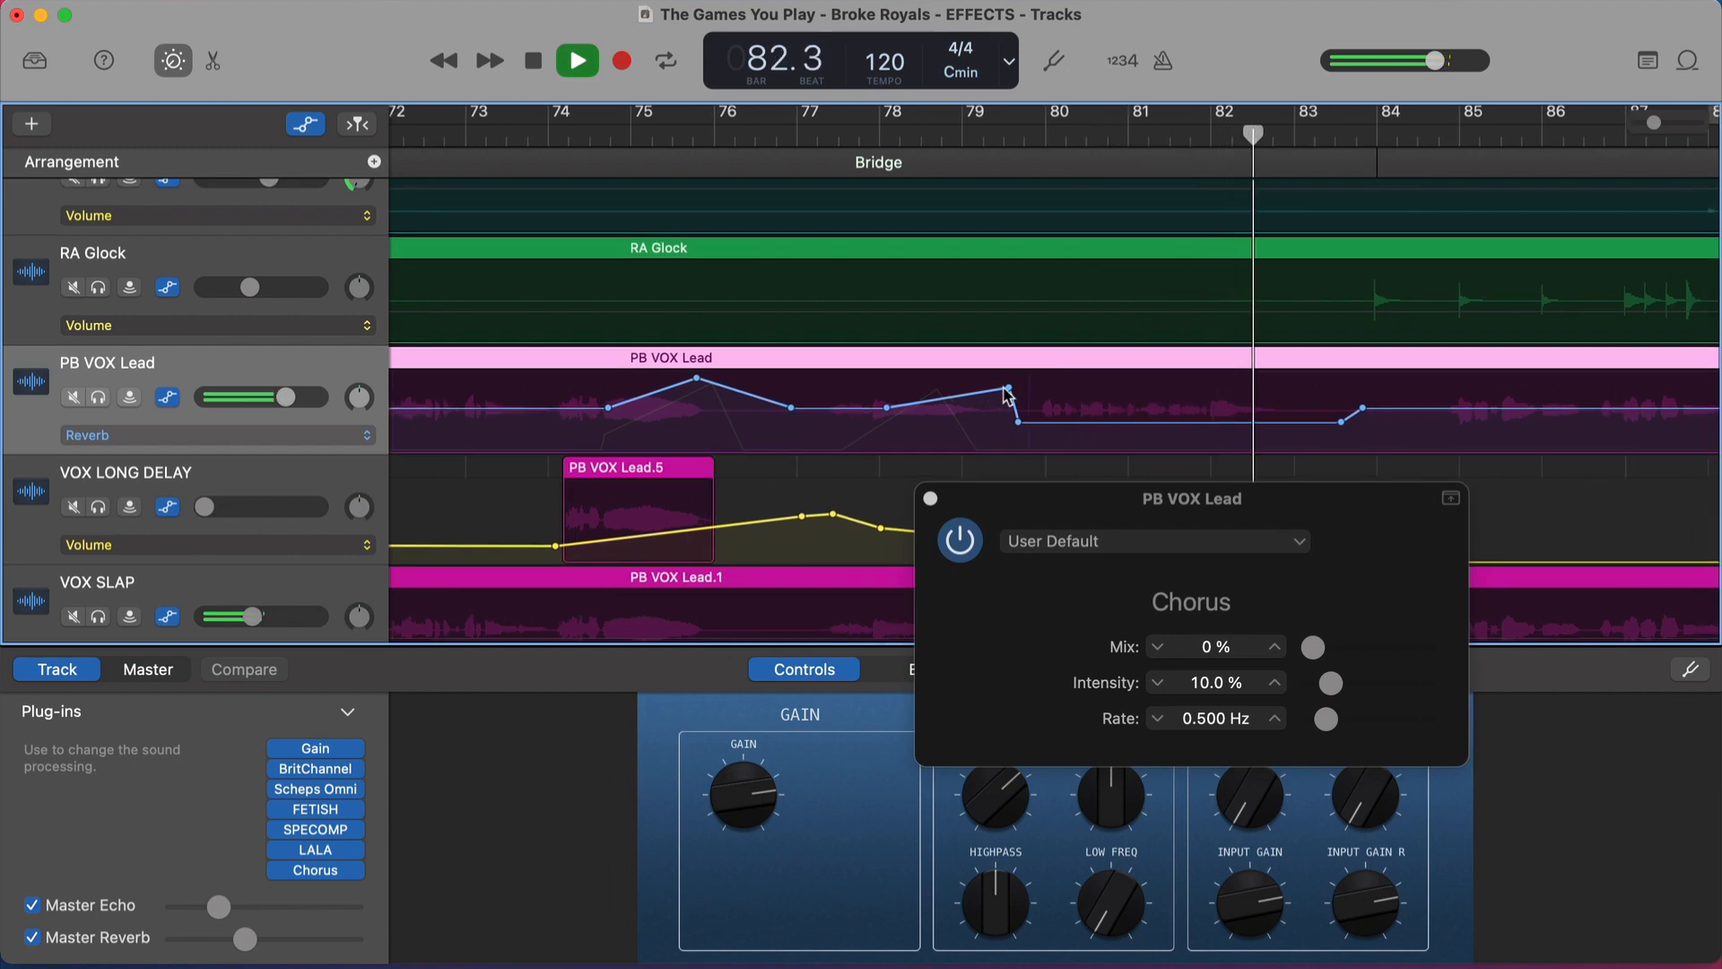
key(space)
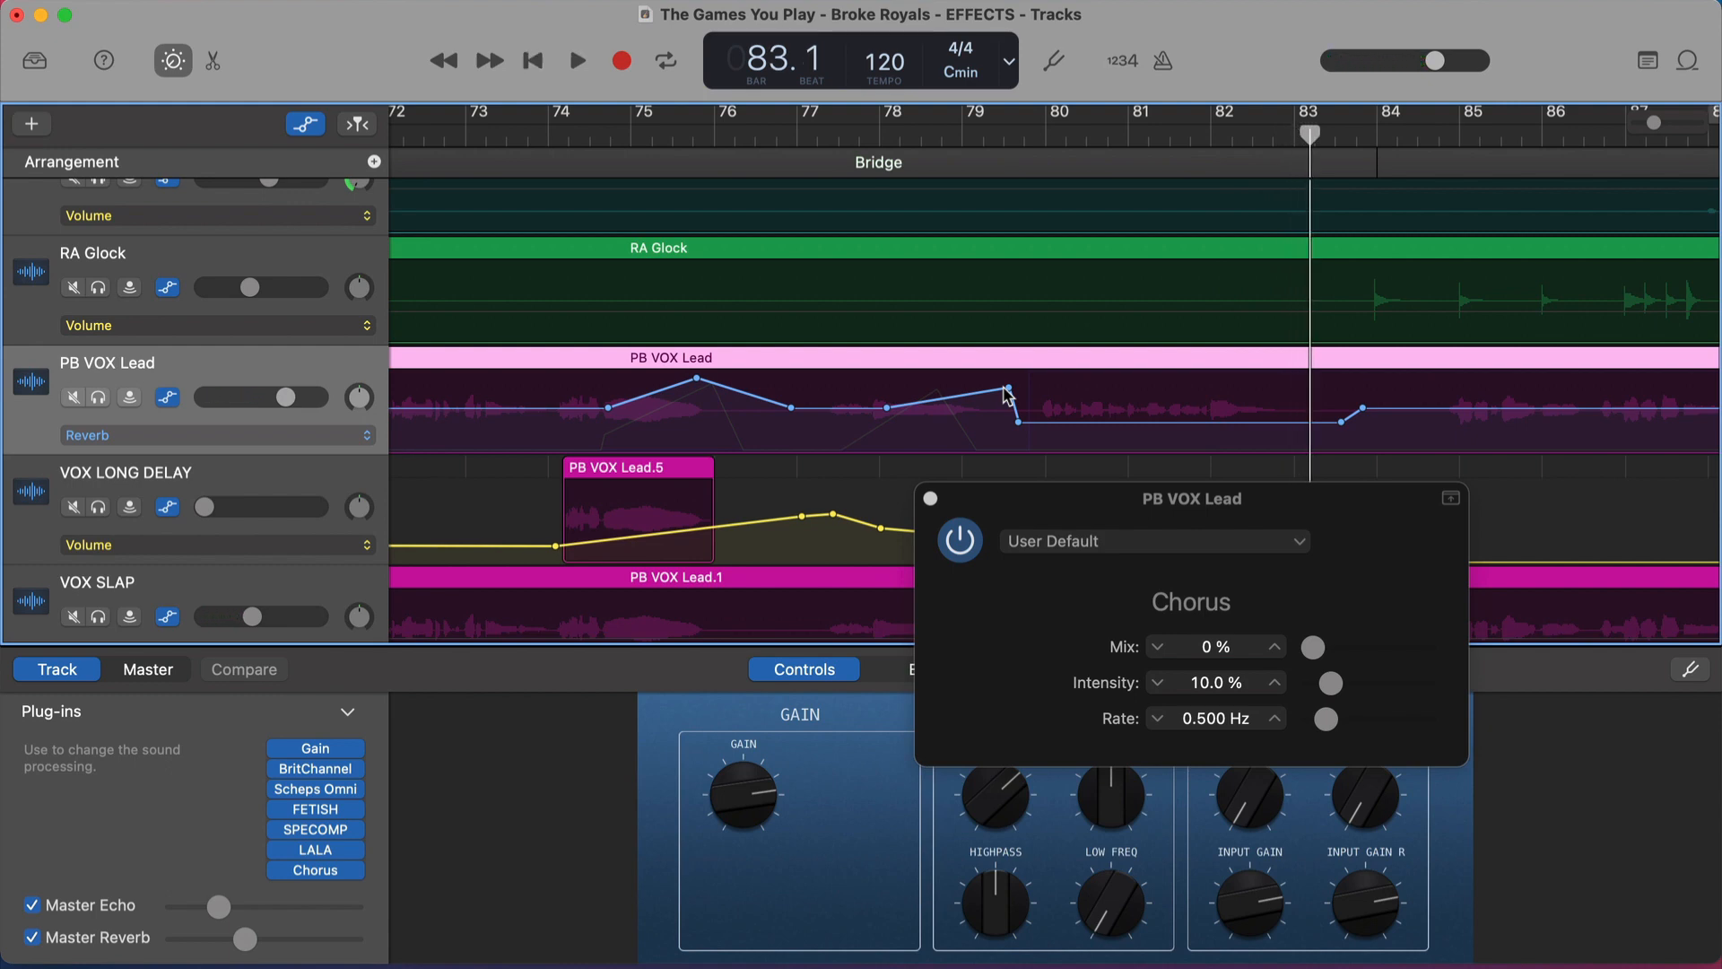
View the Reverb automation on PB Piano 1, then switch its lane back to St-Delay: Left Mix
scroll(536, 392, up, 10)
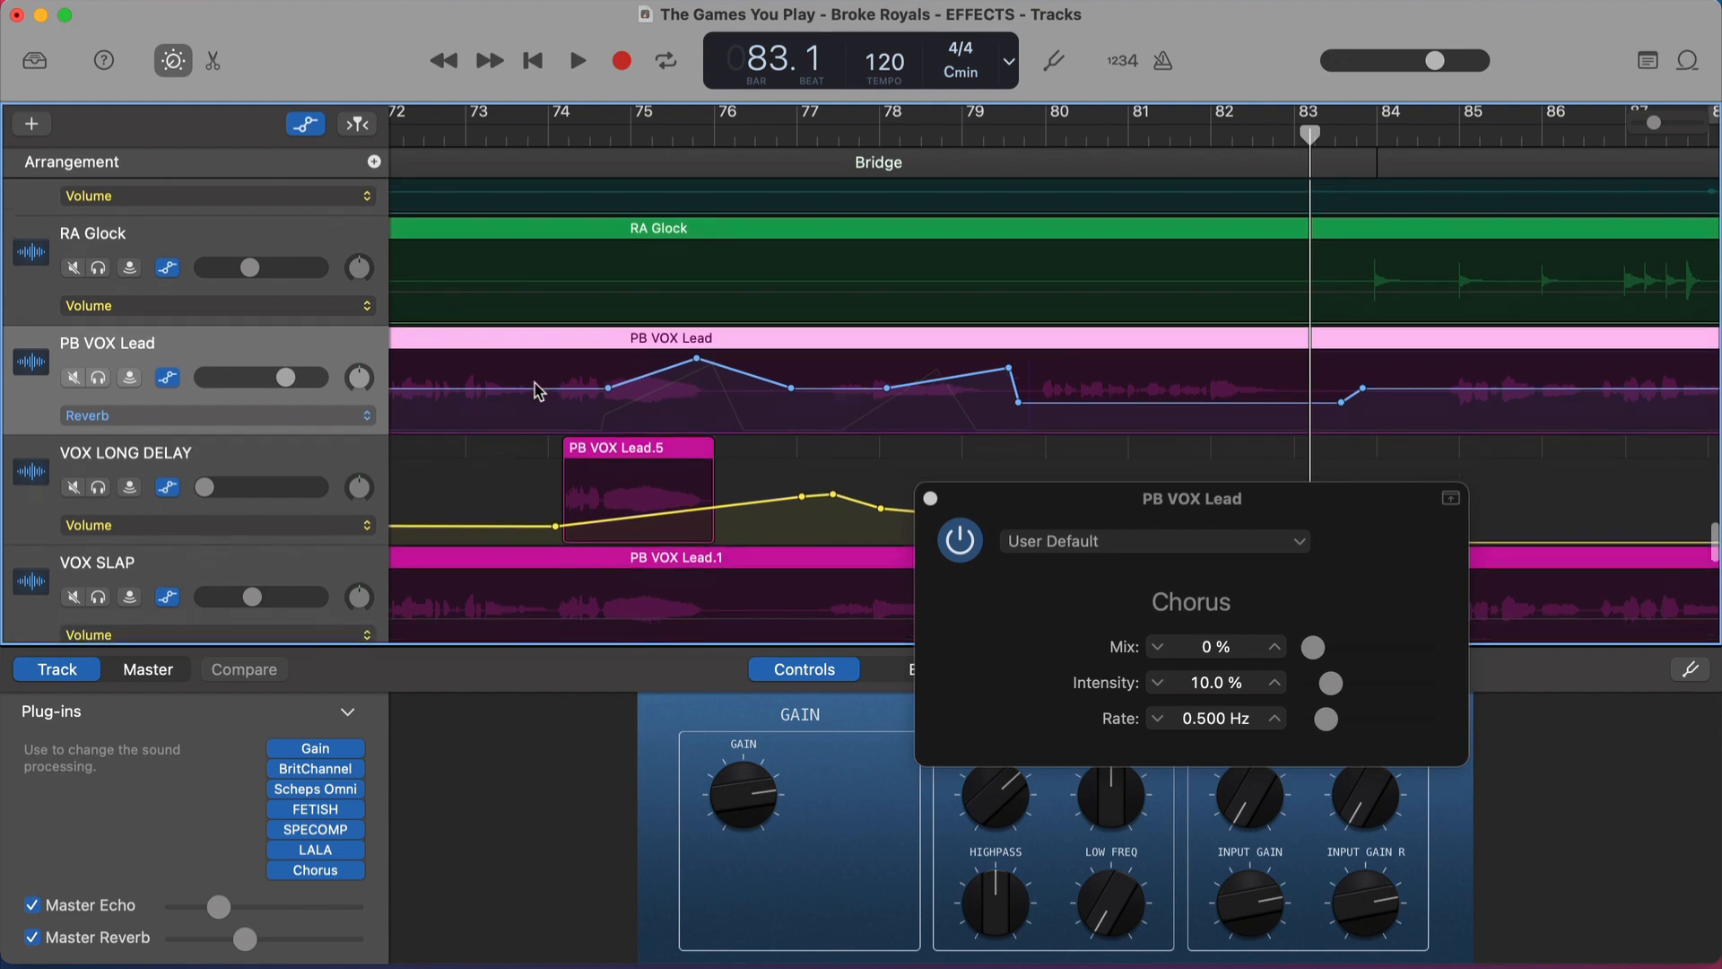
scroll(536, 392, up, 8)
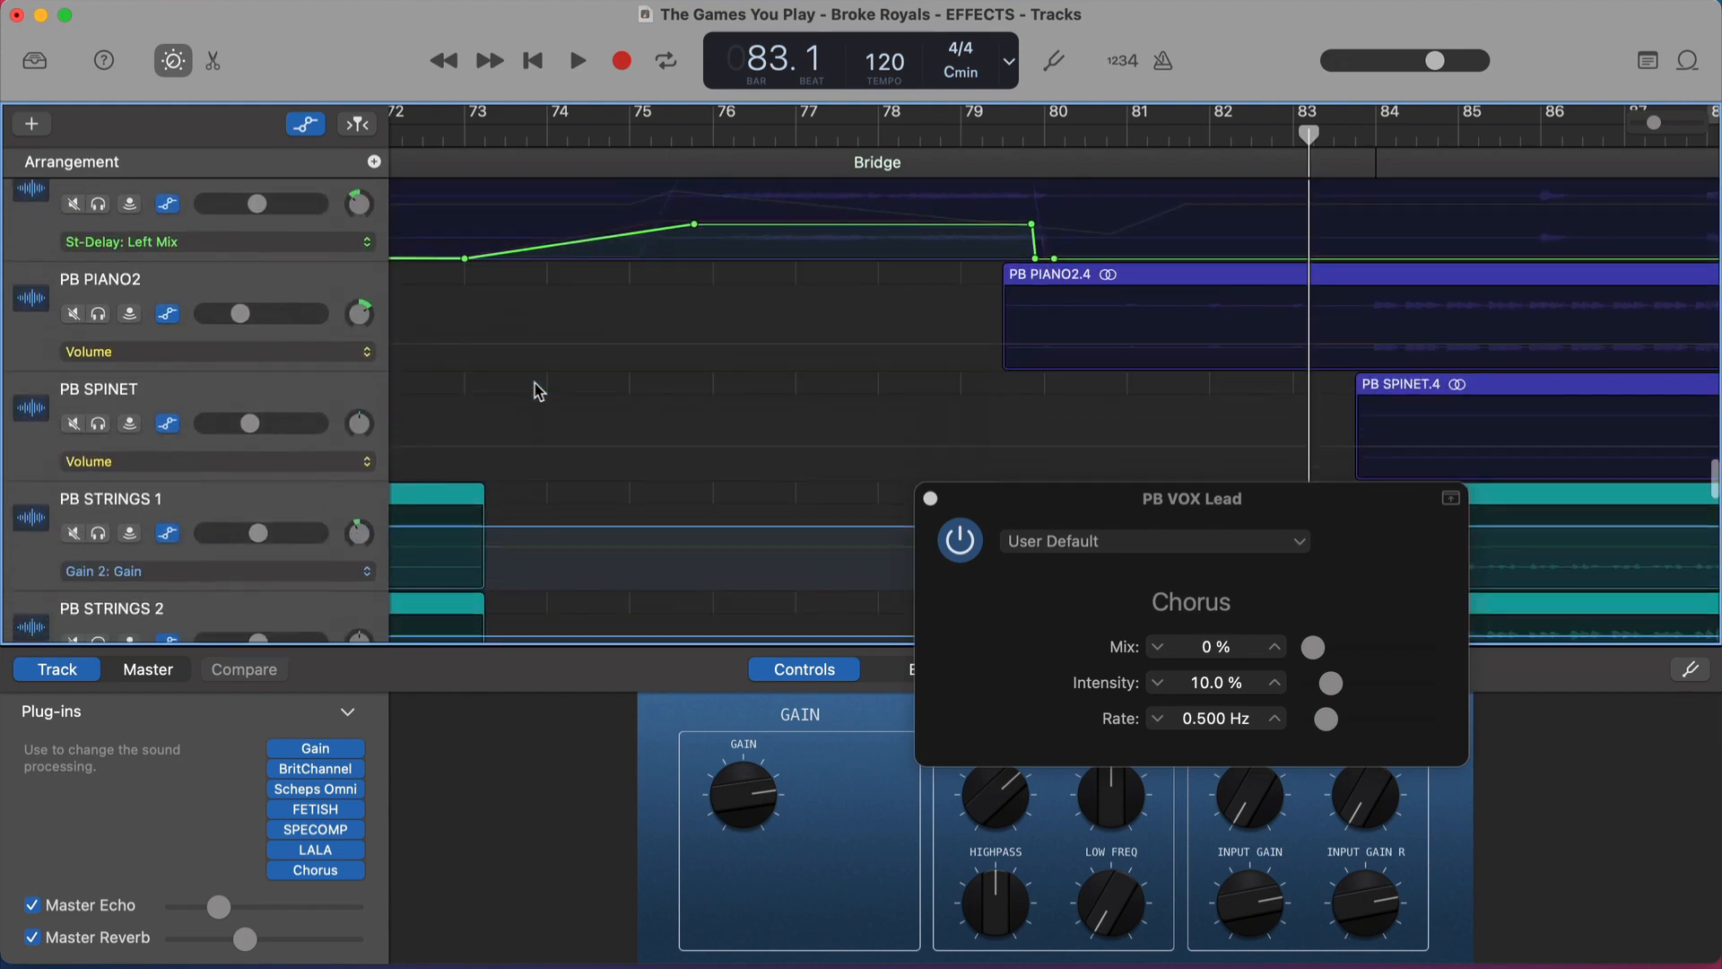
click(186, 344)
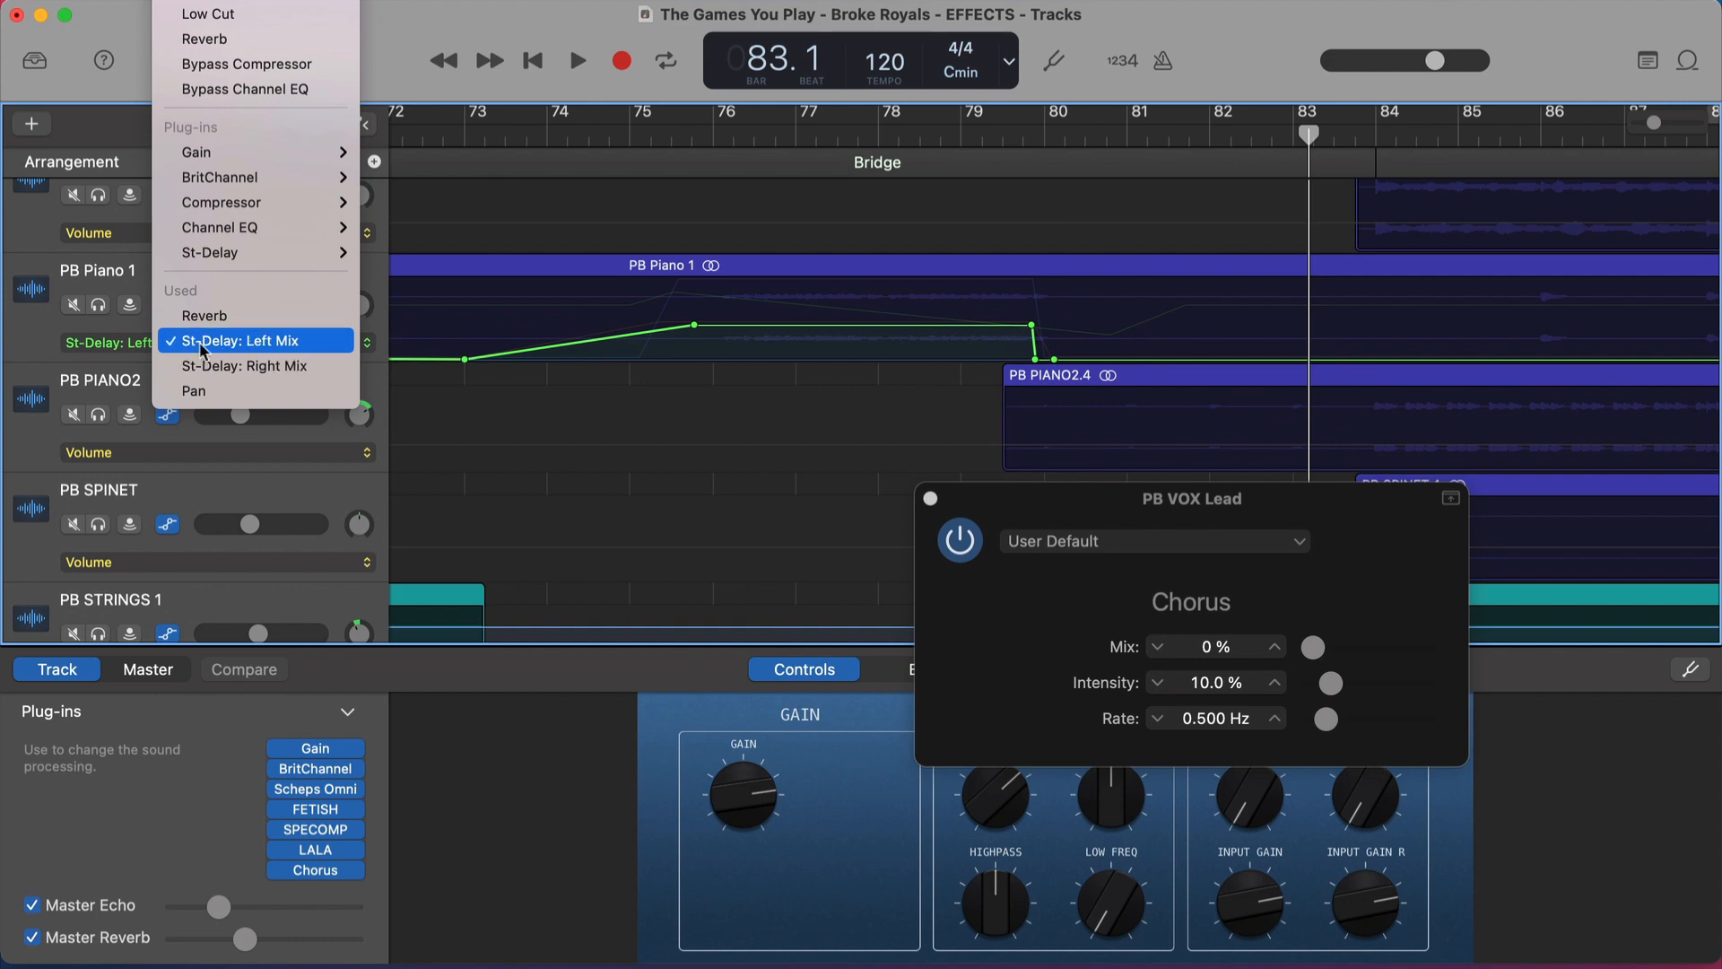
click(214, 316)
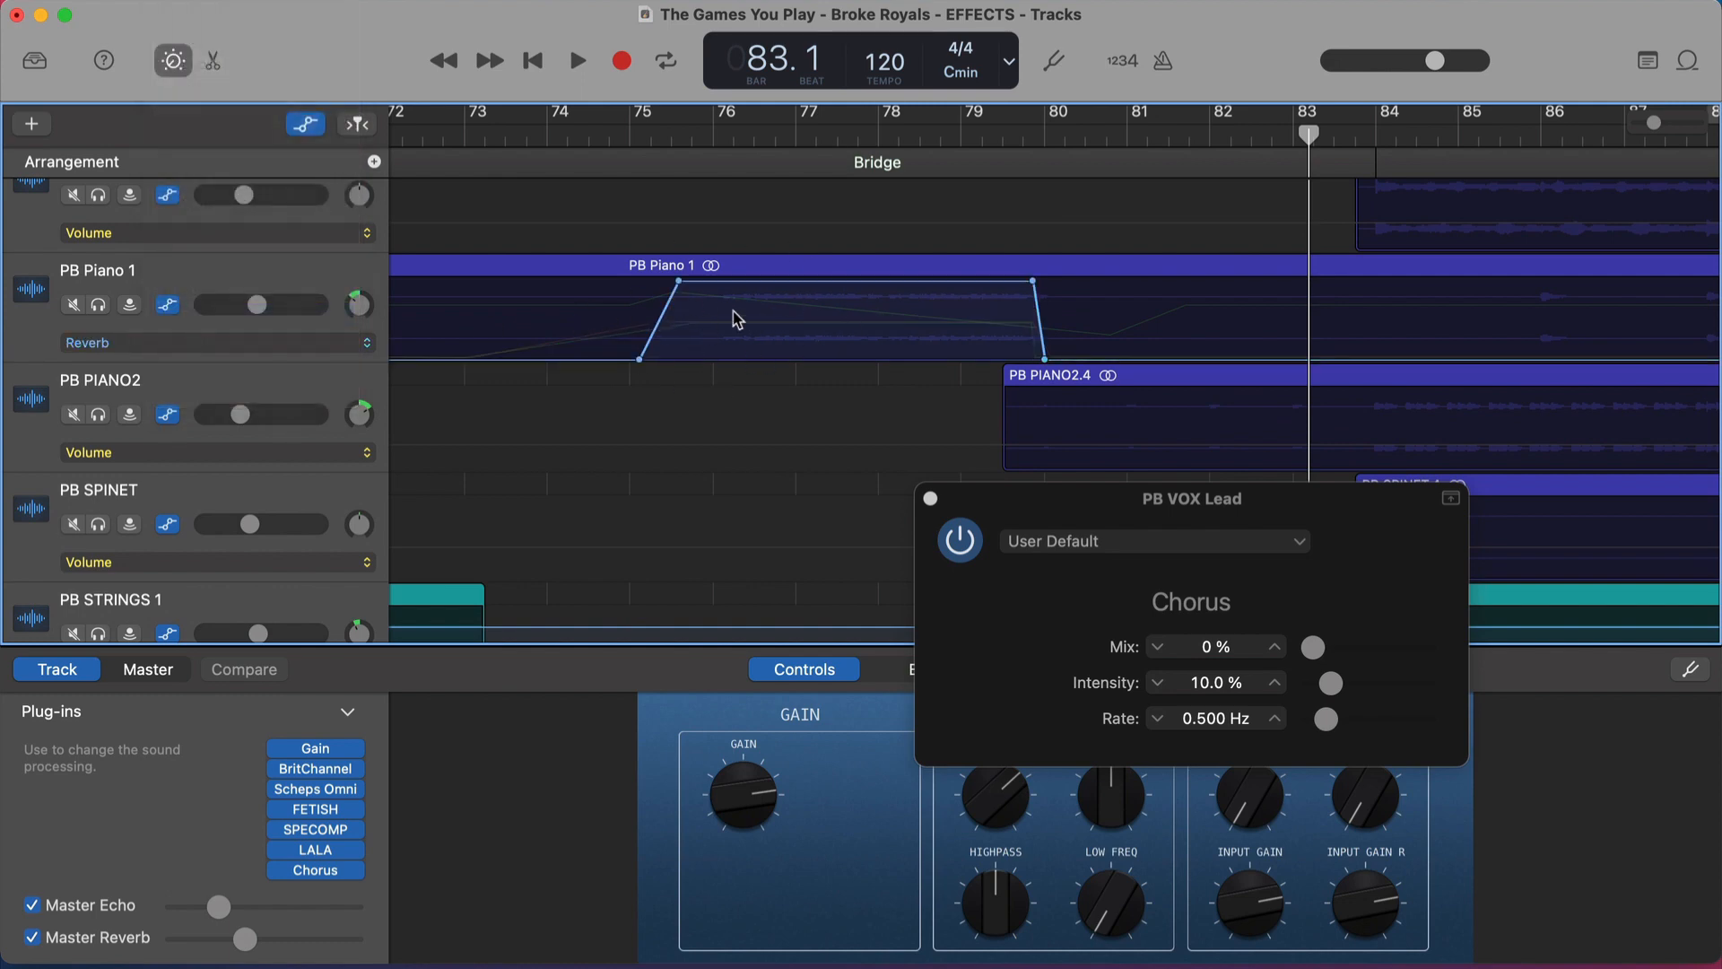
click(258, 340)
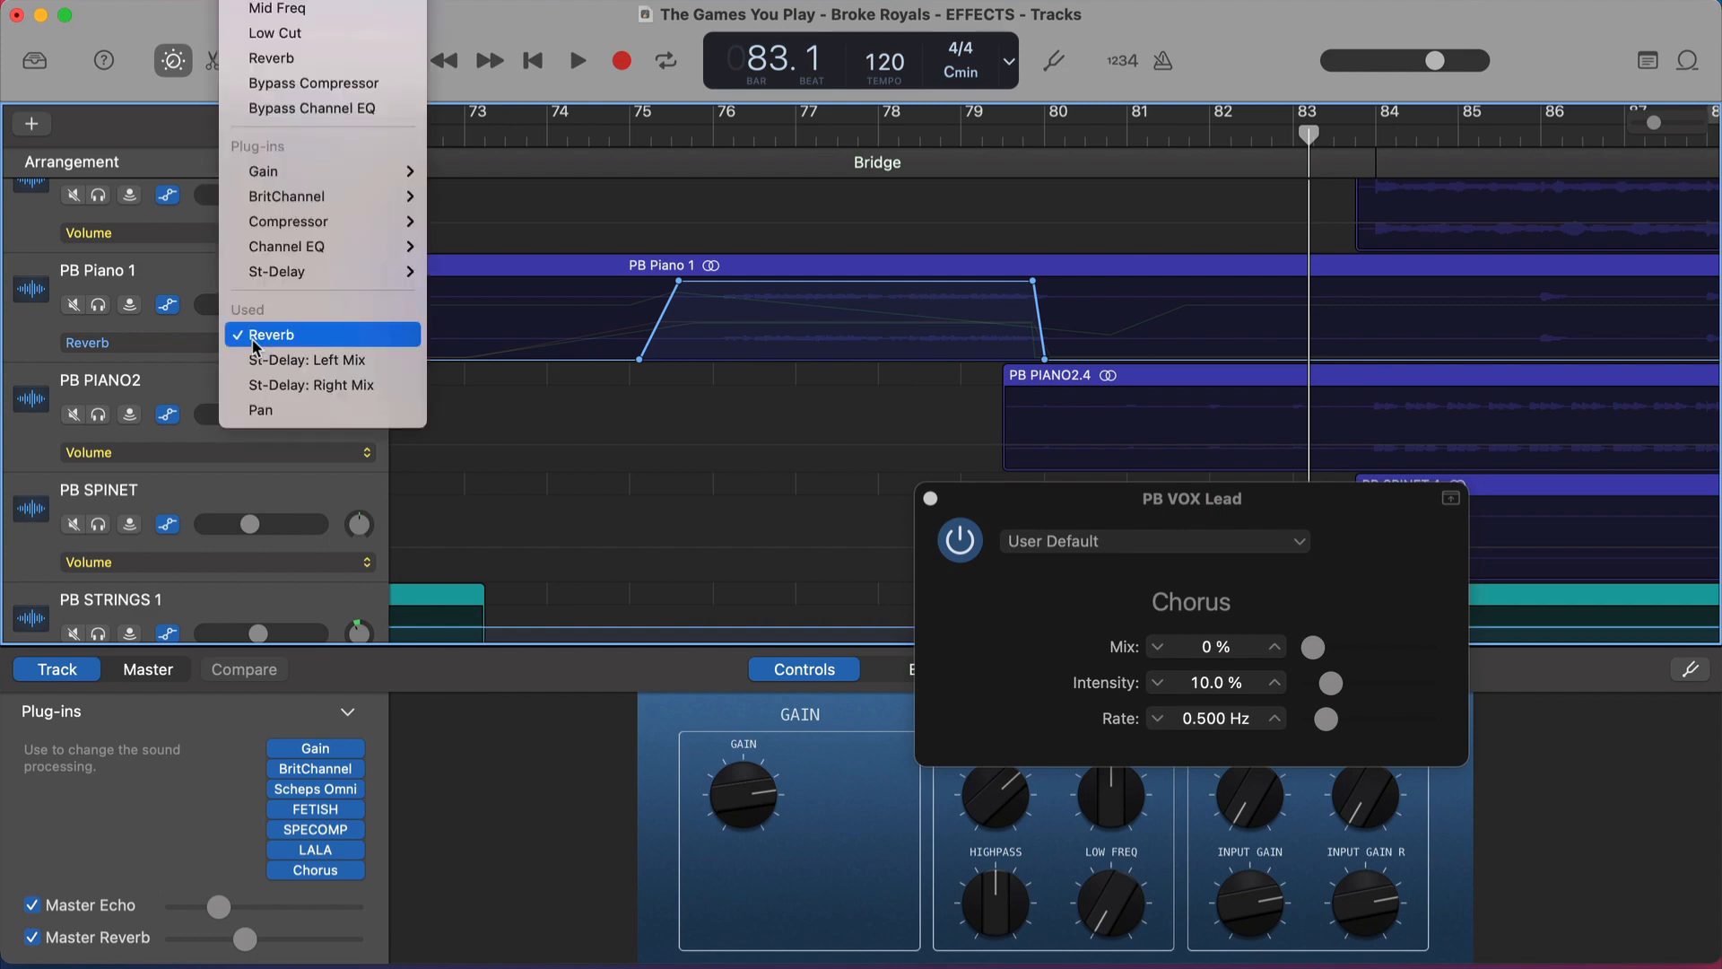
click(258, 360)
Hide track automation, bring the drum tracks before the bridge into view, and close the Chorus plug-in window
scroll(511, 386, up, 15)
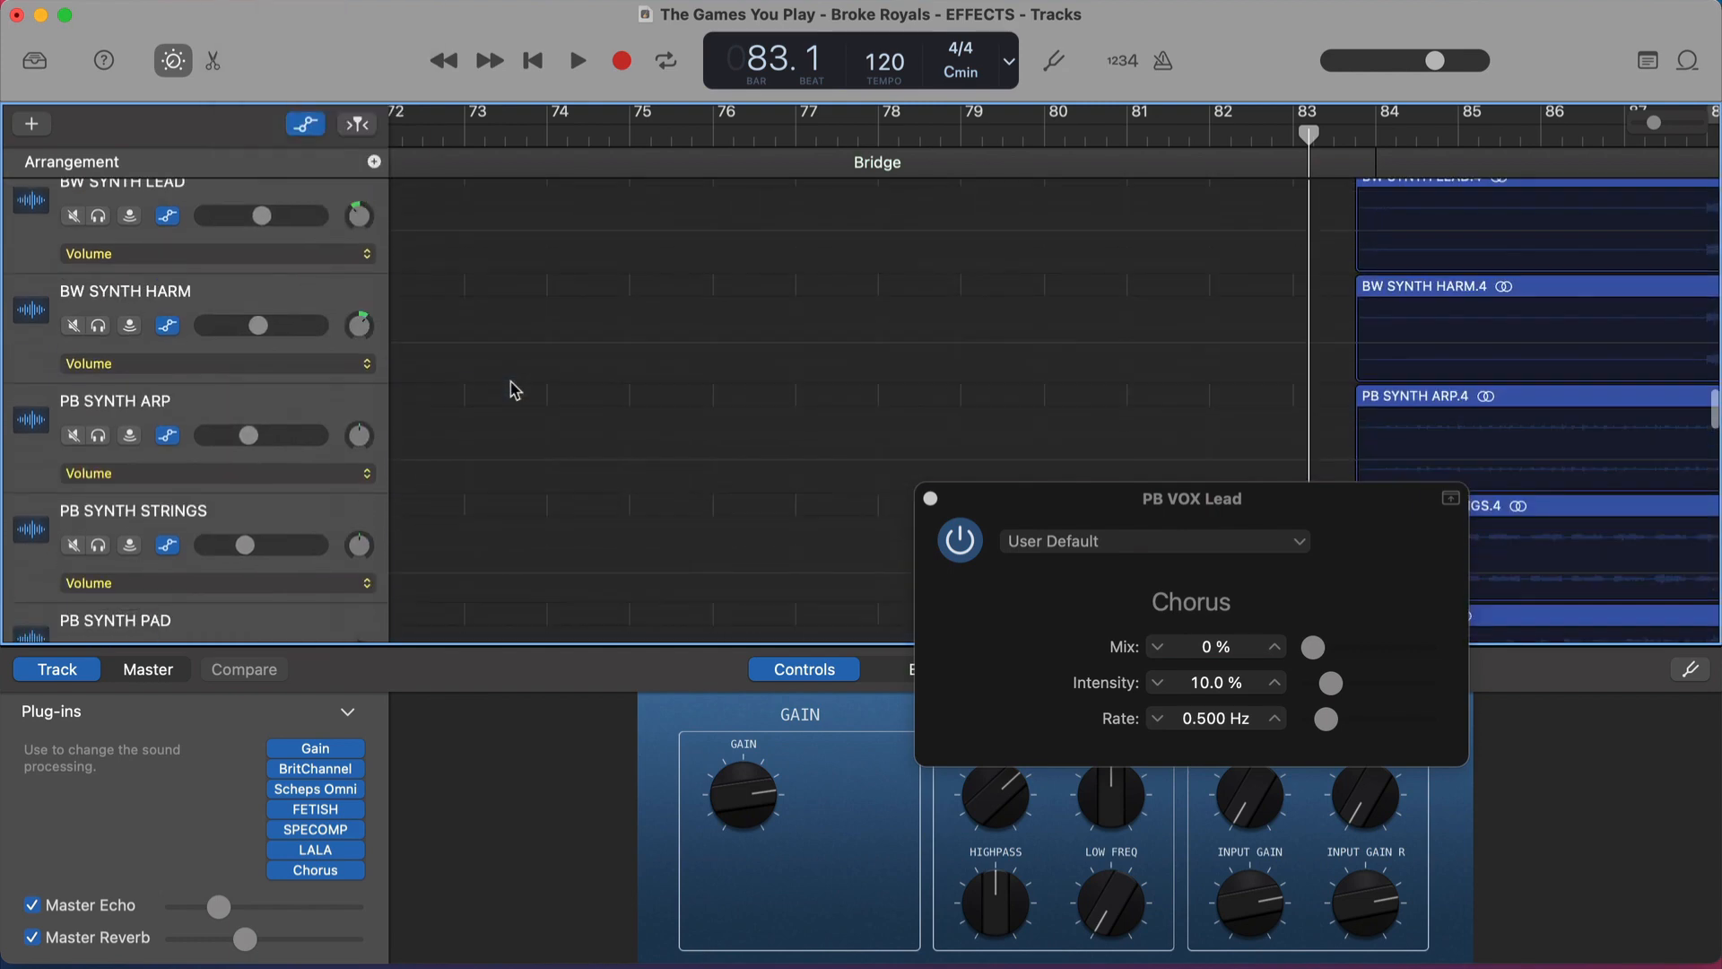
scroll(511, 390, up, 20)
key(a)
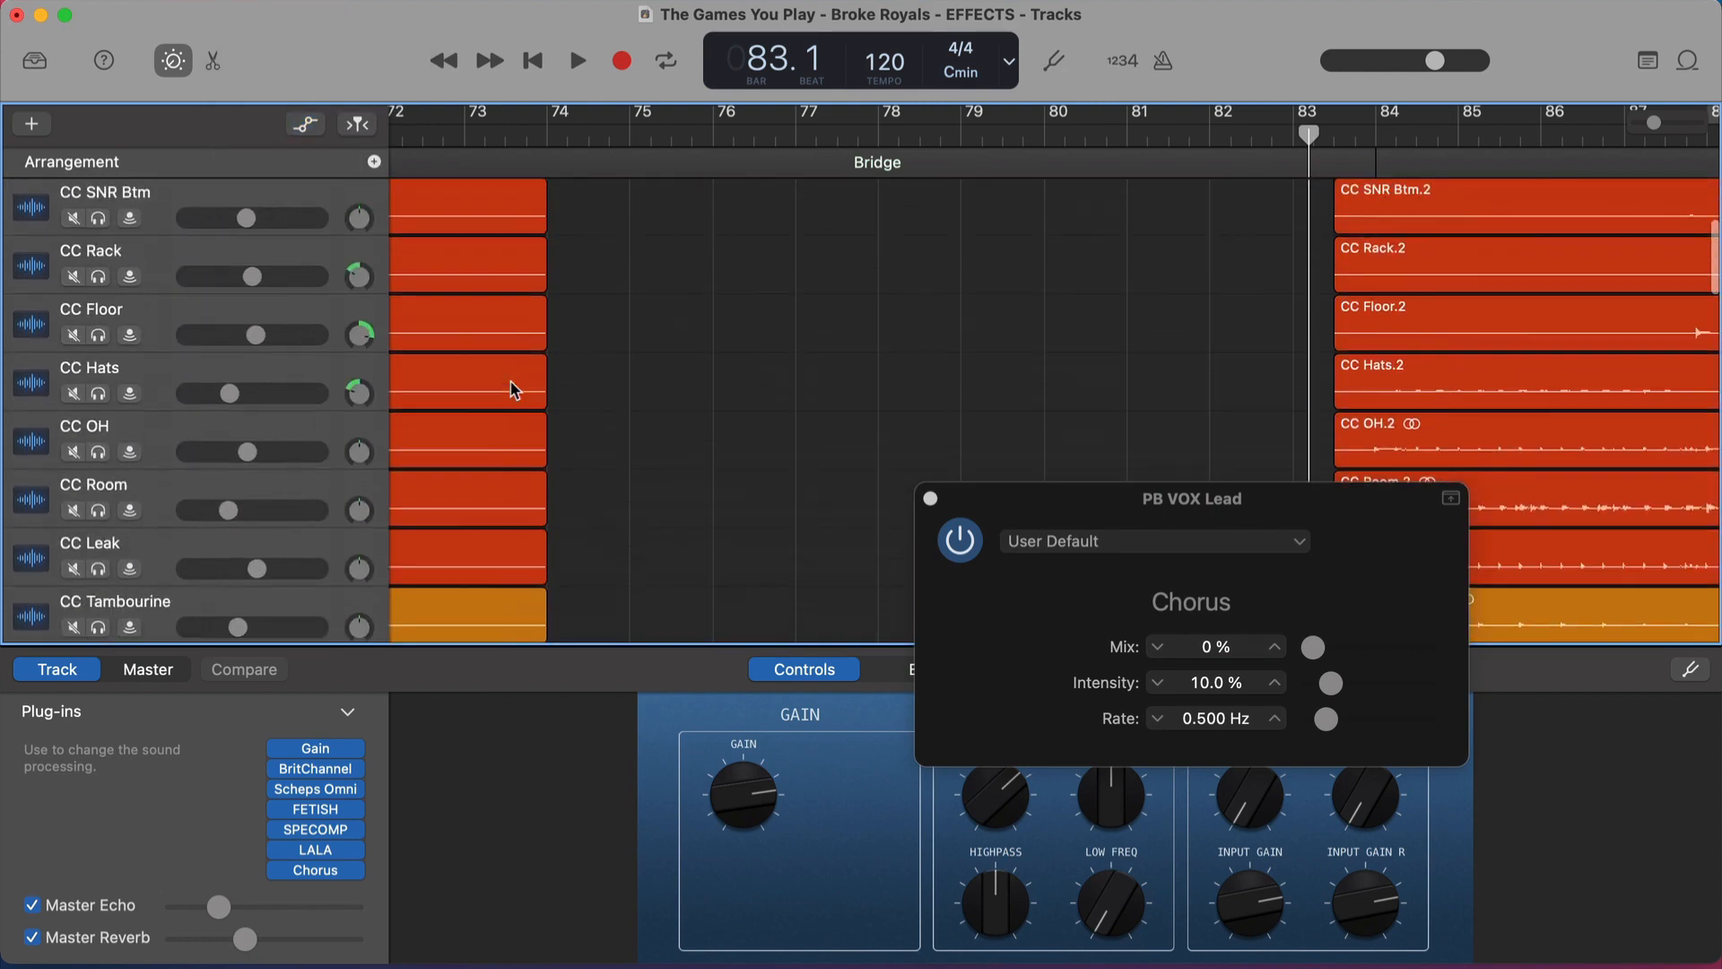
scroll(511, 386, up, 3)
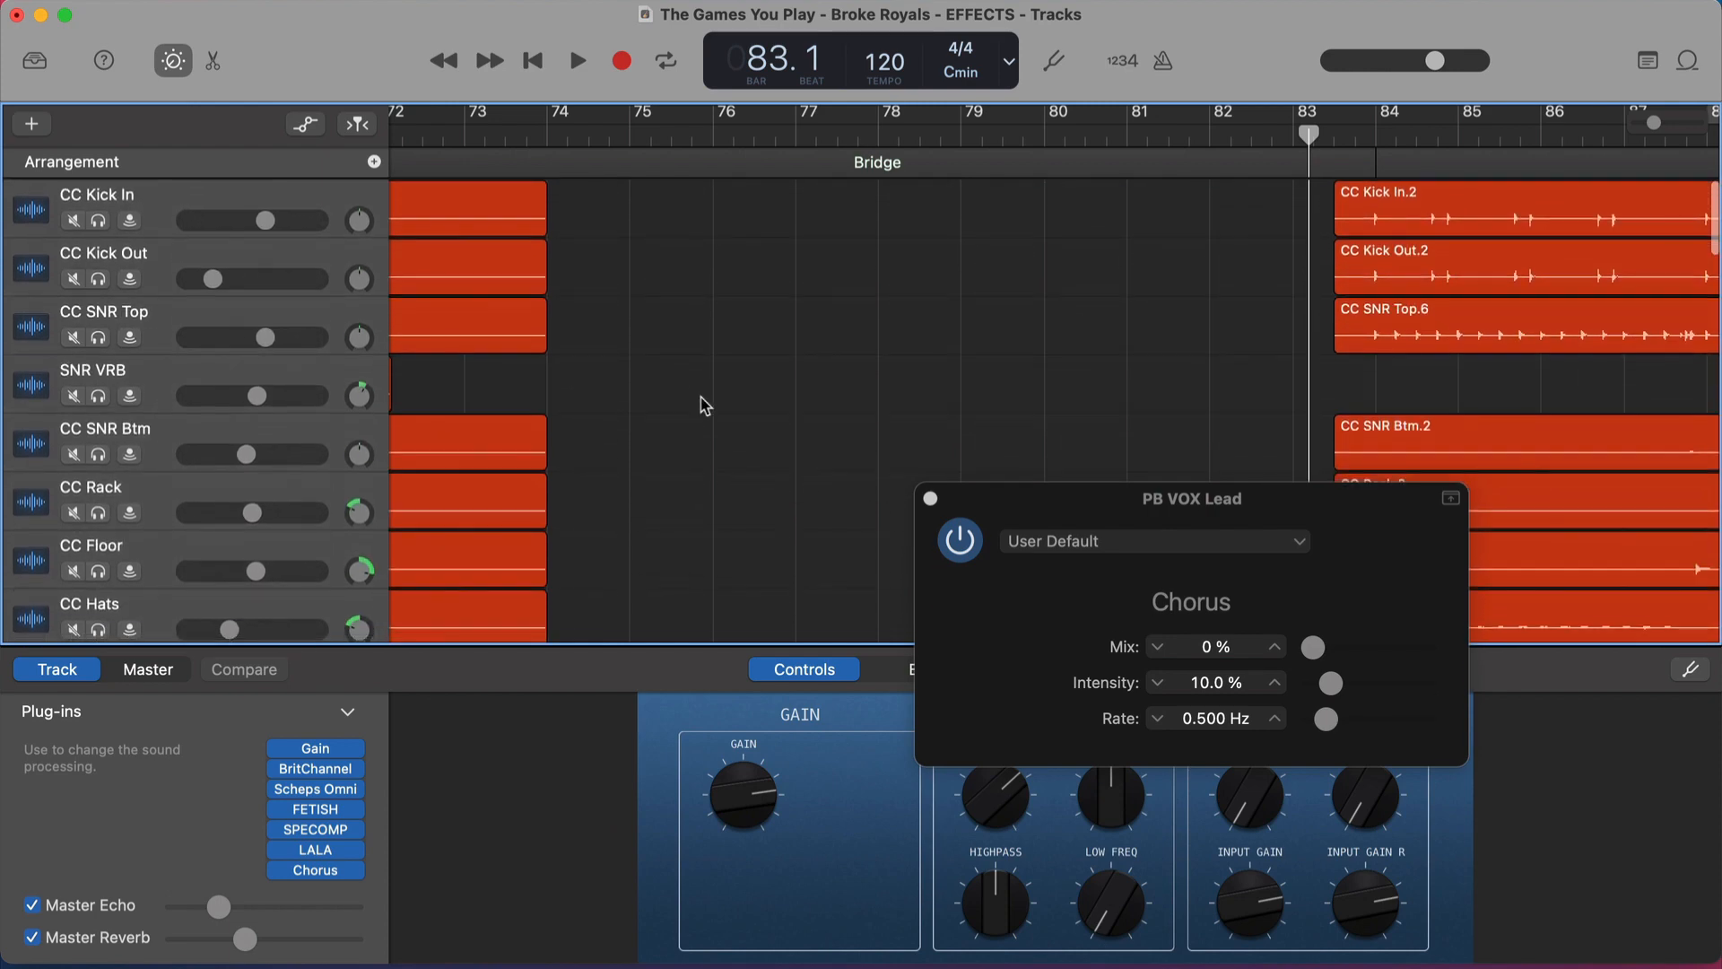
scroll(705, 402, left, 2)
click(930, 499)
scroll(704, 382, left, 2)
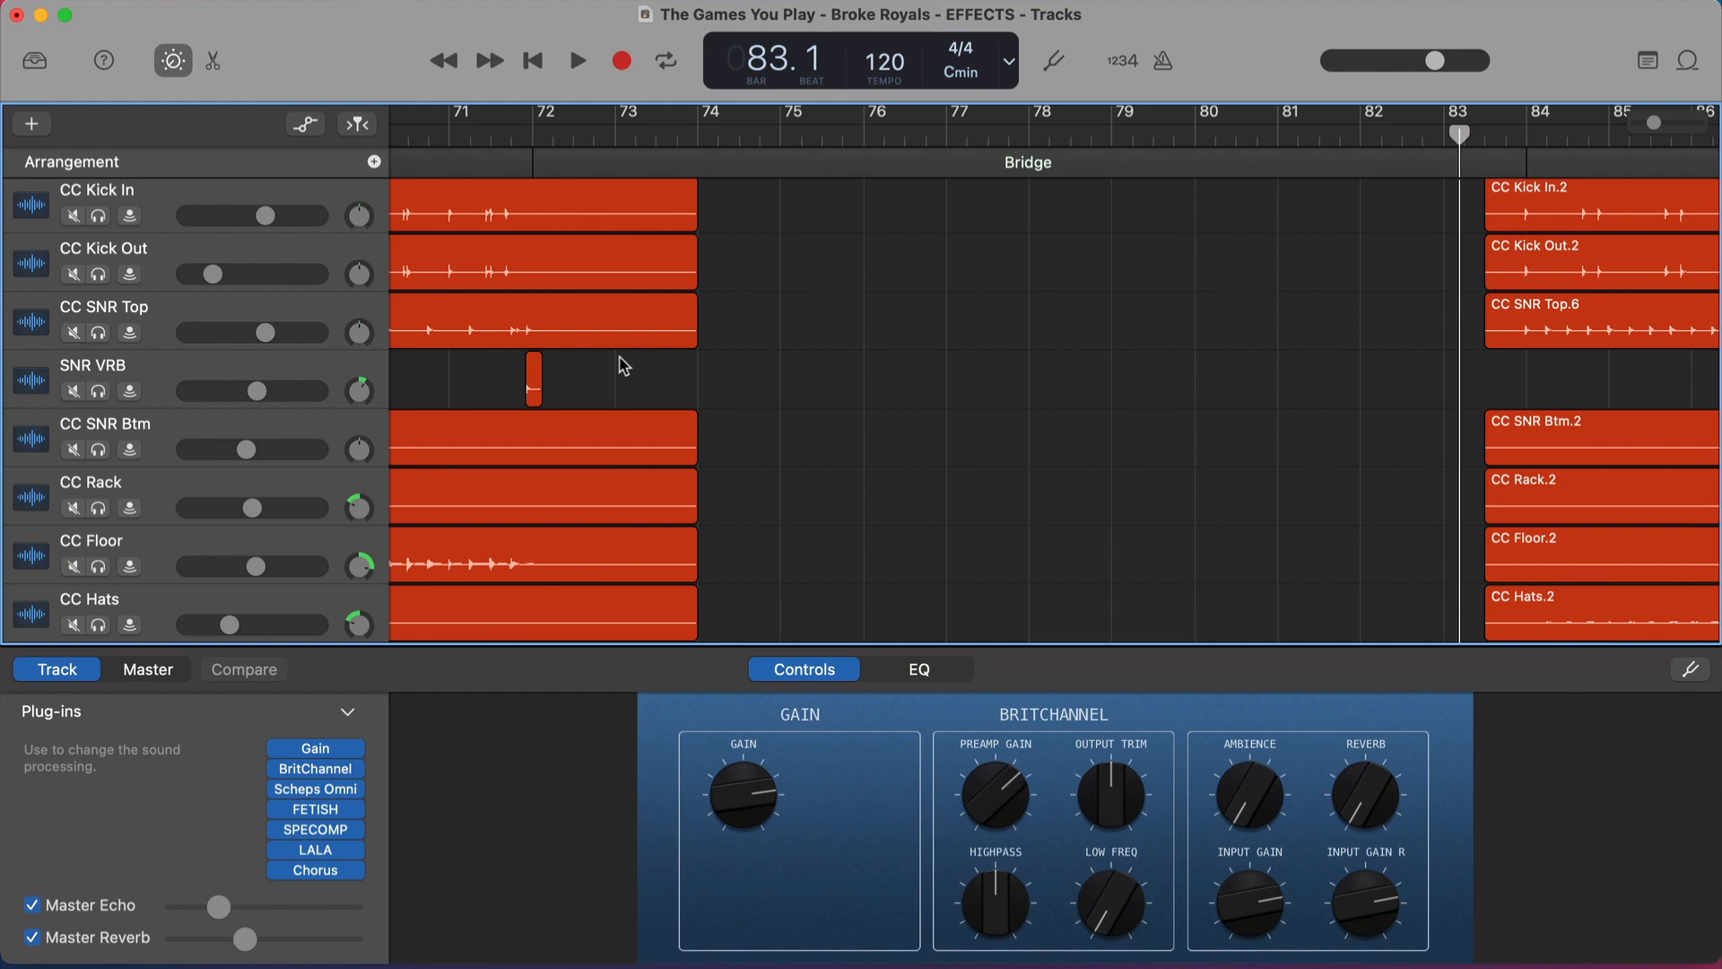
Play the full mix from bar 71.3 into the start of the bridge to hear the last snare hit
click(481, 133)
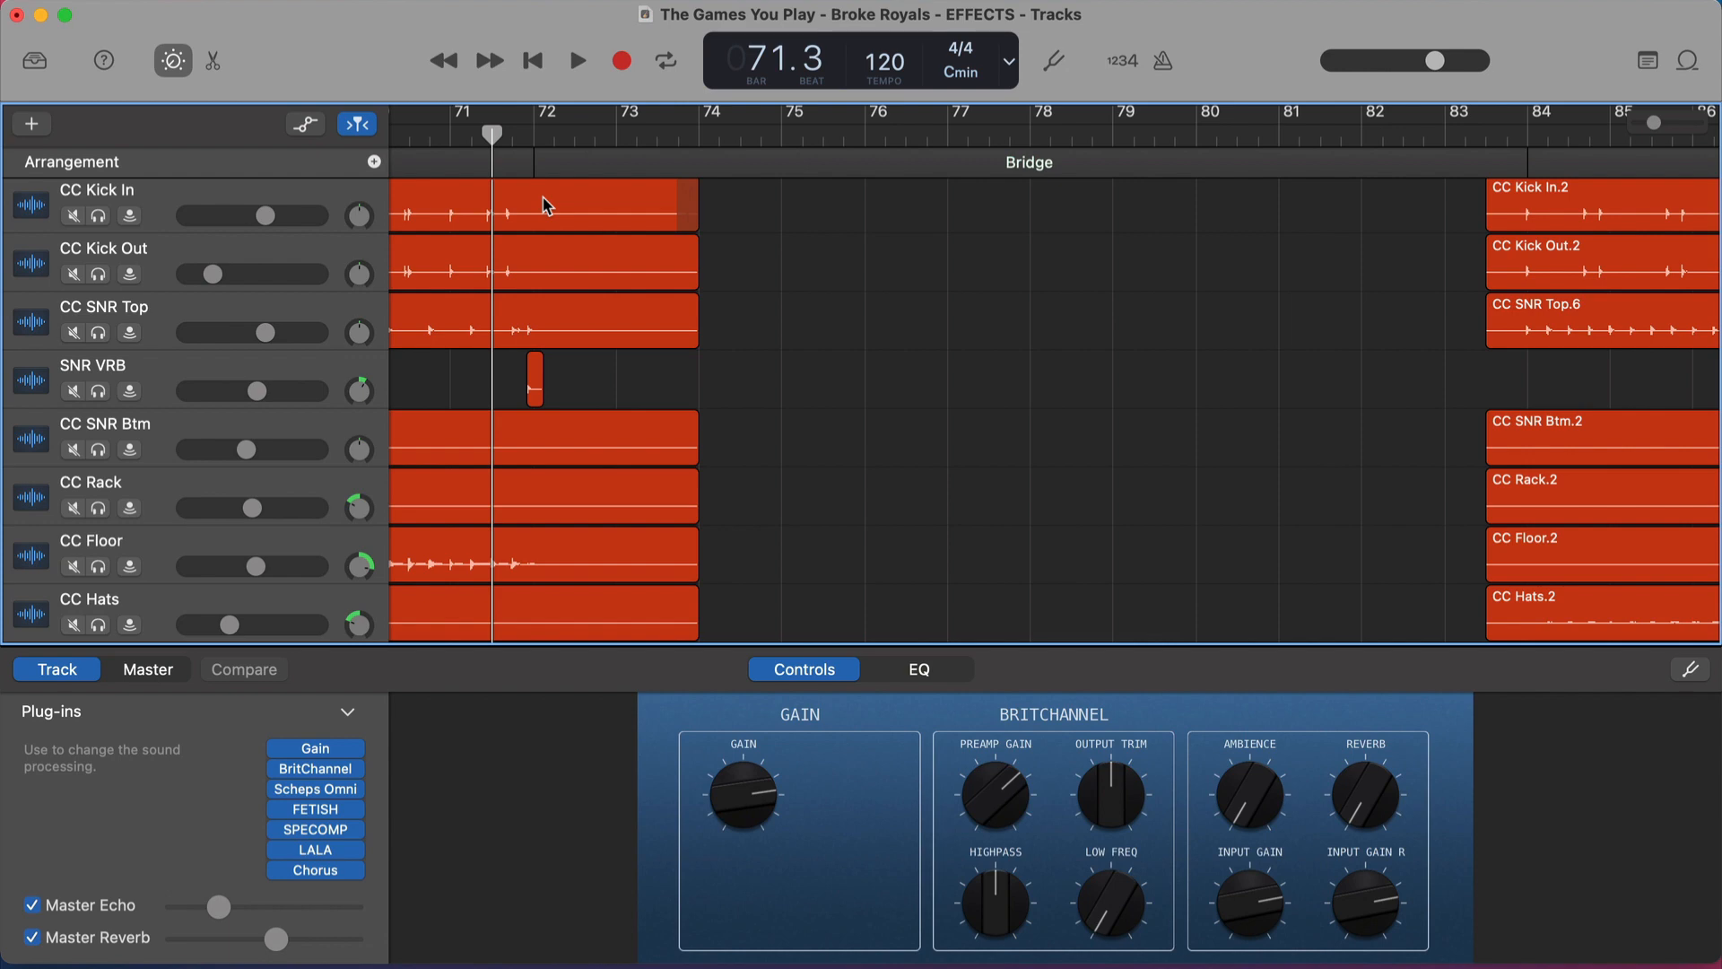
key(space)
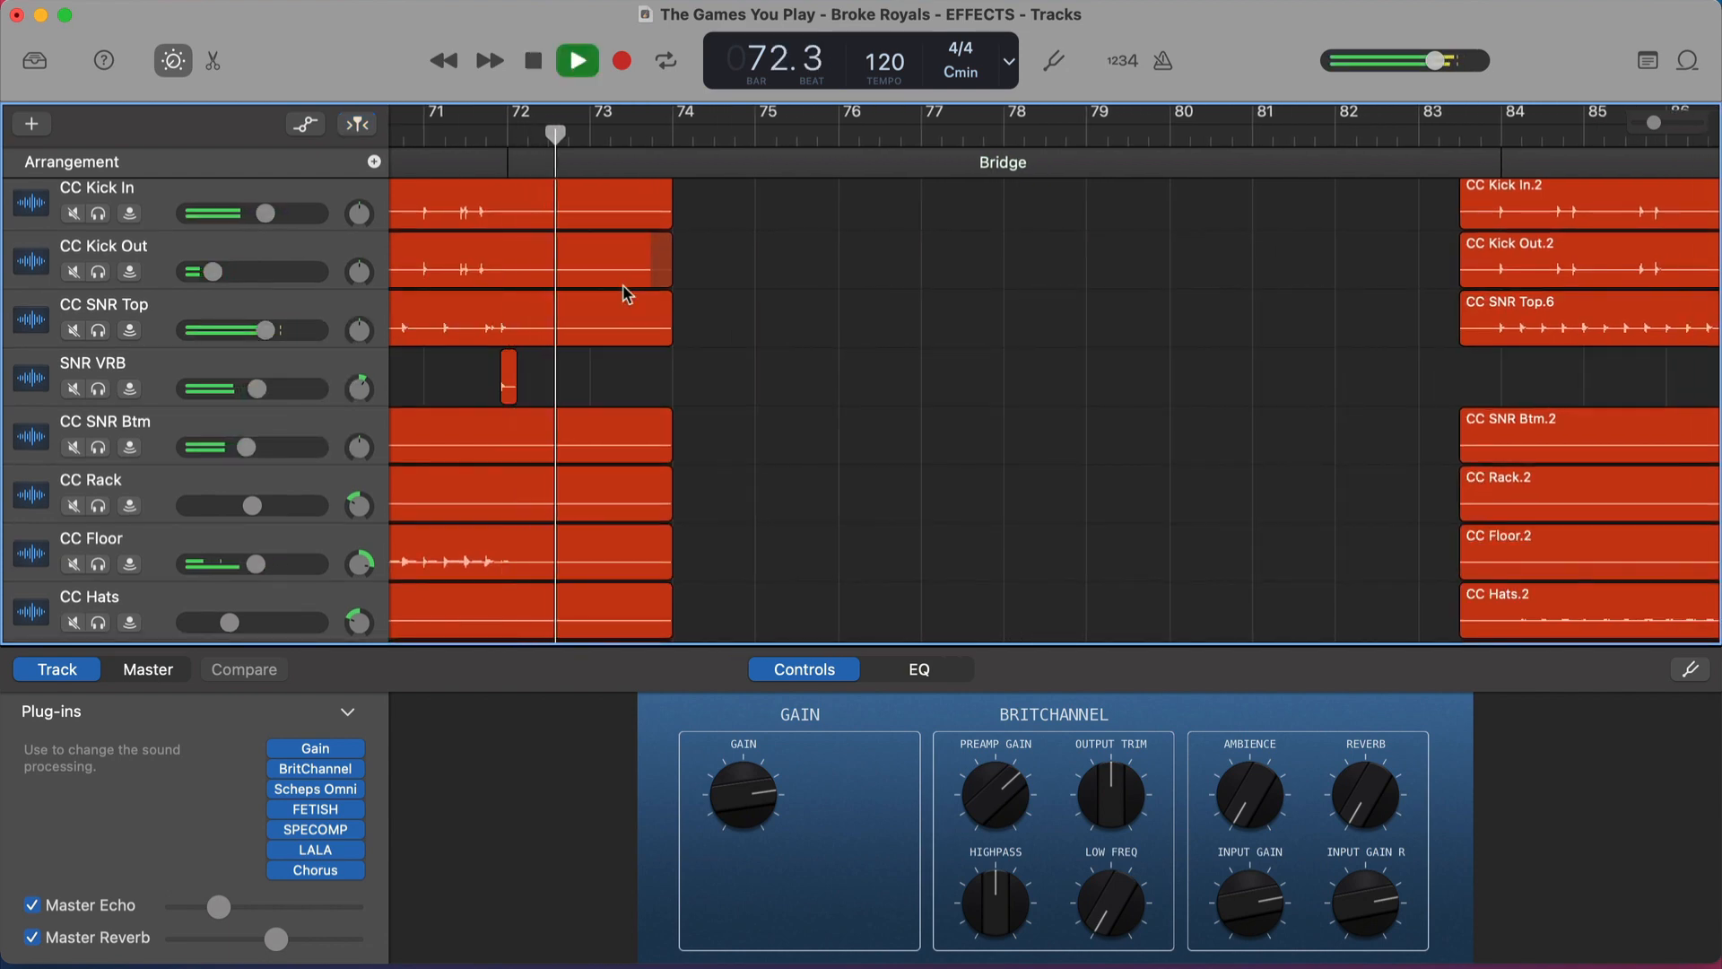
key(space)
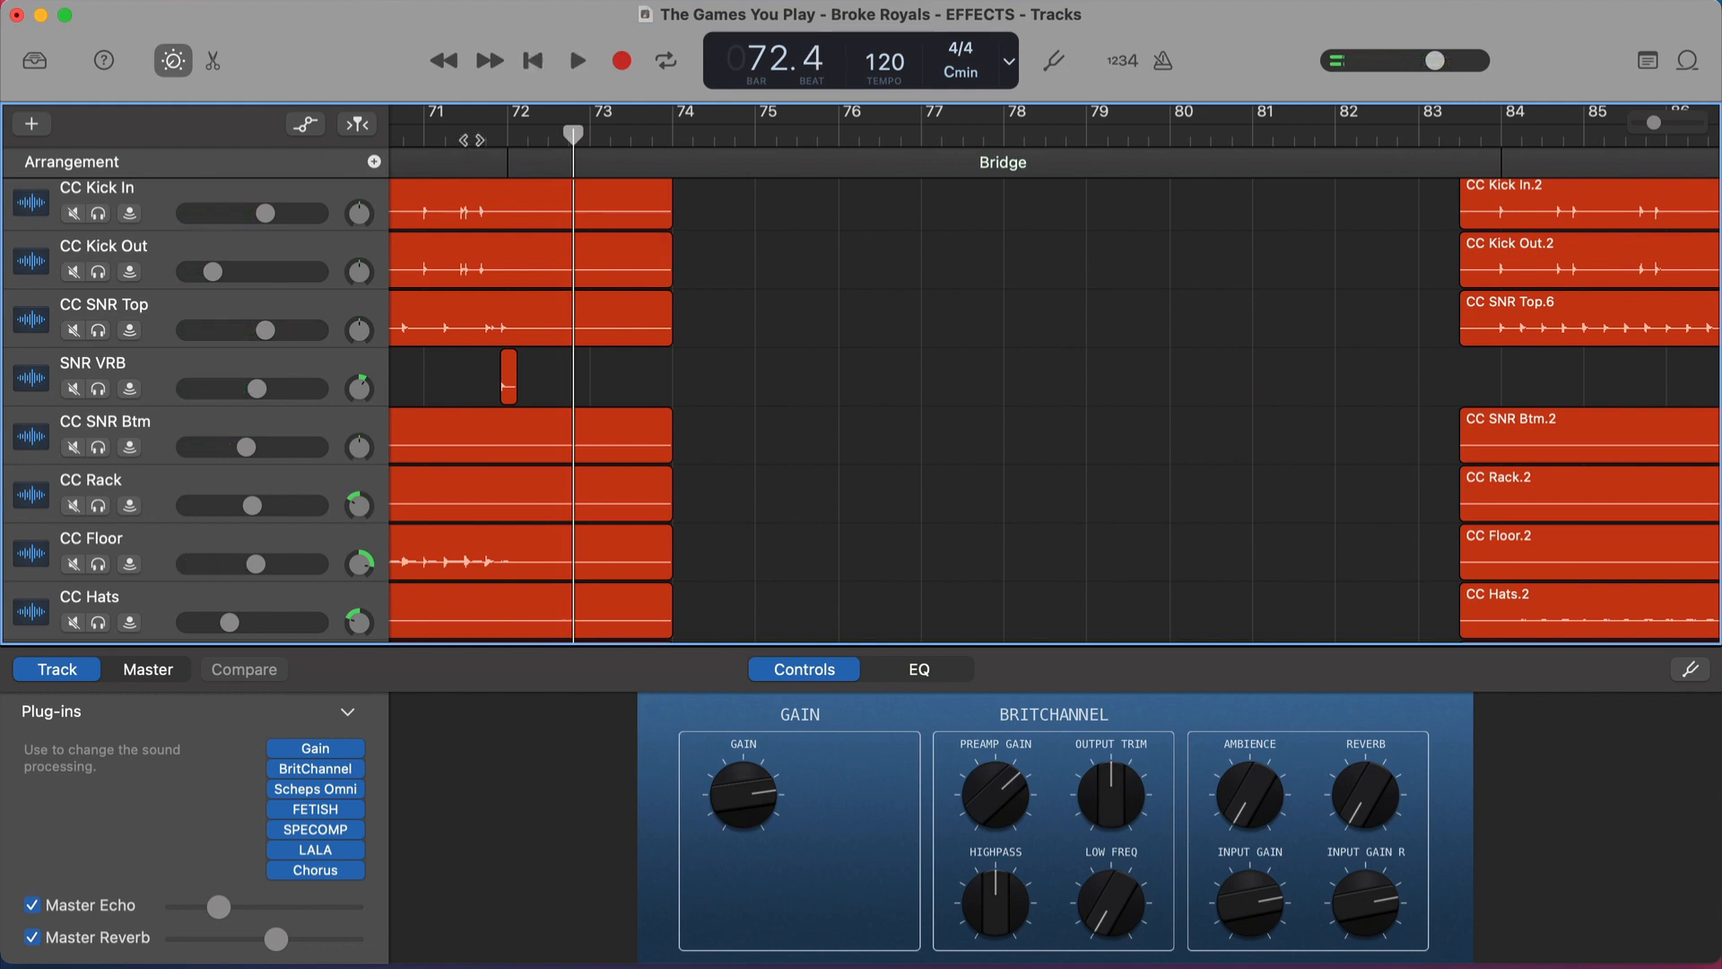
Zoom in on the snare tracks around bar 72 and open the Space Designer settings of the SNR VRB track
click(280, 311)
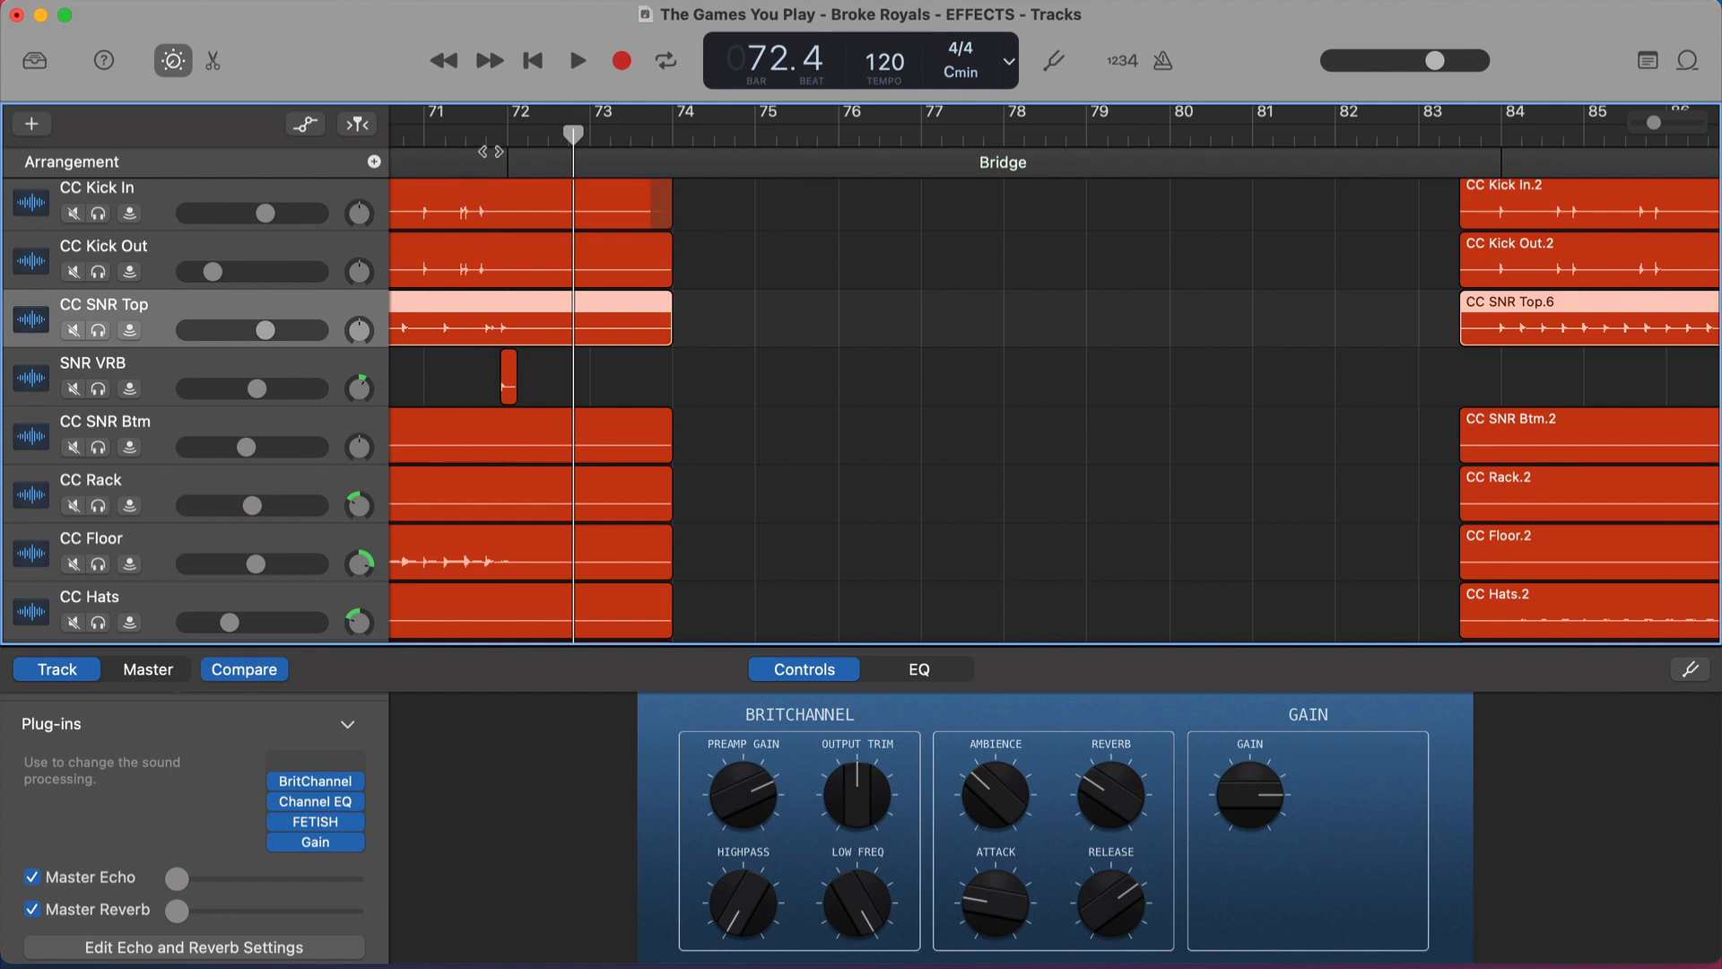
click(489, 138)
key(super+Right)
key(super+Right)
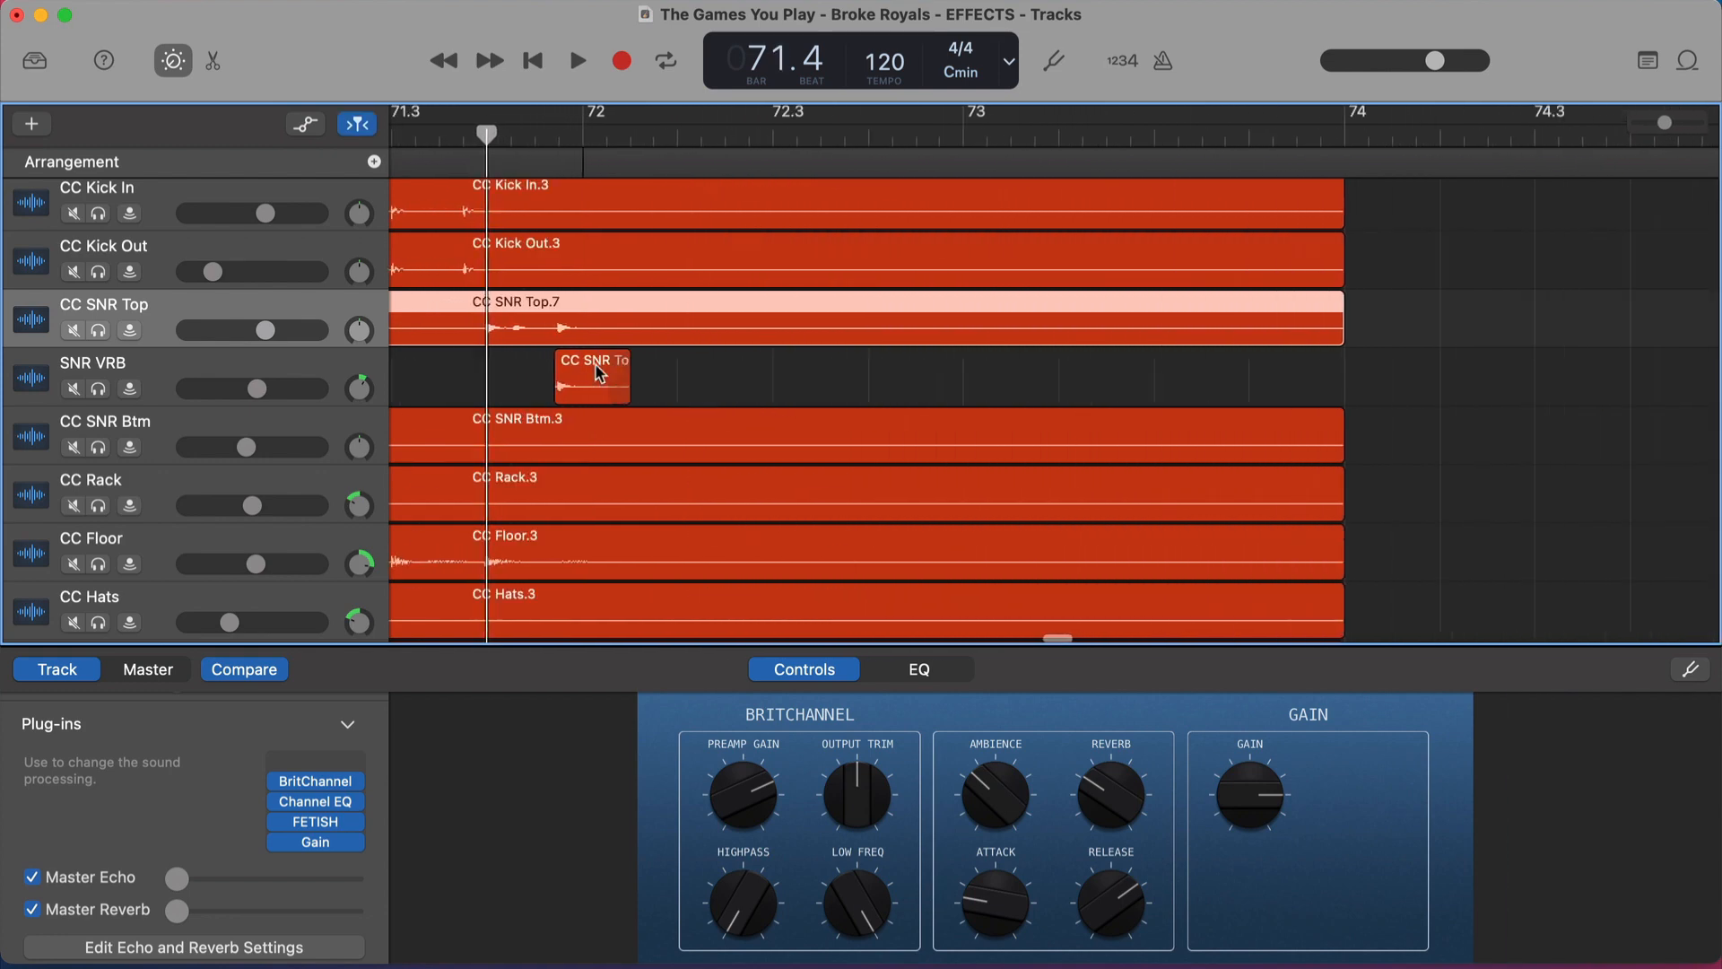
click(153, 365)
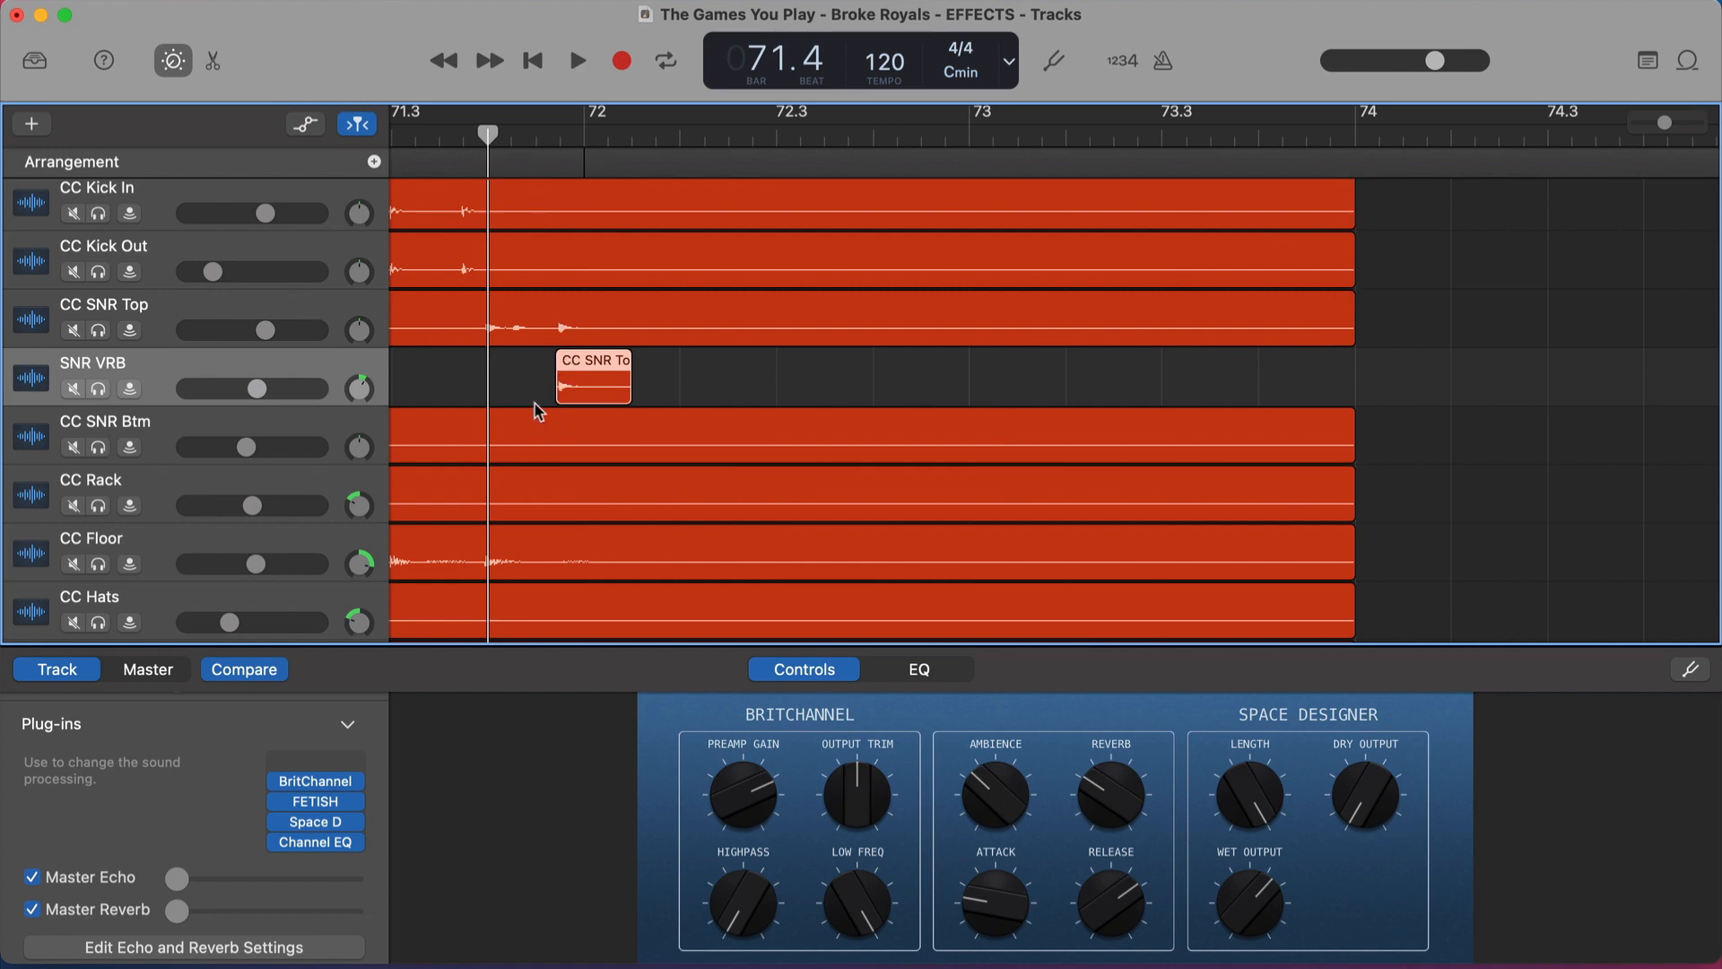
click(315, 822)
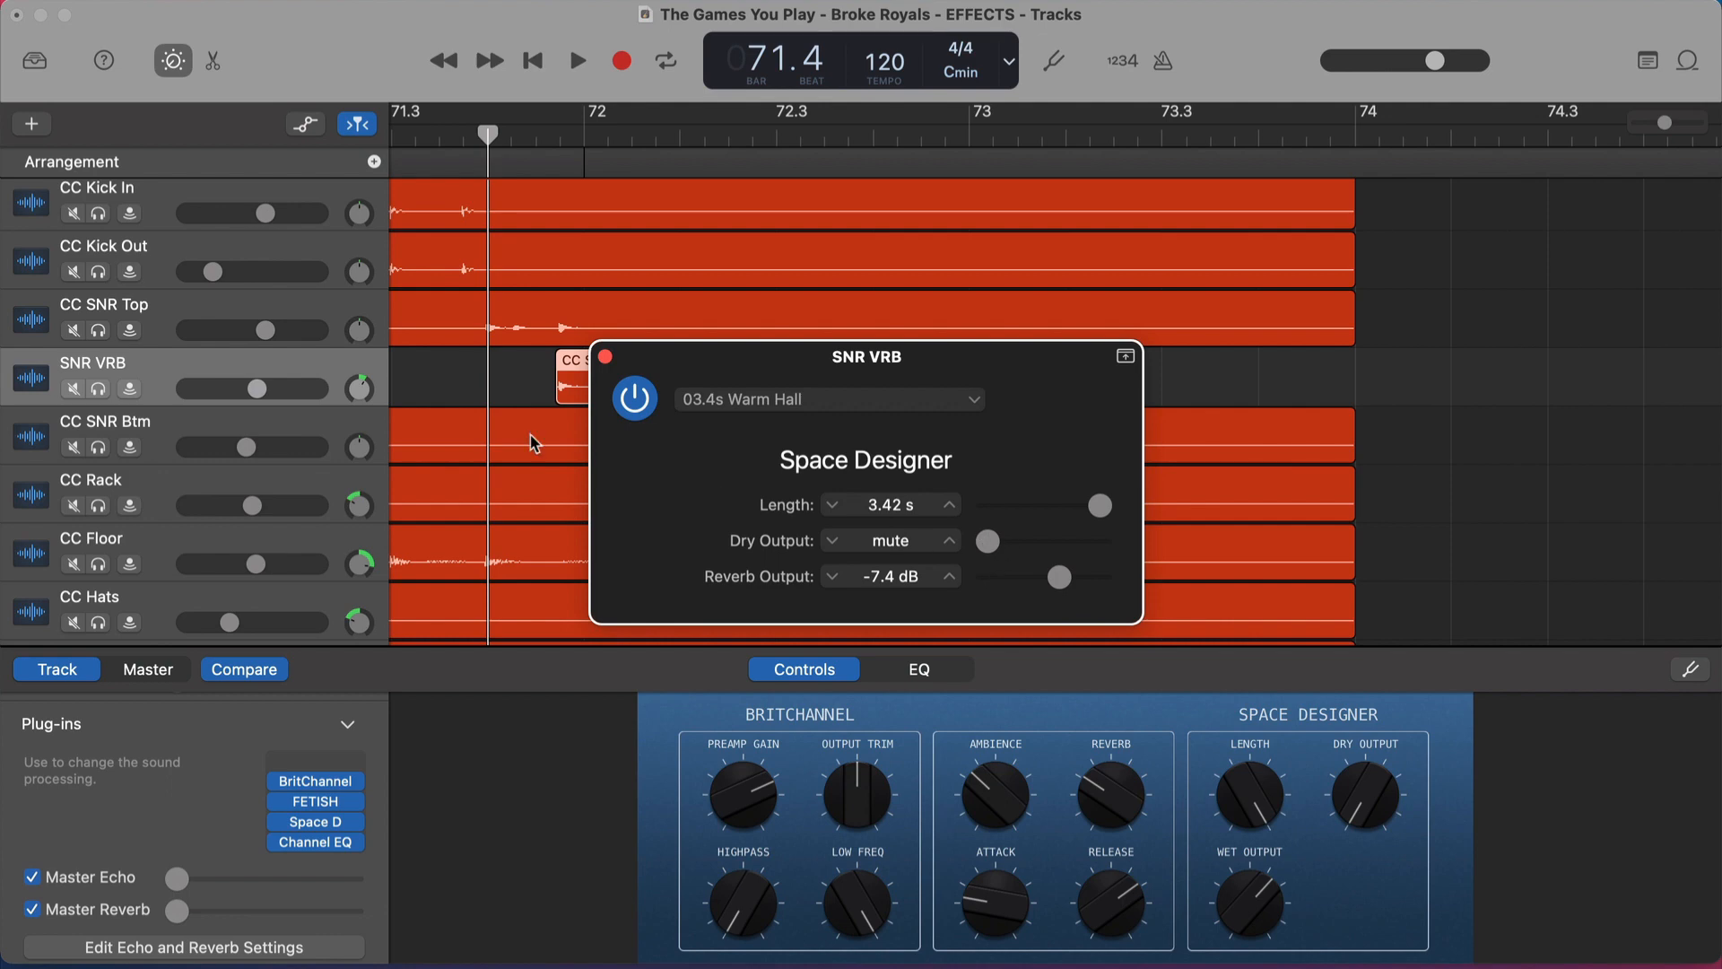
Solo the SNR VRB track and play its reverb-only snare hit from bar 71.4
click(97, 389)
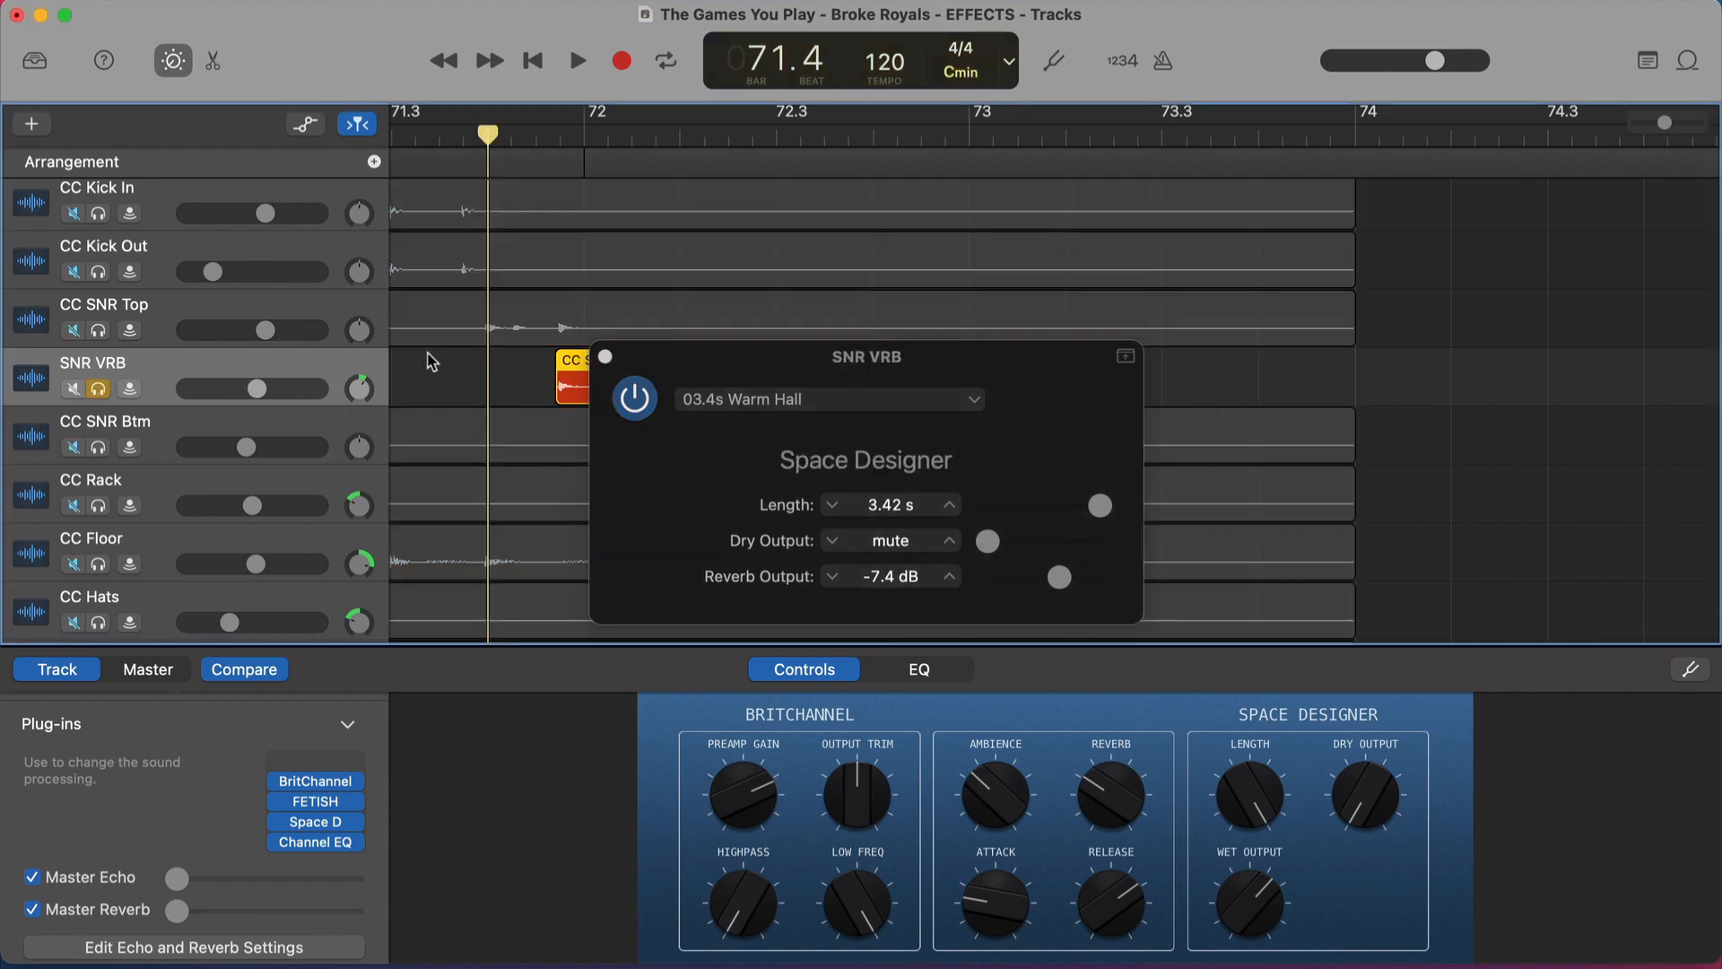
scroll(431, 353, right, 2)
key(space)
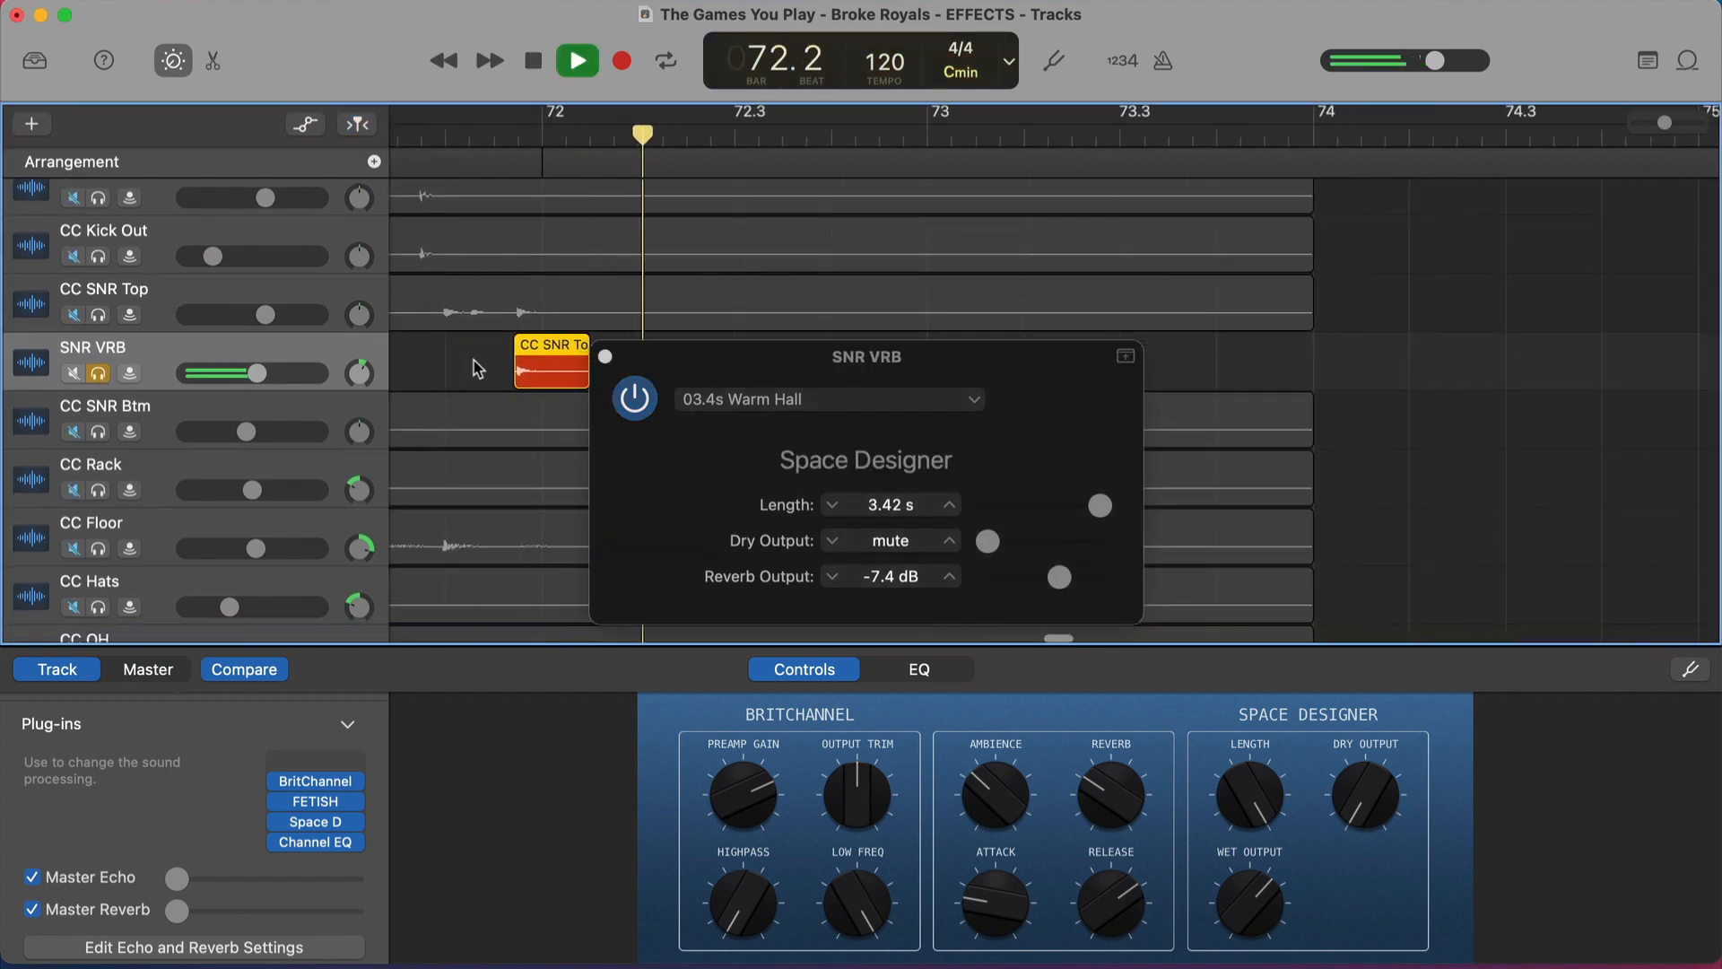
key(space)
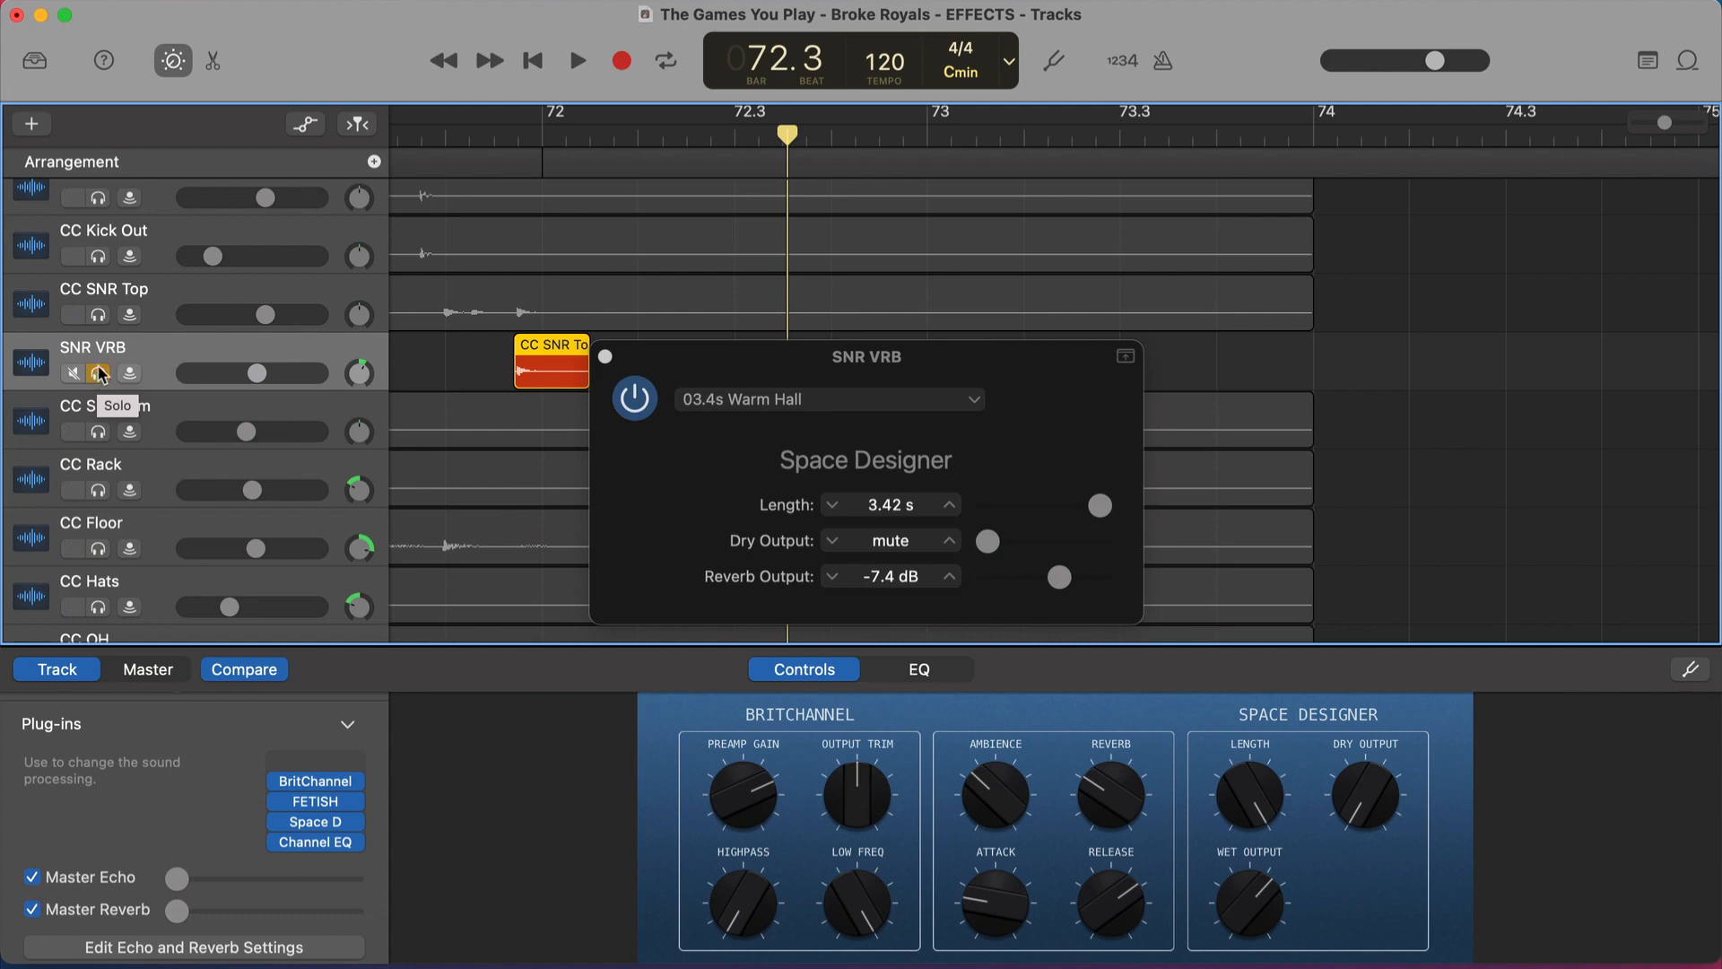
Solo CC SNR Top together with SNR VRB, play both from bar 71.4, then unsolo both tracks
click(99, 314)
click(475, 130)
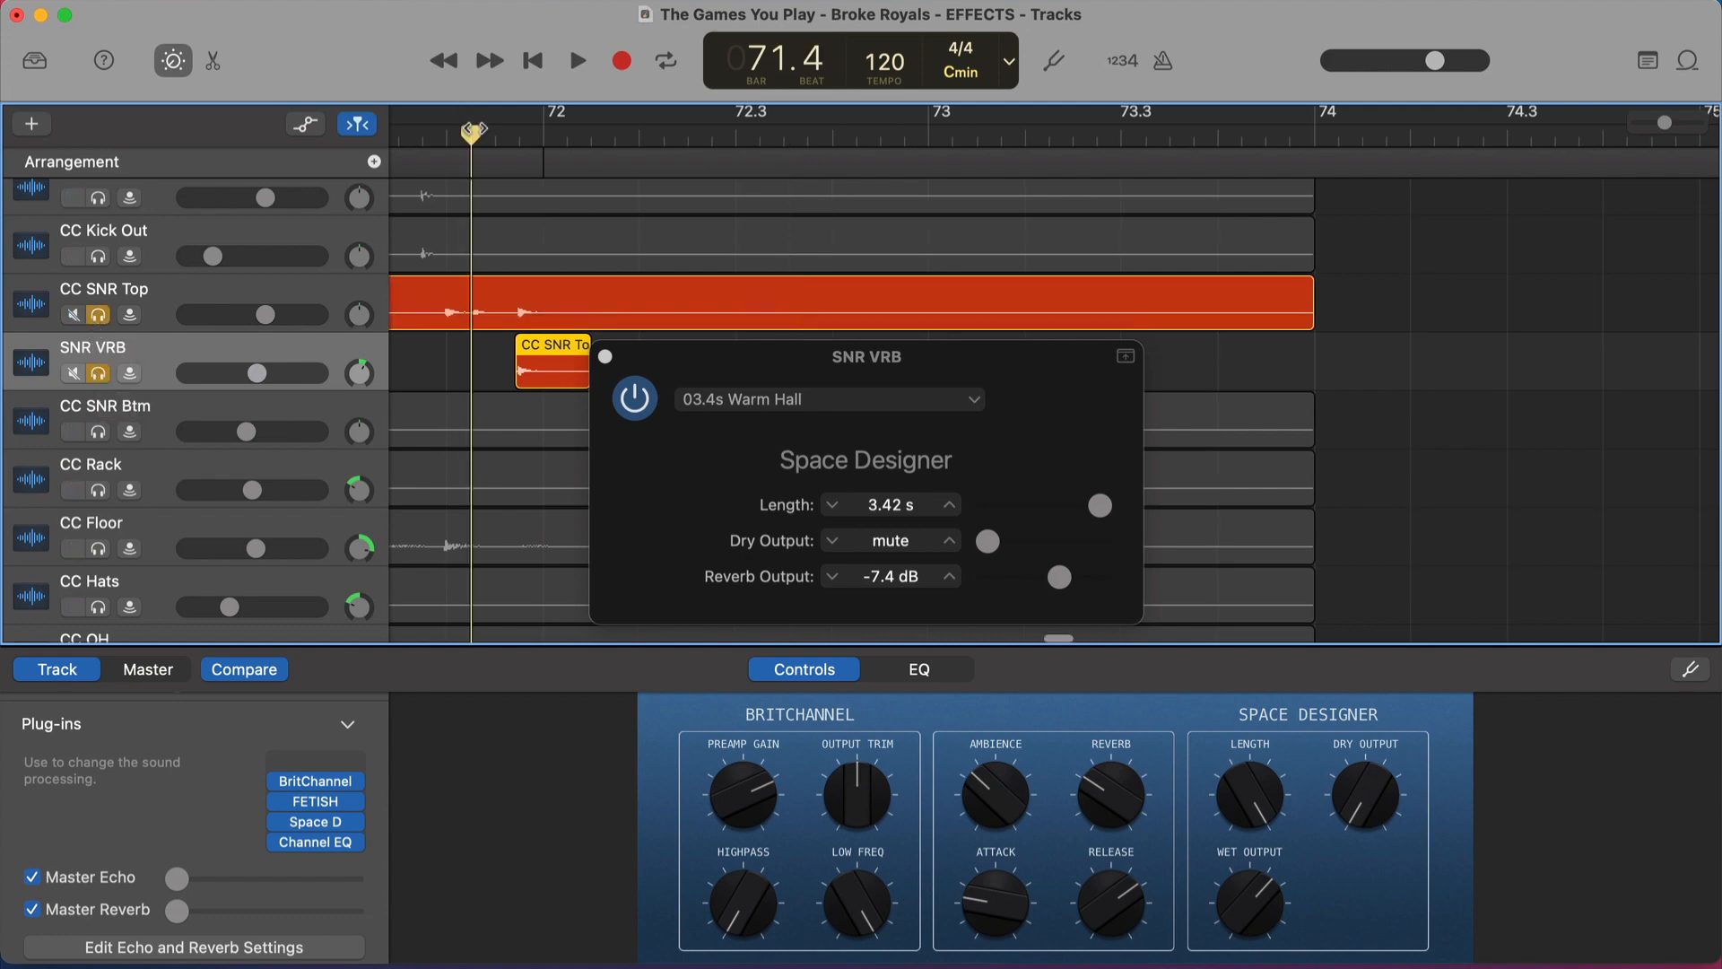
key(space)
key(space)
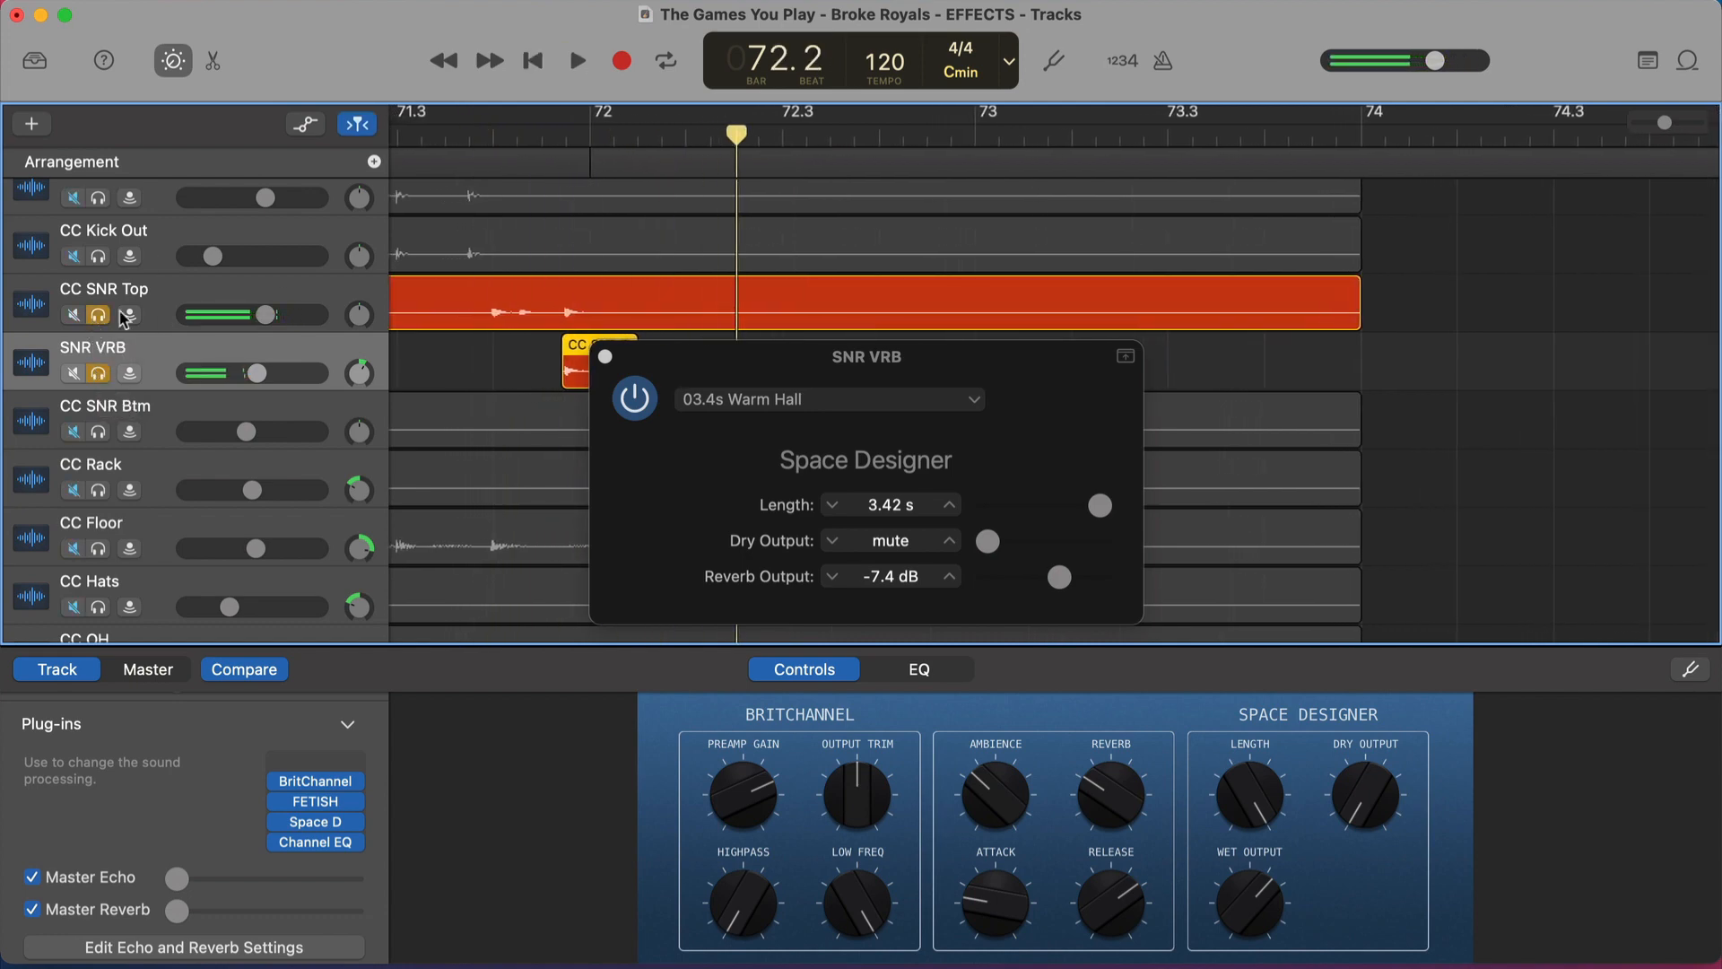
click(99, 314)
click(99, 373)
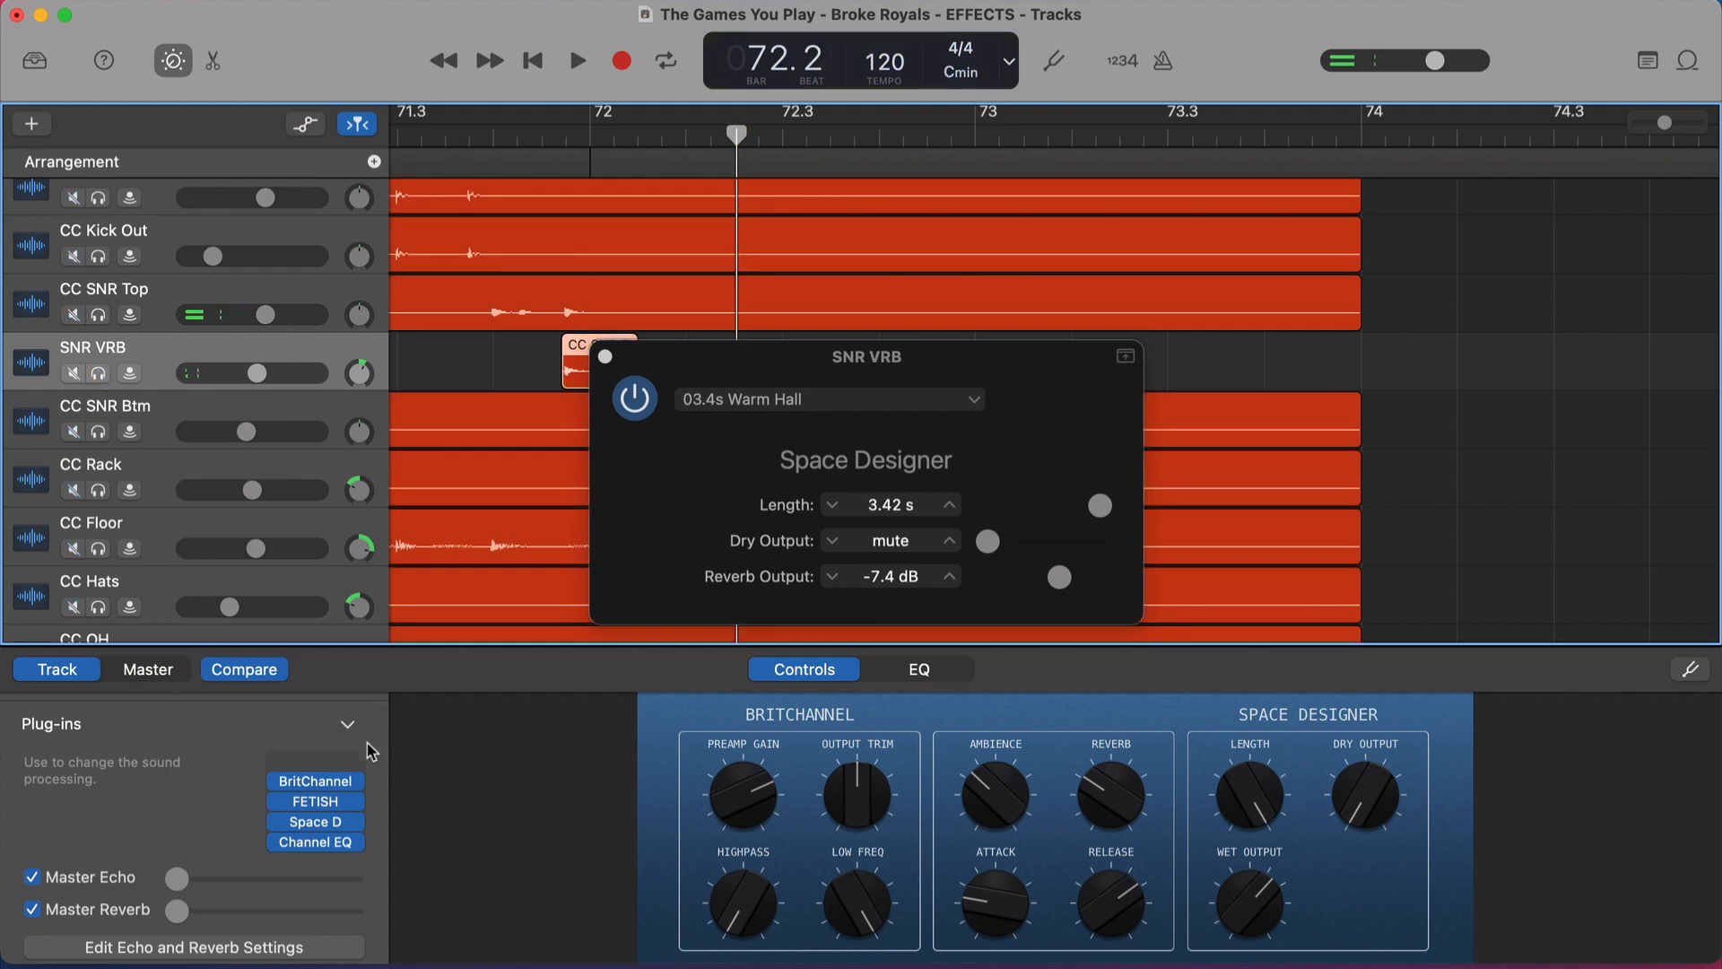
Open the Channel EQ of the SNR VRB track
click(319, 842)
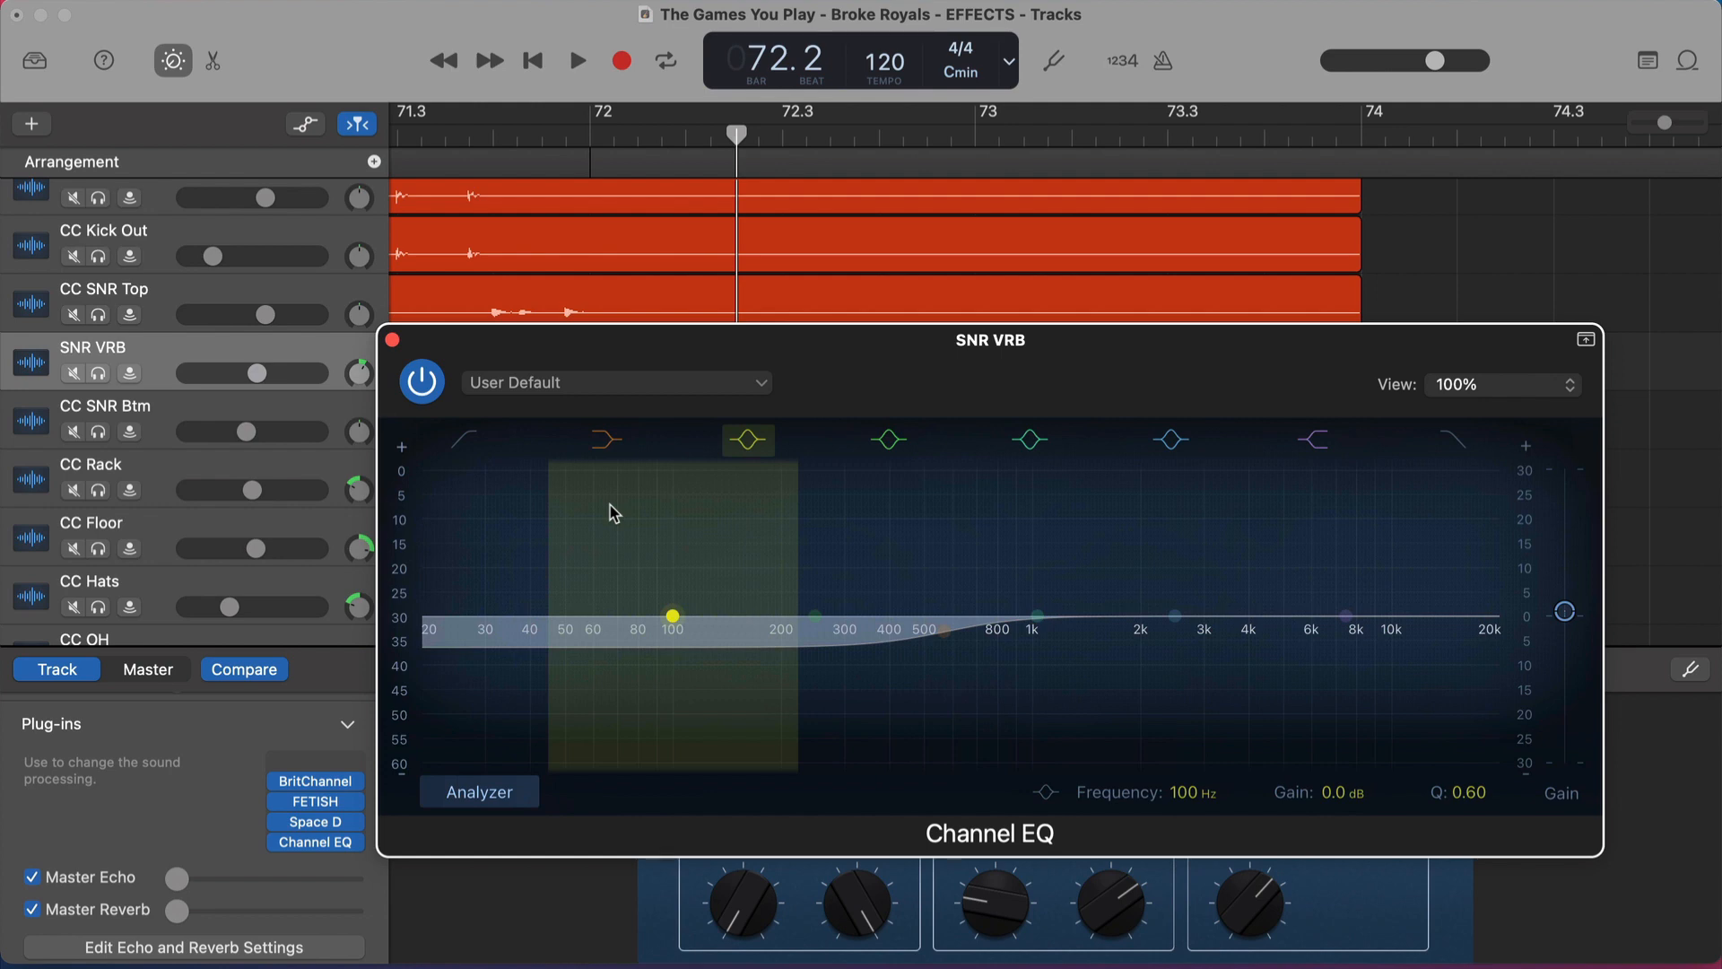
Play the full mix from bar 71.3 while watching the SNR VRB Channel EQ, then stop and close its window
click(444, 135)
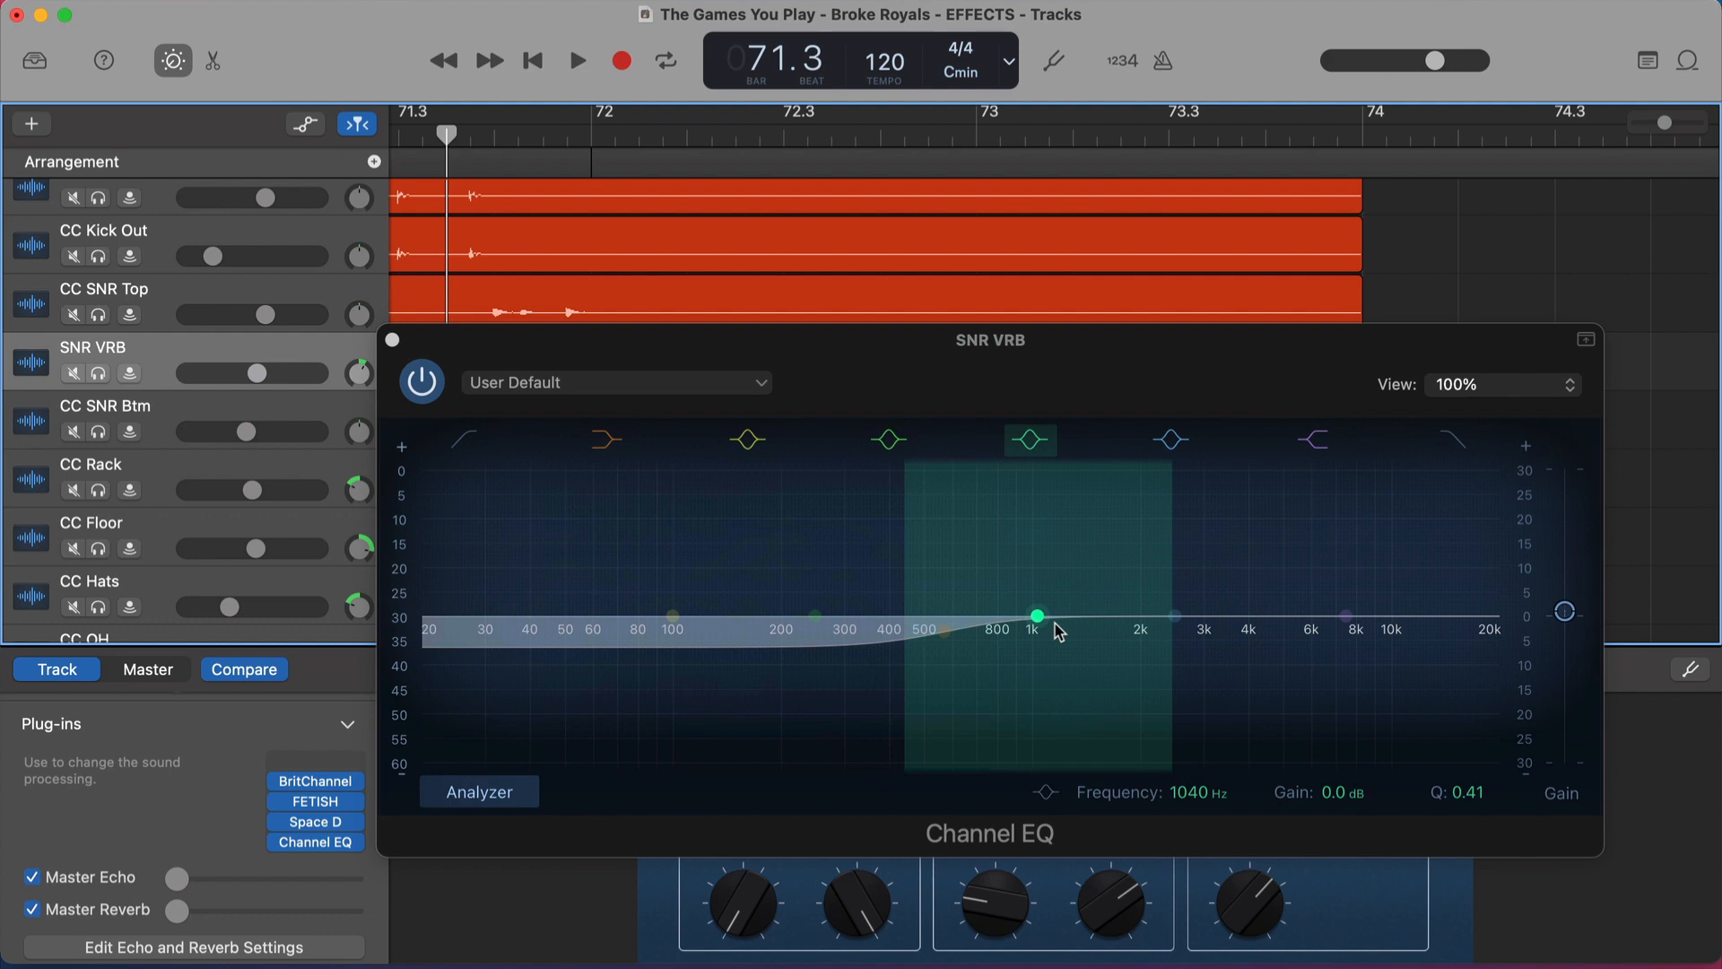
key(space)
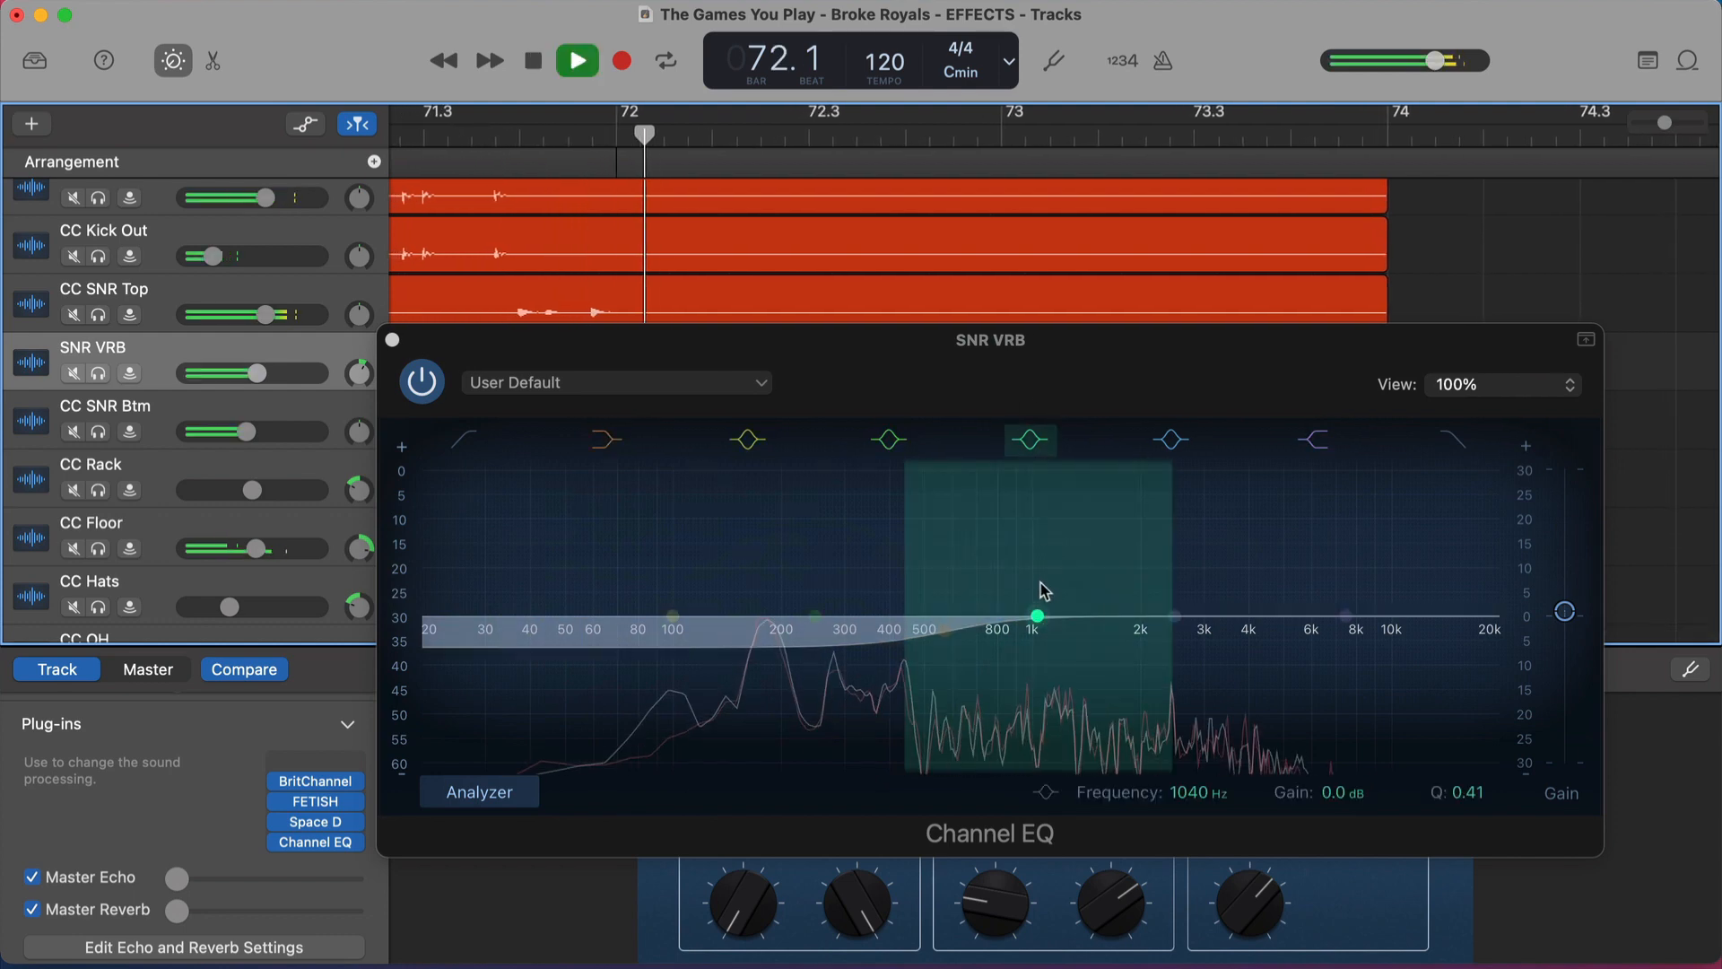
key(space)
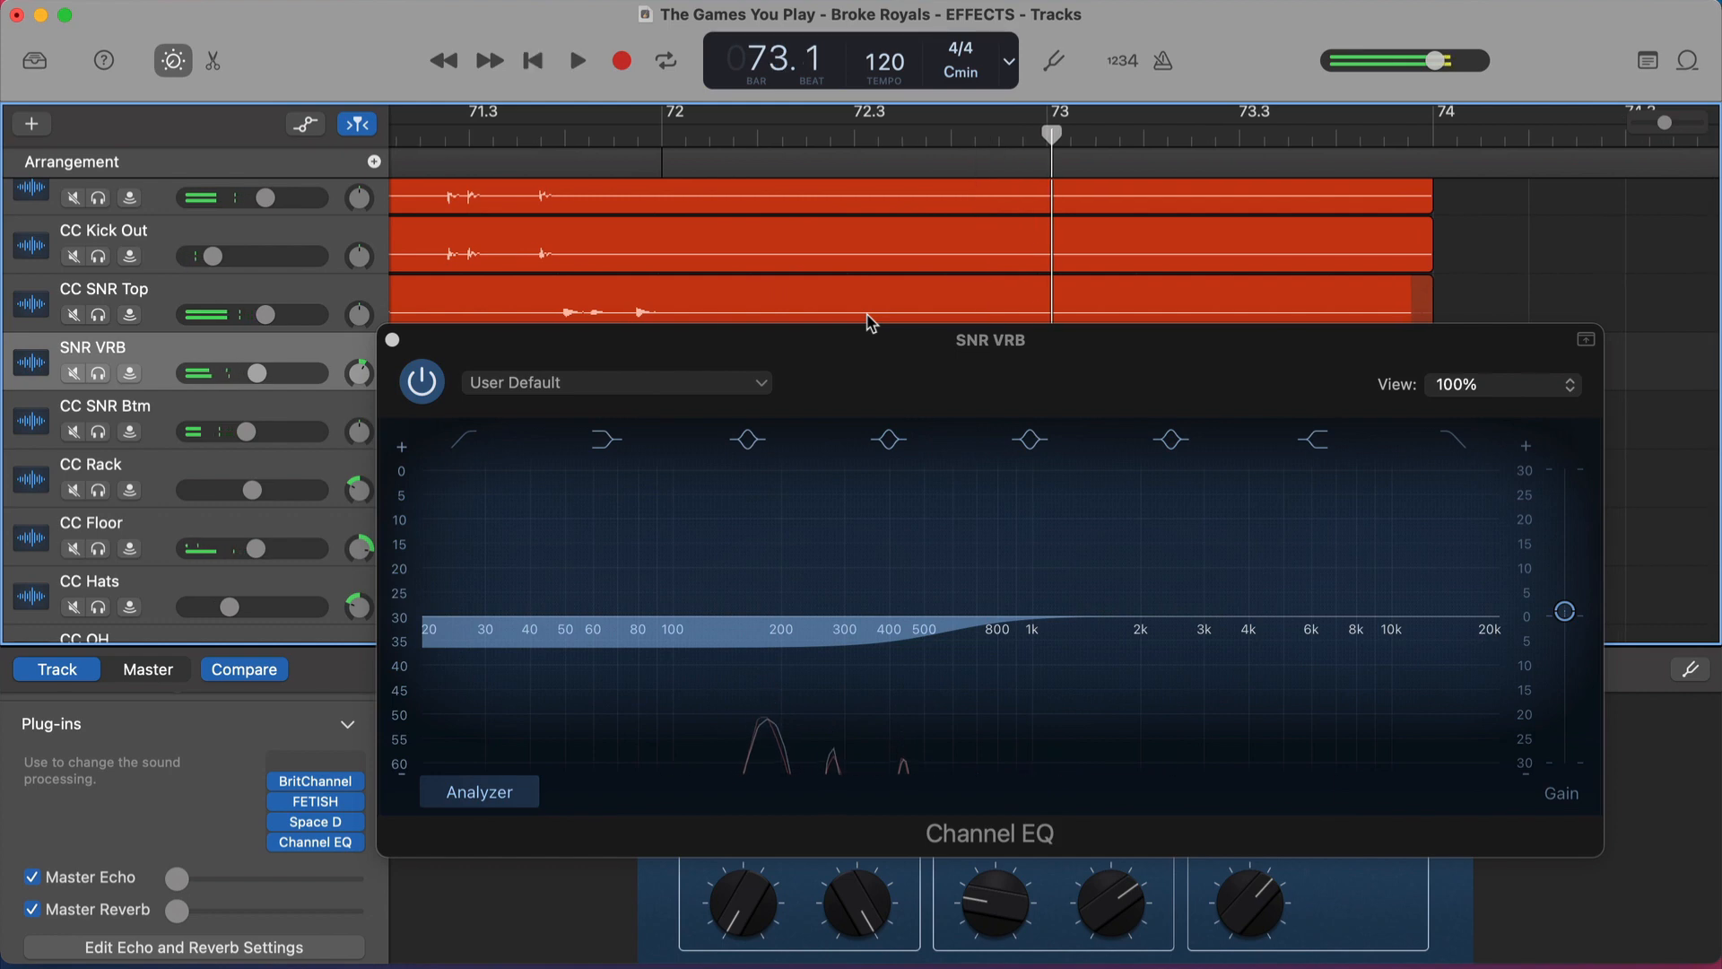
click(392, 339)
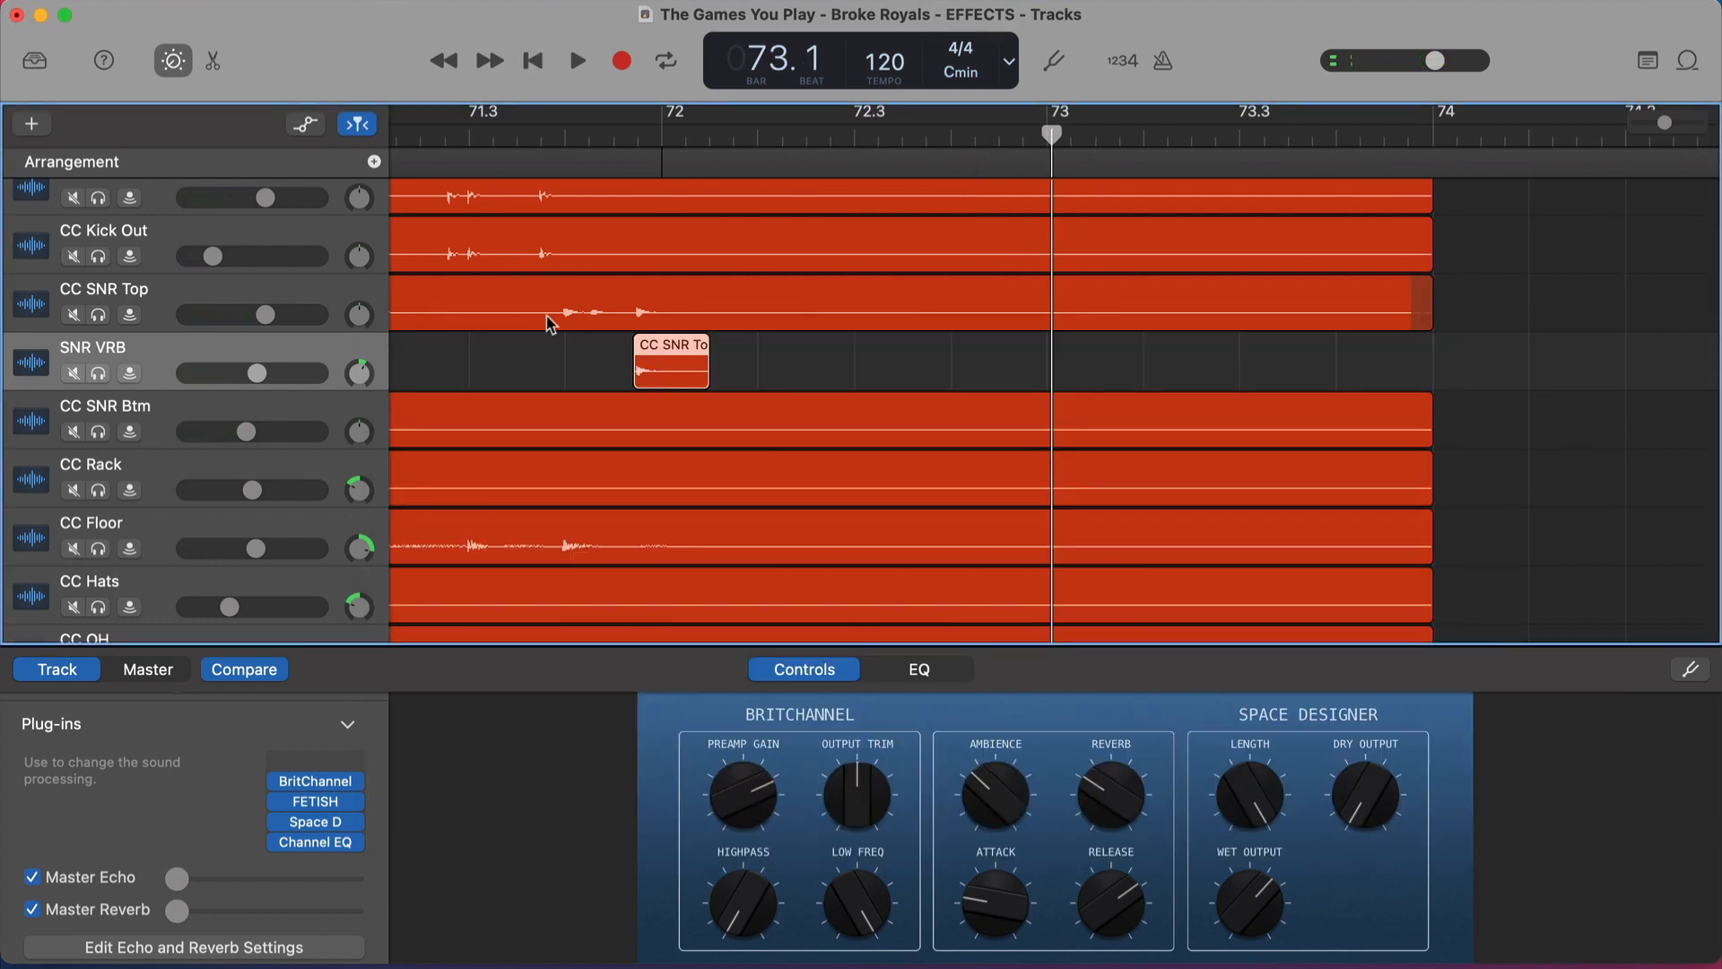
Locate the PB Piano 1 track, solo it and play it from bar 76
scroll(897, 395, down, 10)
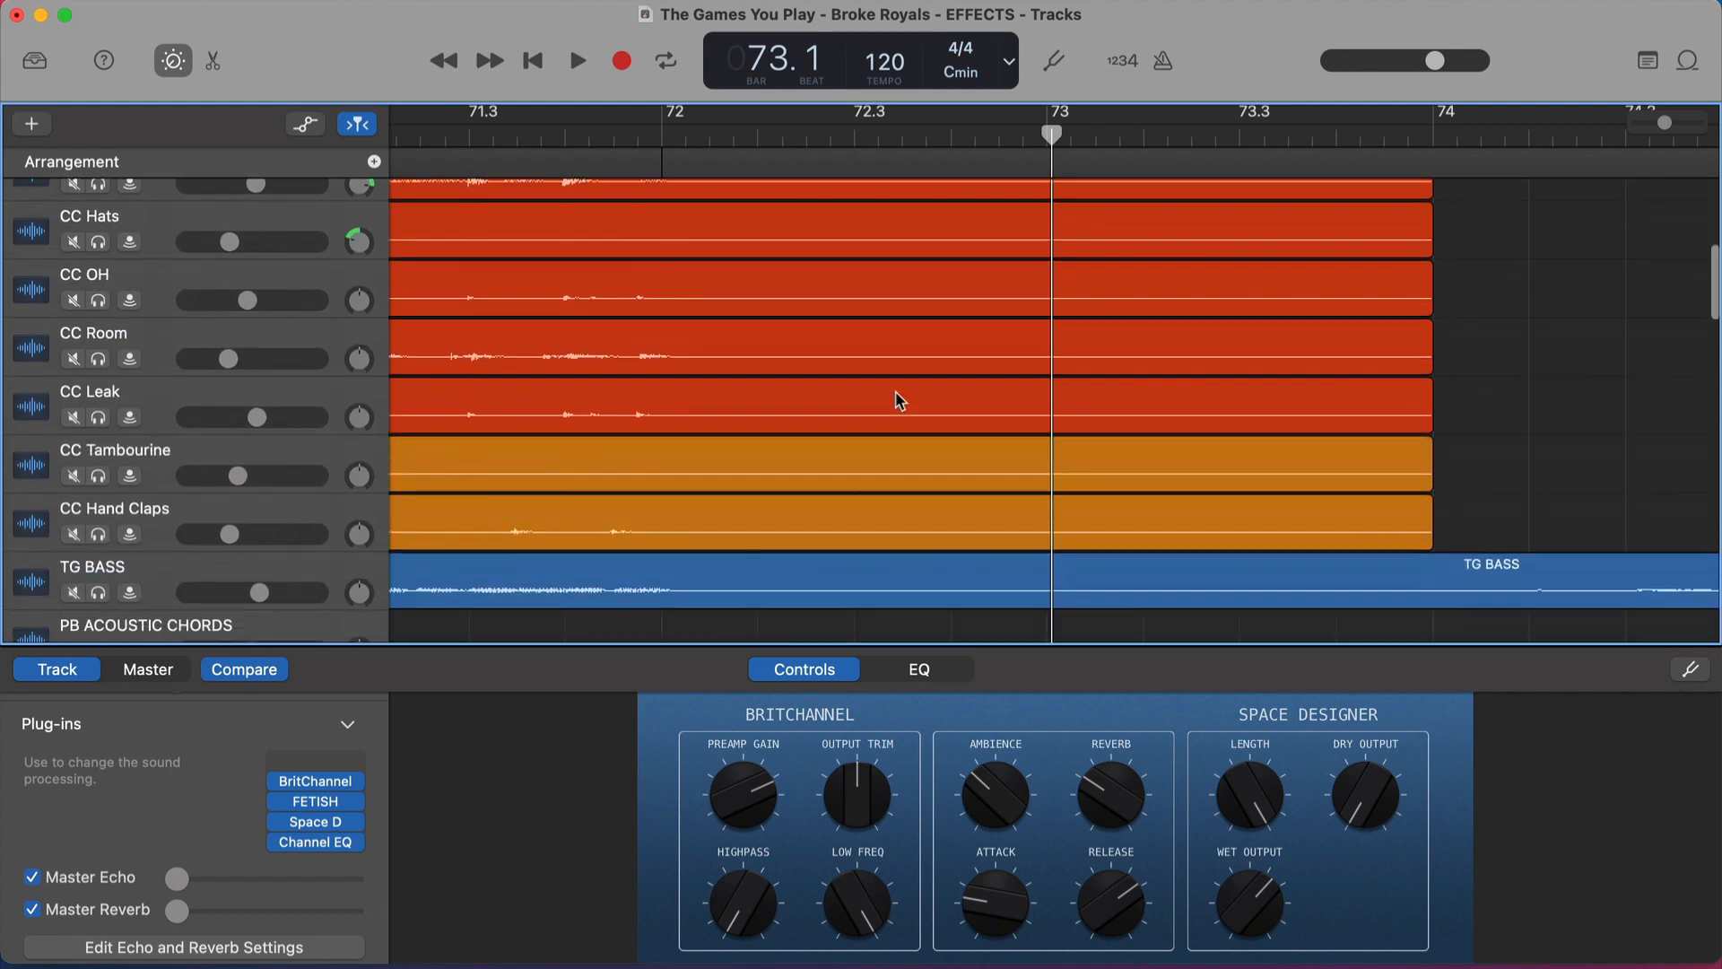
scroll(899, 399, right, 6)
scroll(900, 400, down, 6)
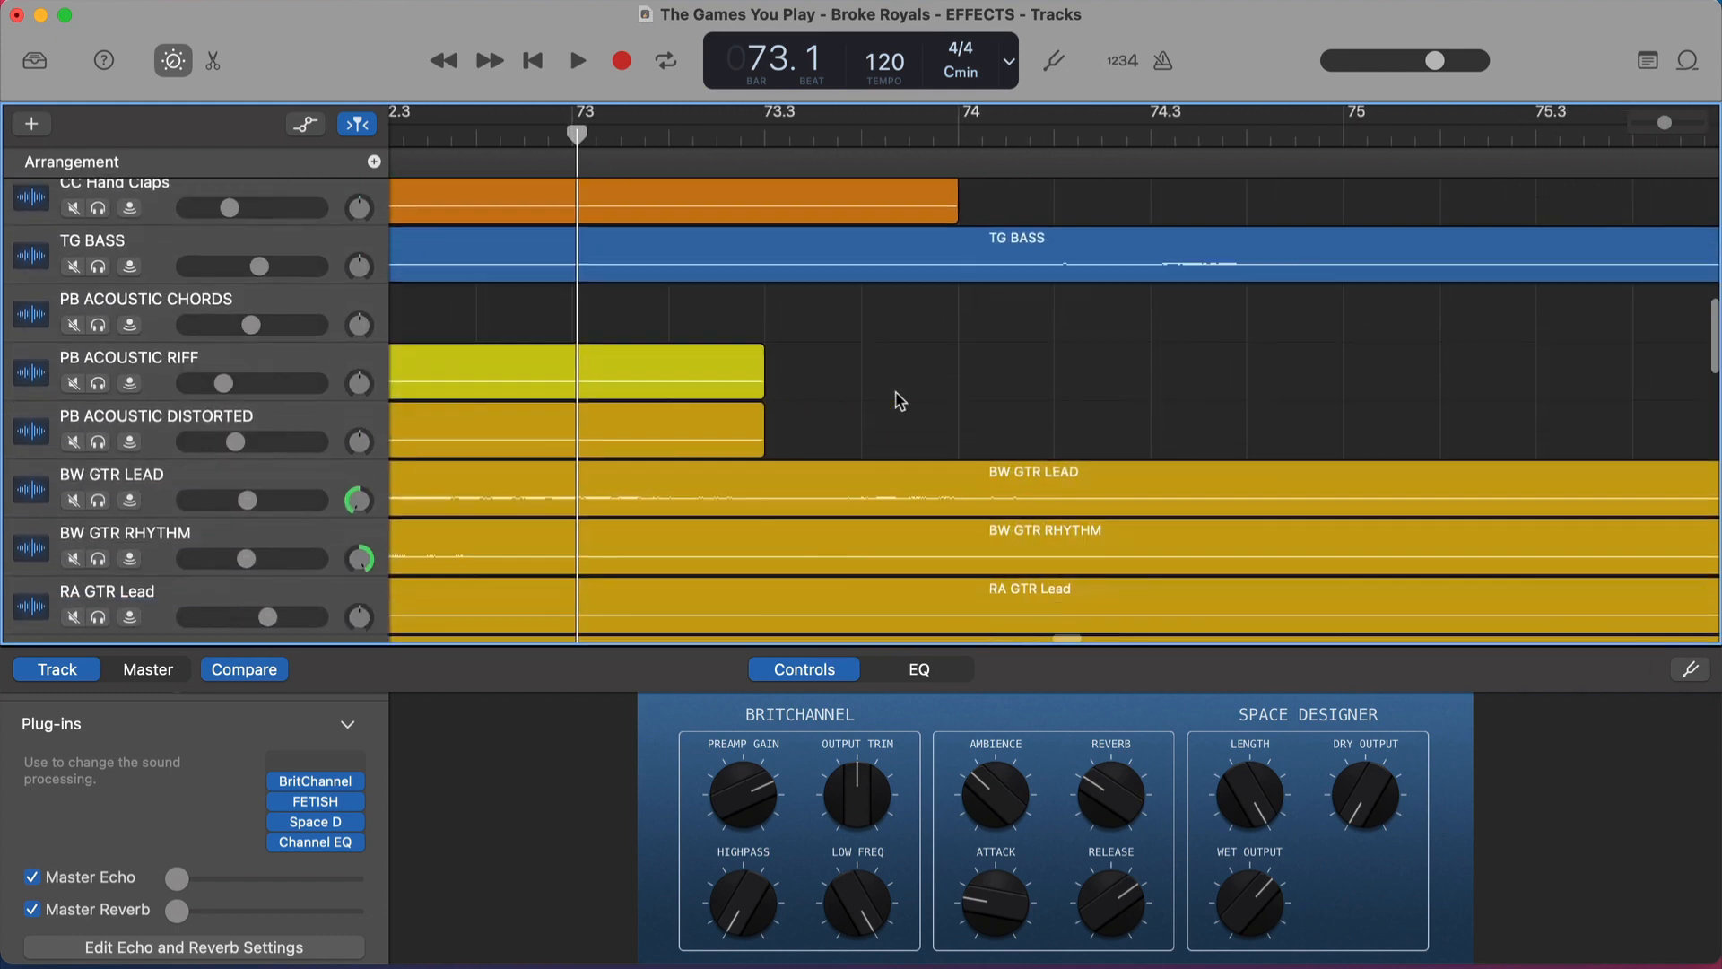
scroll(895, 395, down, 6)
scroll(895, 395, right, 5)
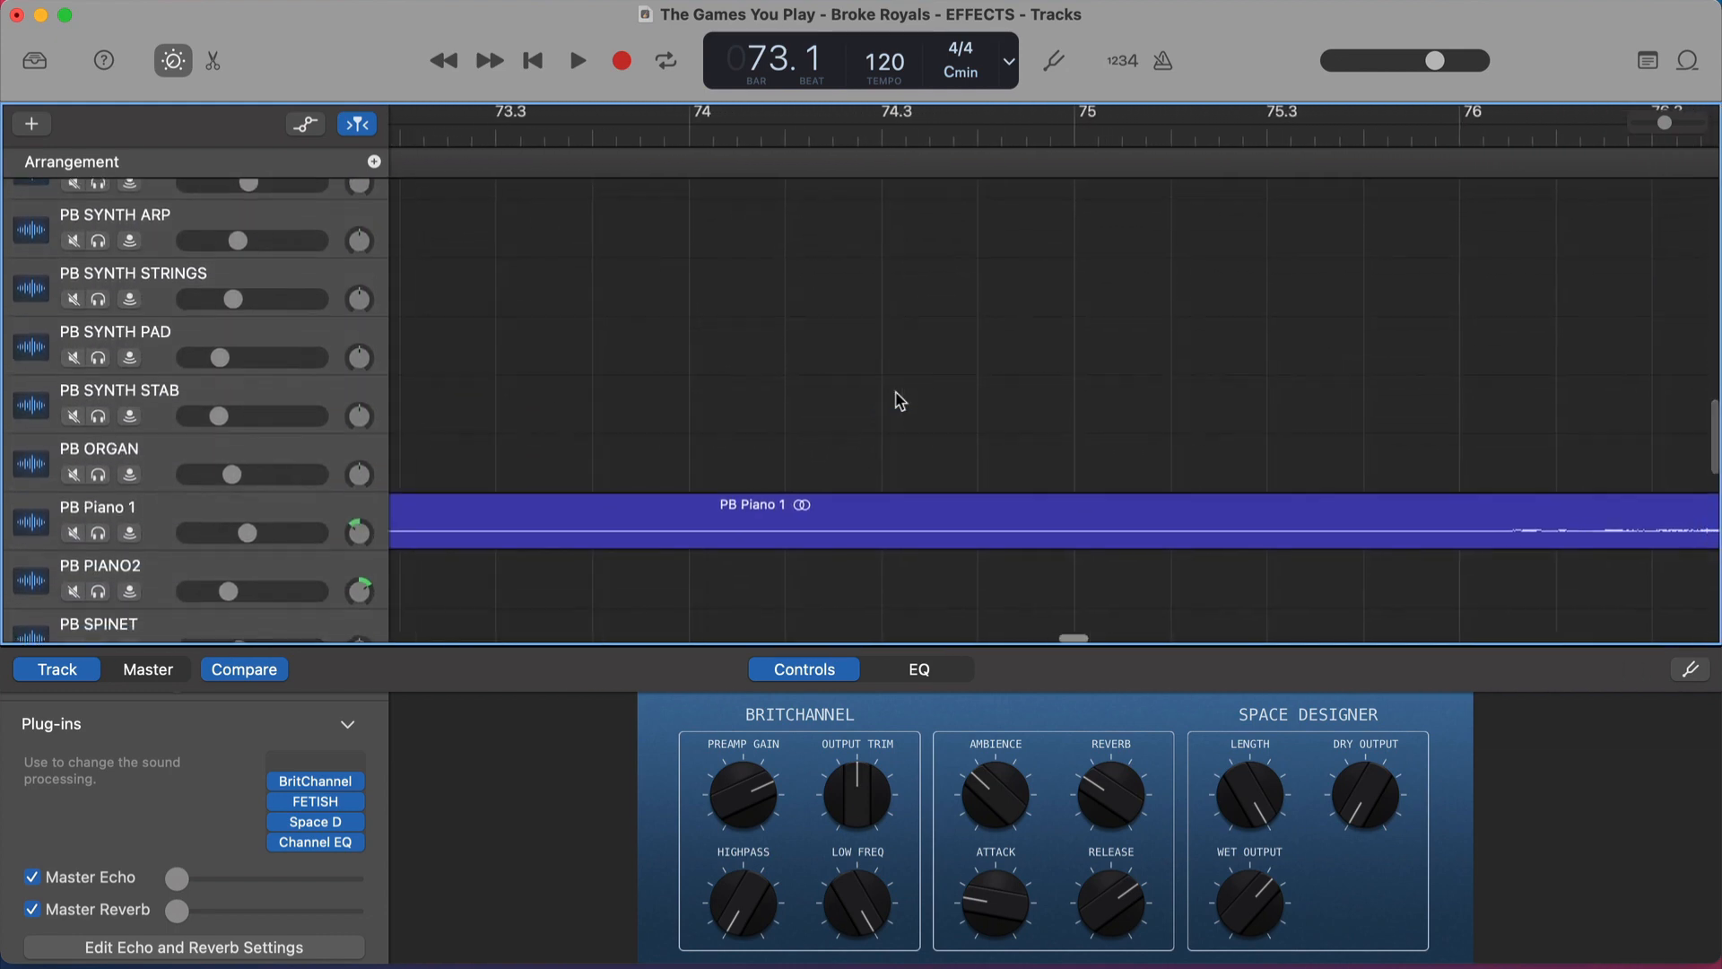
click(1182, 136)
scroll(1192, 389, right, 5)
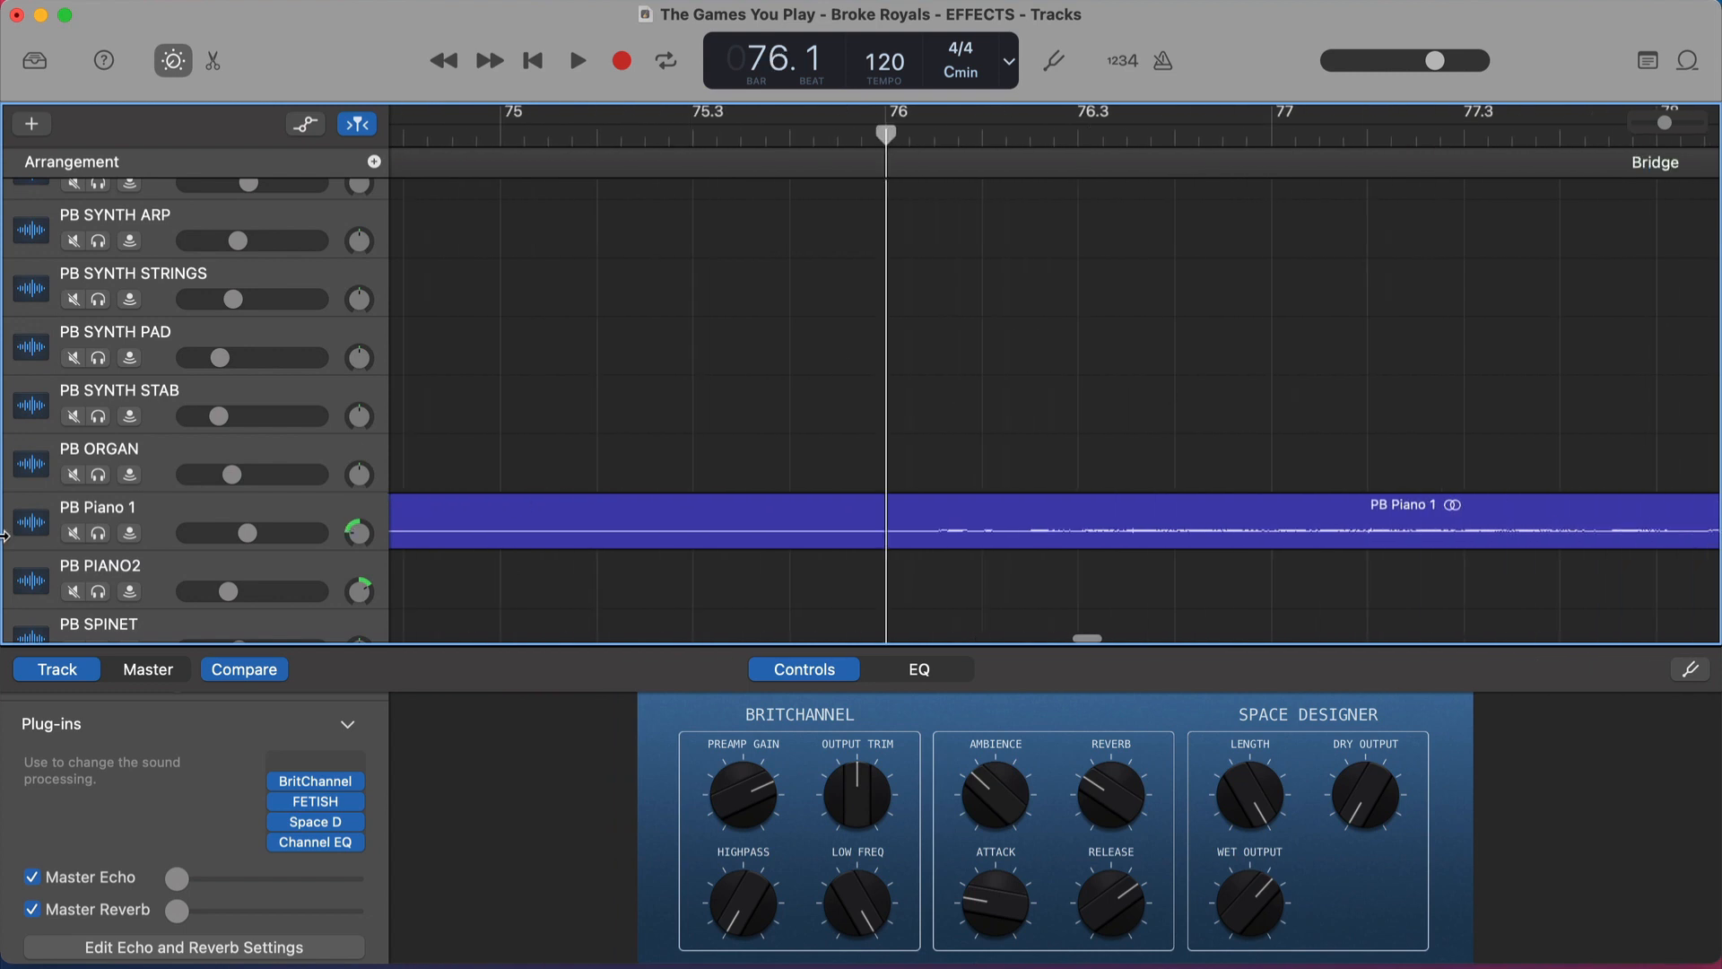
click(98, 533)
key(space)
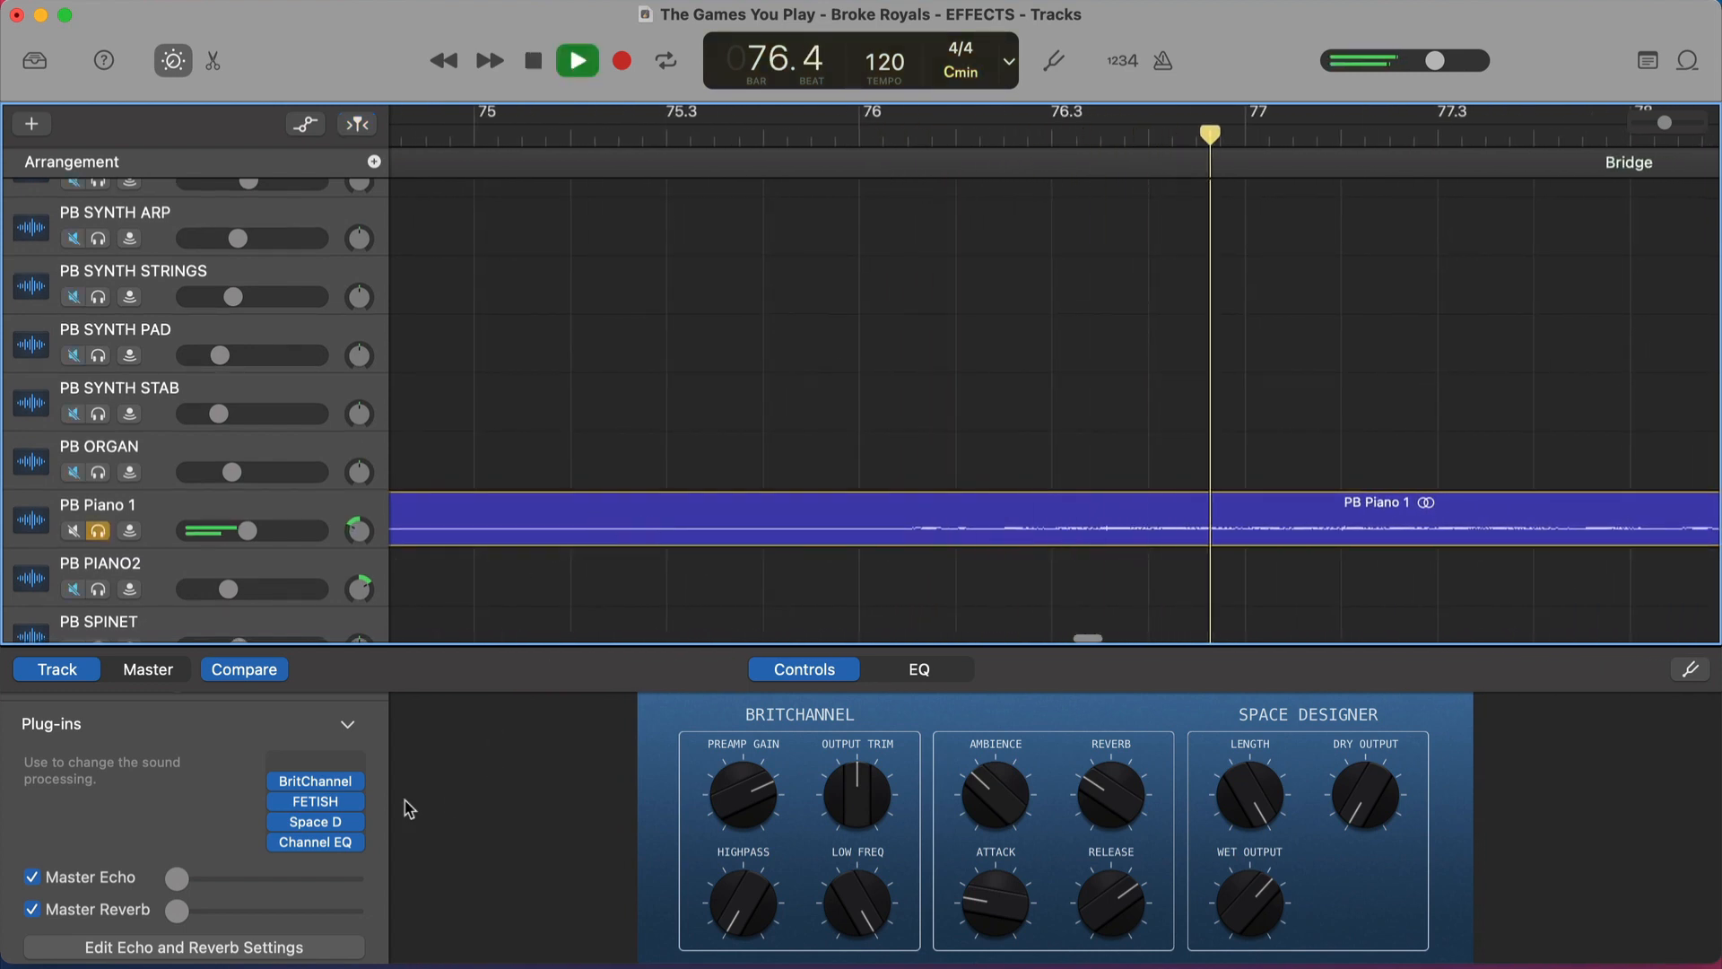
Select the PB Piano 1 region to show its plug-ins, zoom the timeline out and stop playback
click(442, 495)
scroll(443, 493, down, 1)
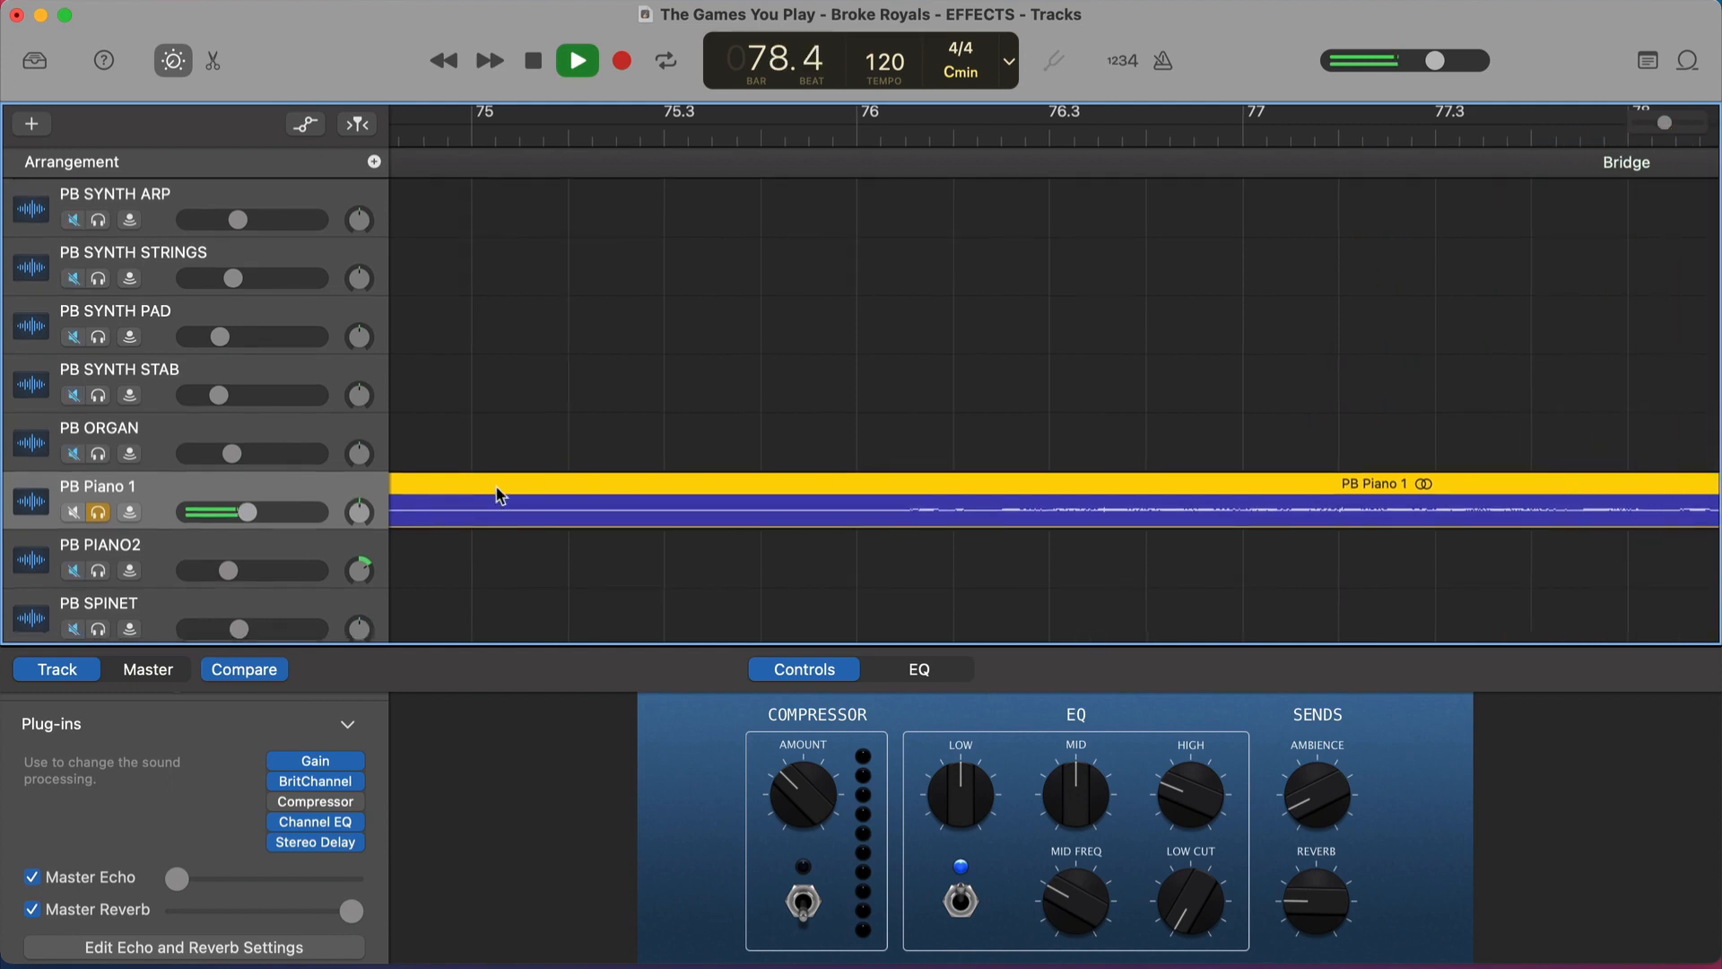
scroll(497, 506, down, 2)
scroll(495, 505, down, 4)
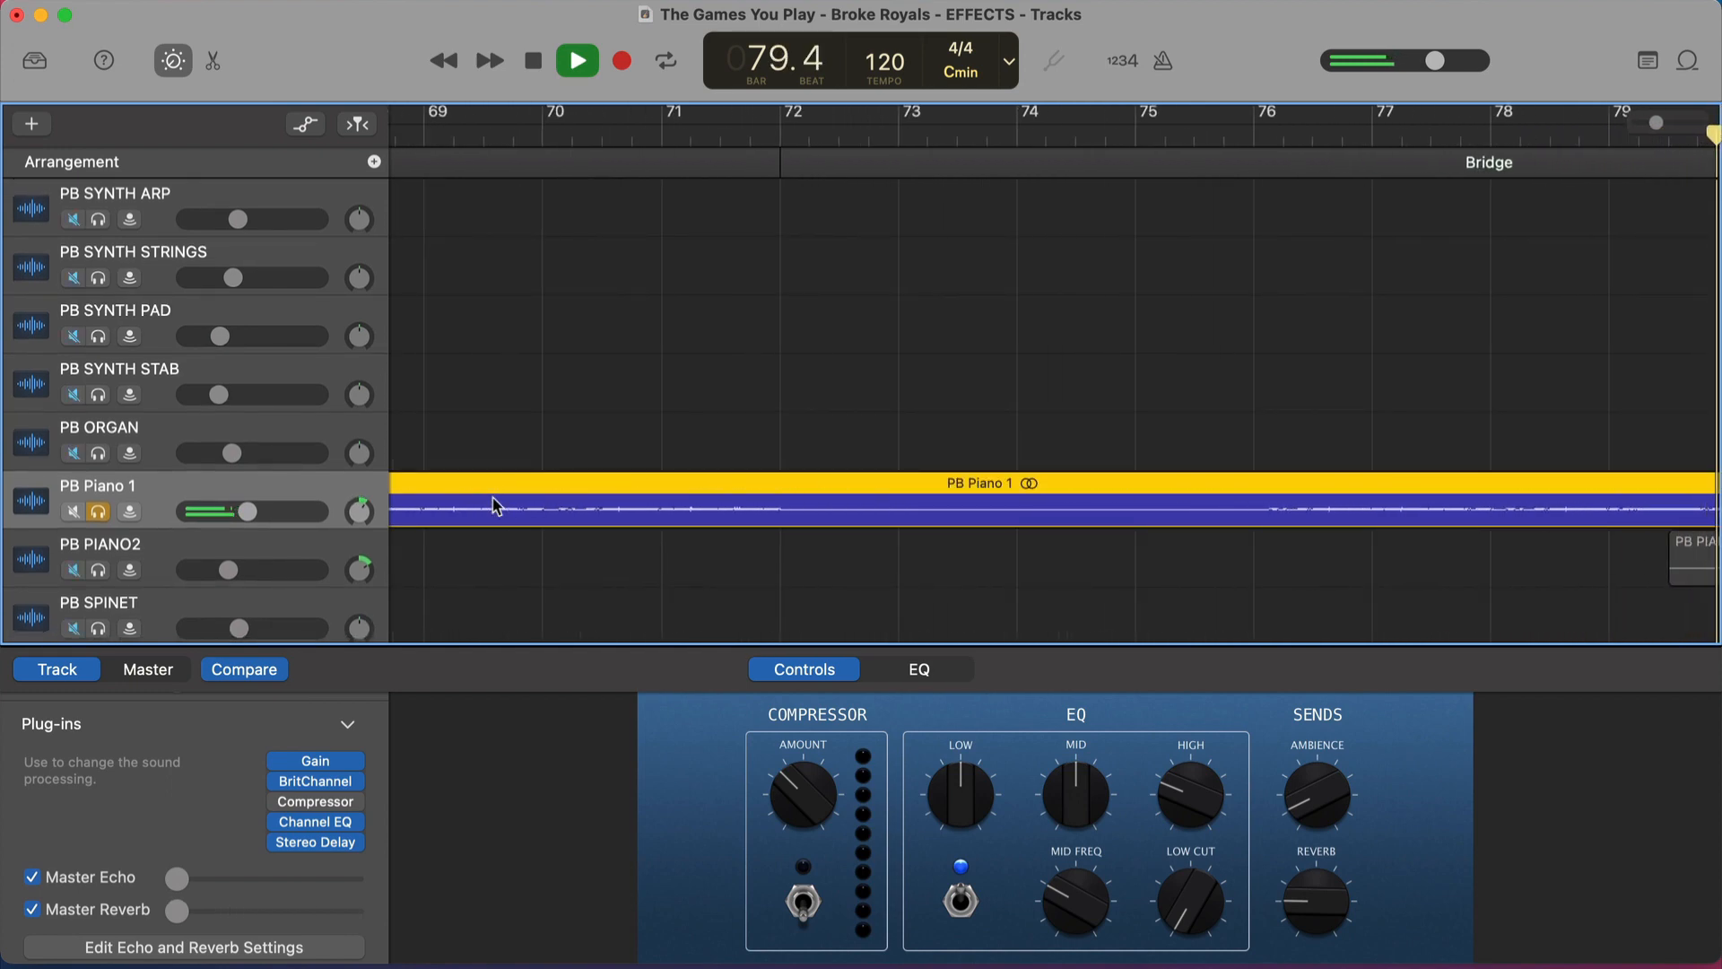
key(space)
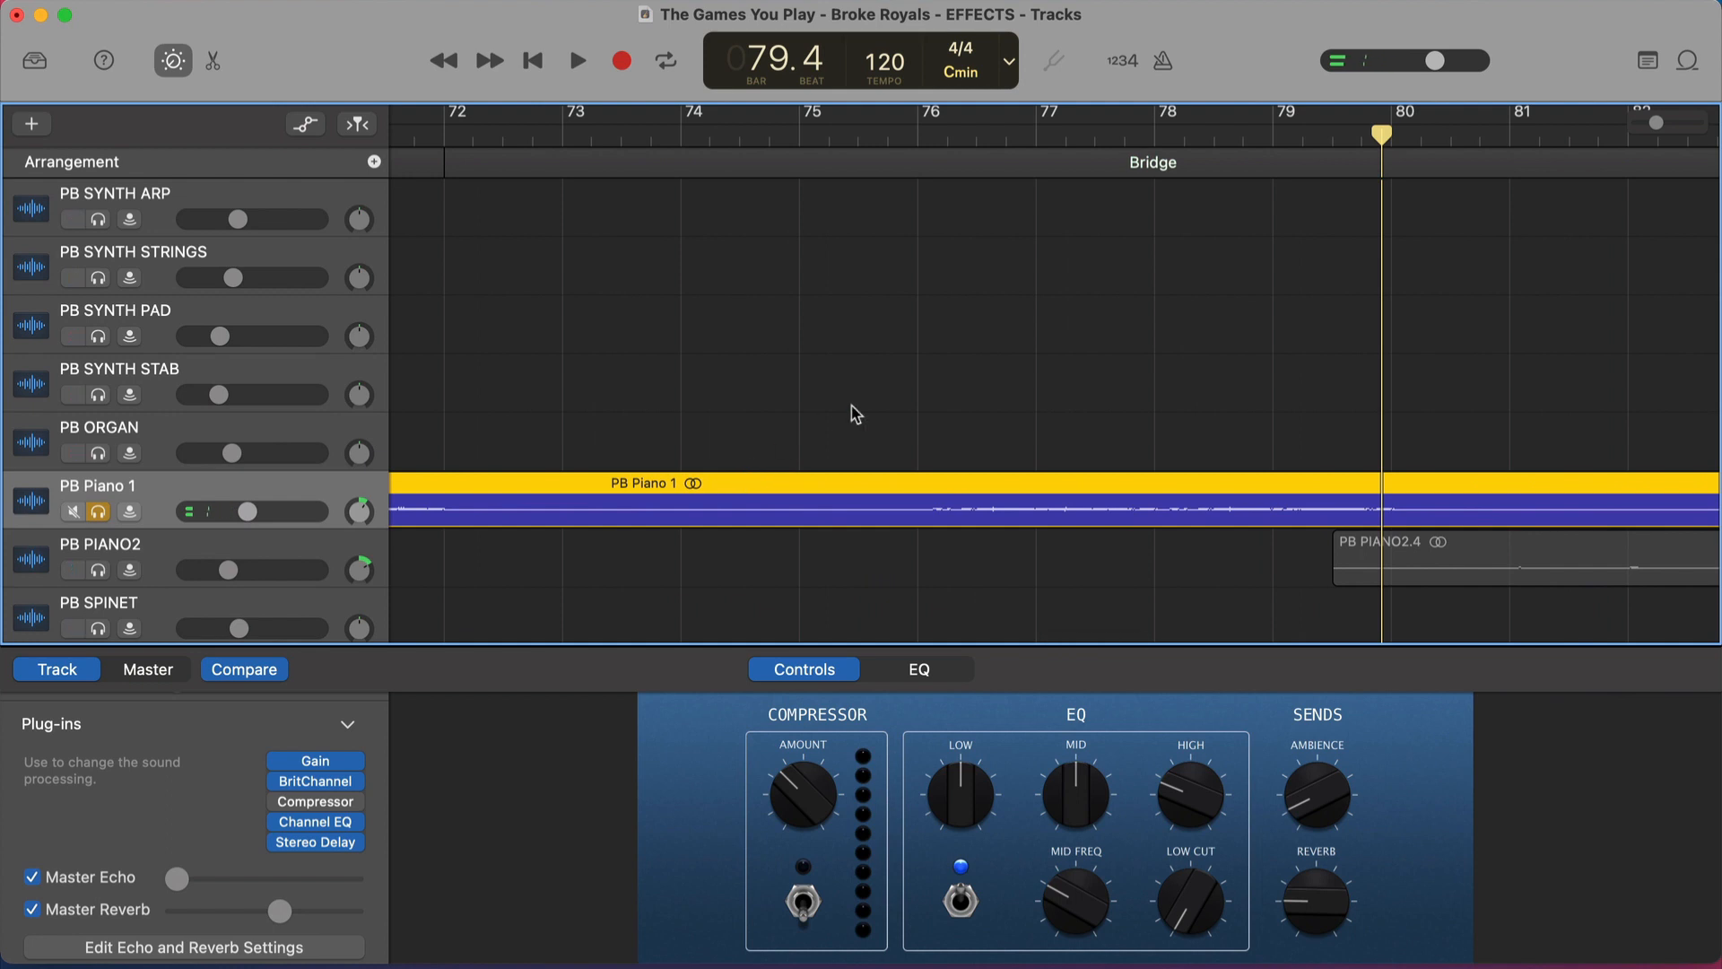
Replay from bar 76 with PB Piano 1 unsoloed and stop at bar 80
click(849, 128)
key(space)
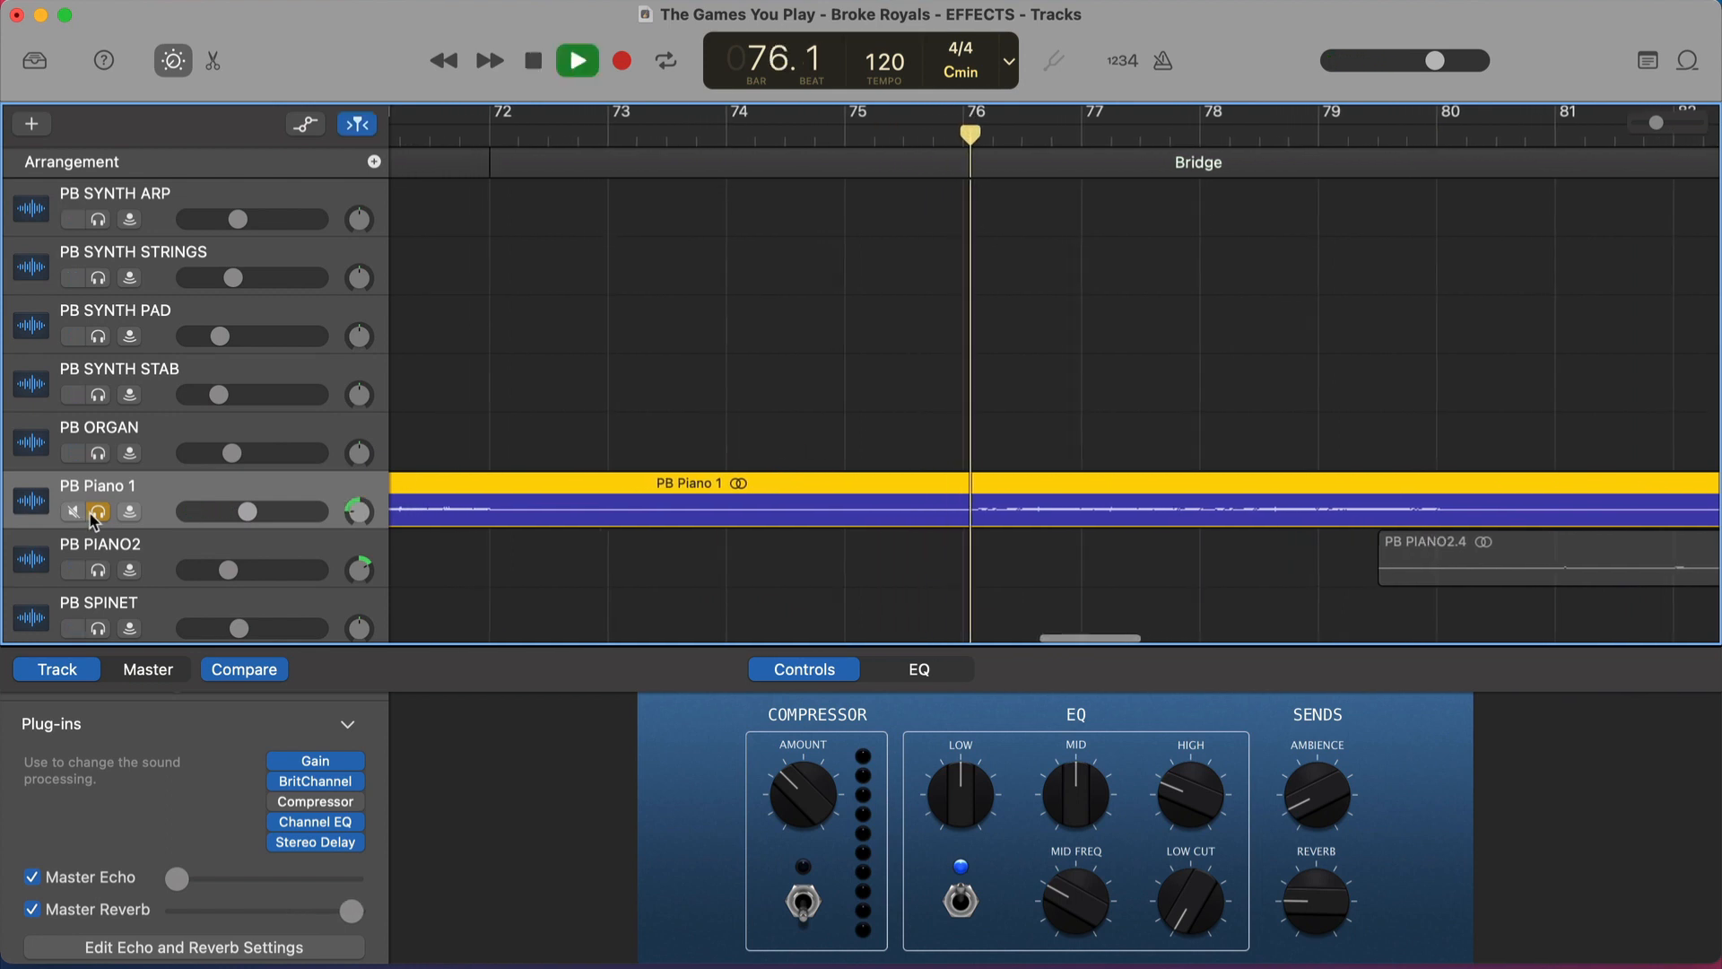
click(96, 513)
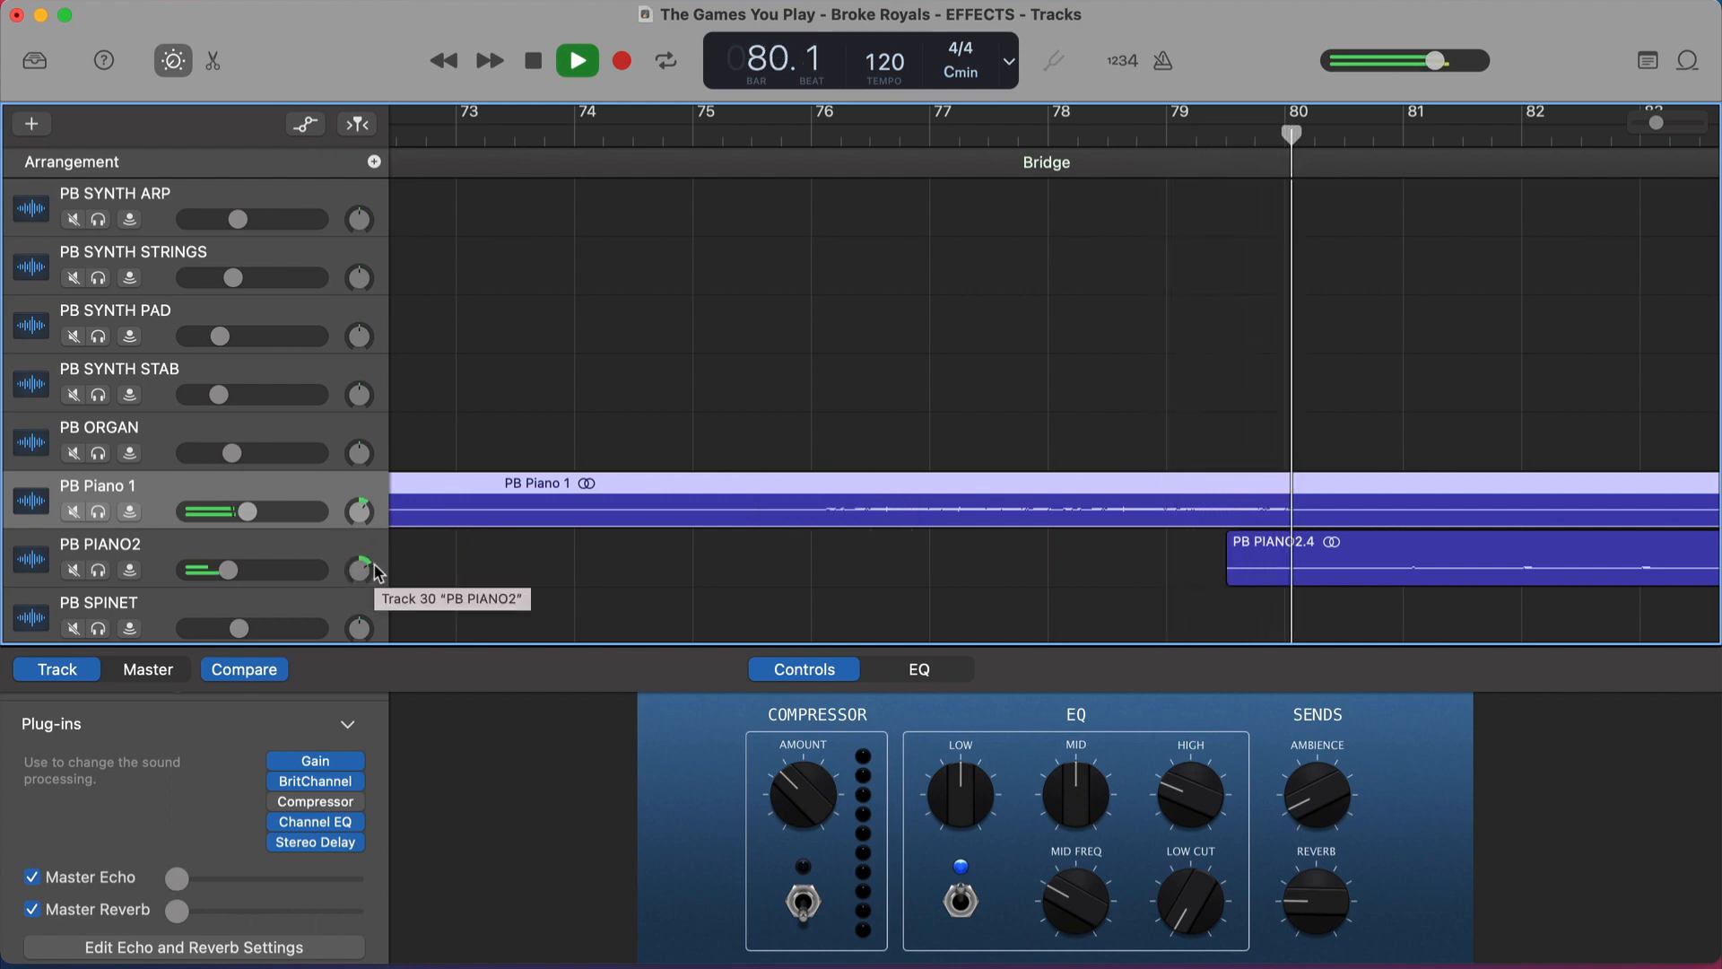
key(space)
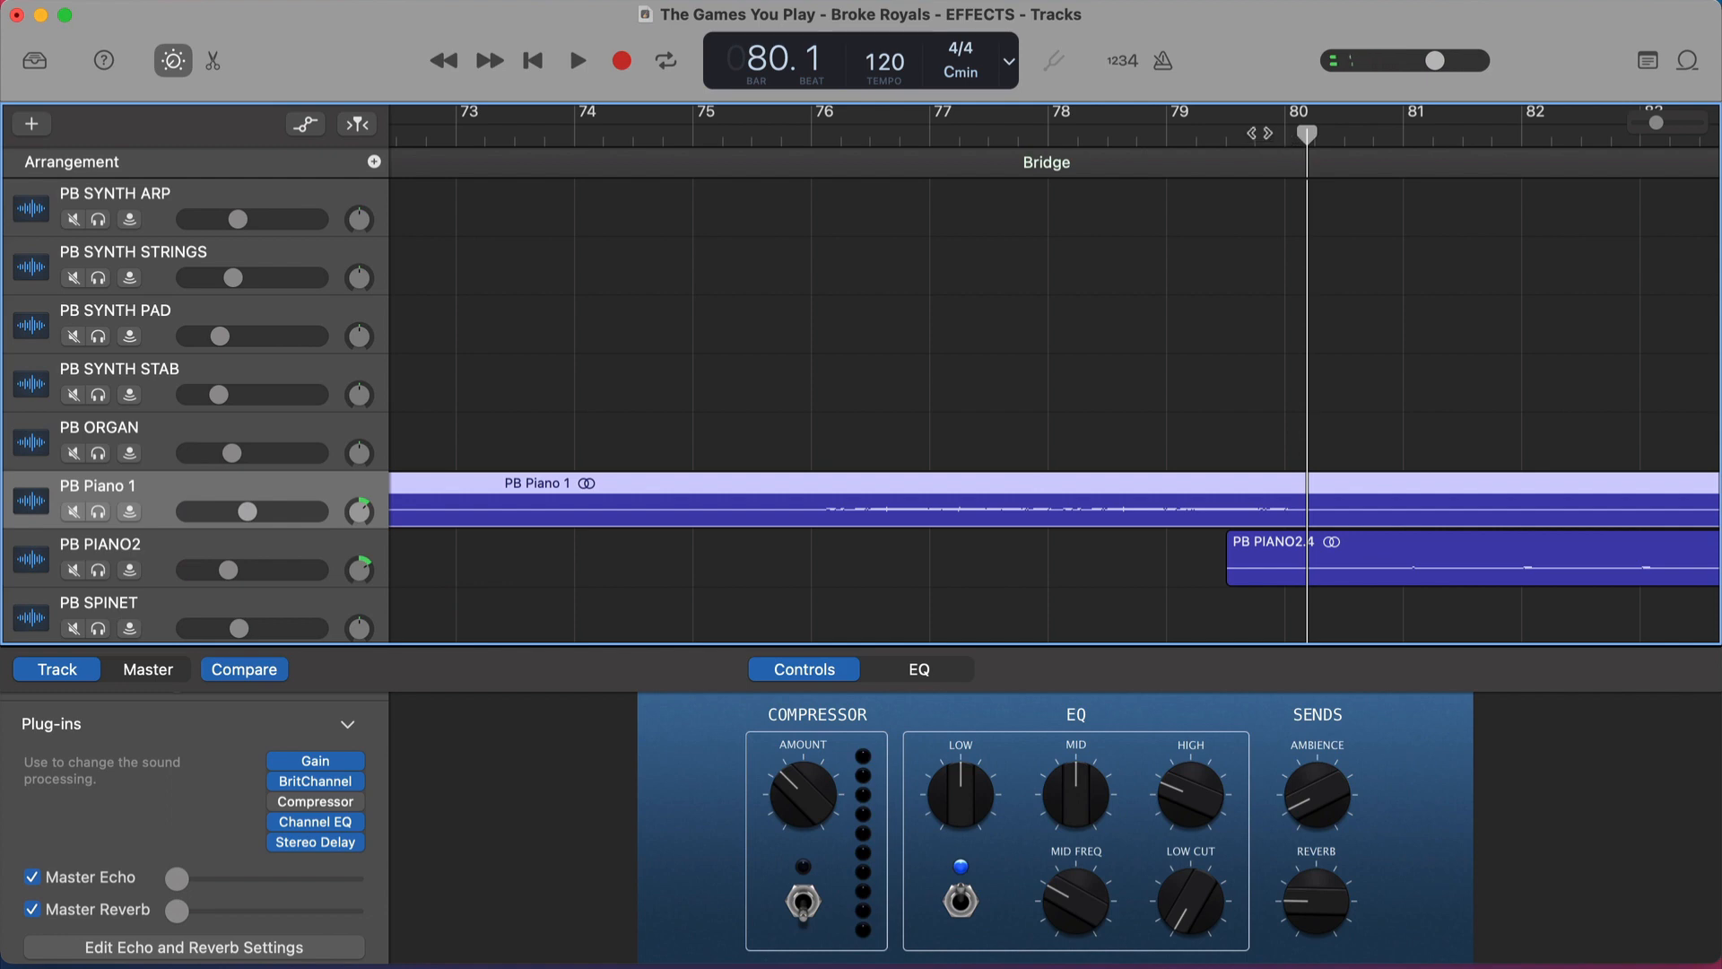
Show track automation and open PB Piano 1's Stereo Delay settings, placing the window away from the automation curve
key(a)
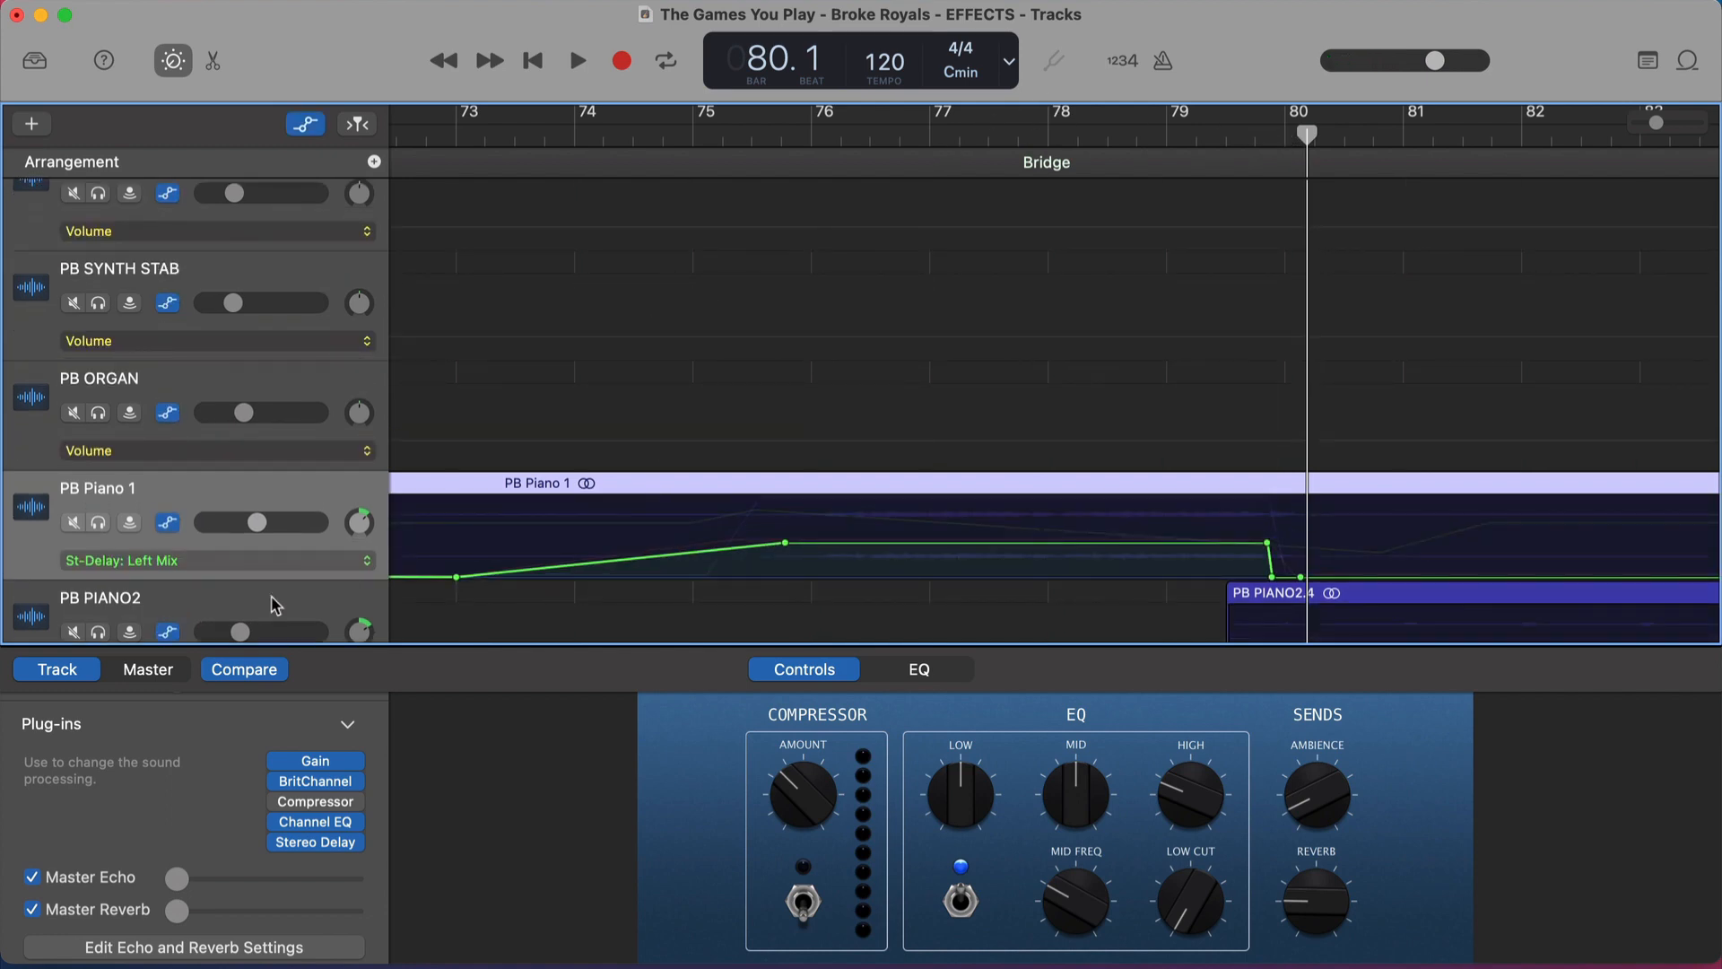
click(316, 841)
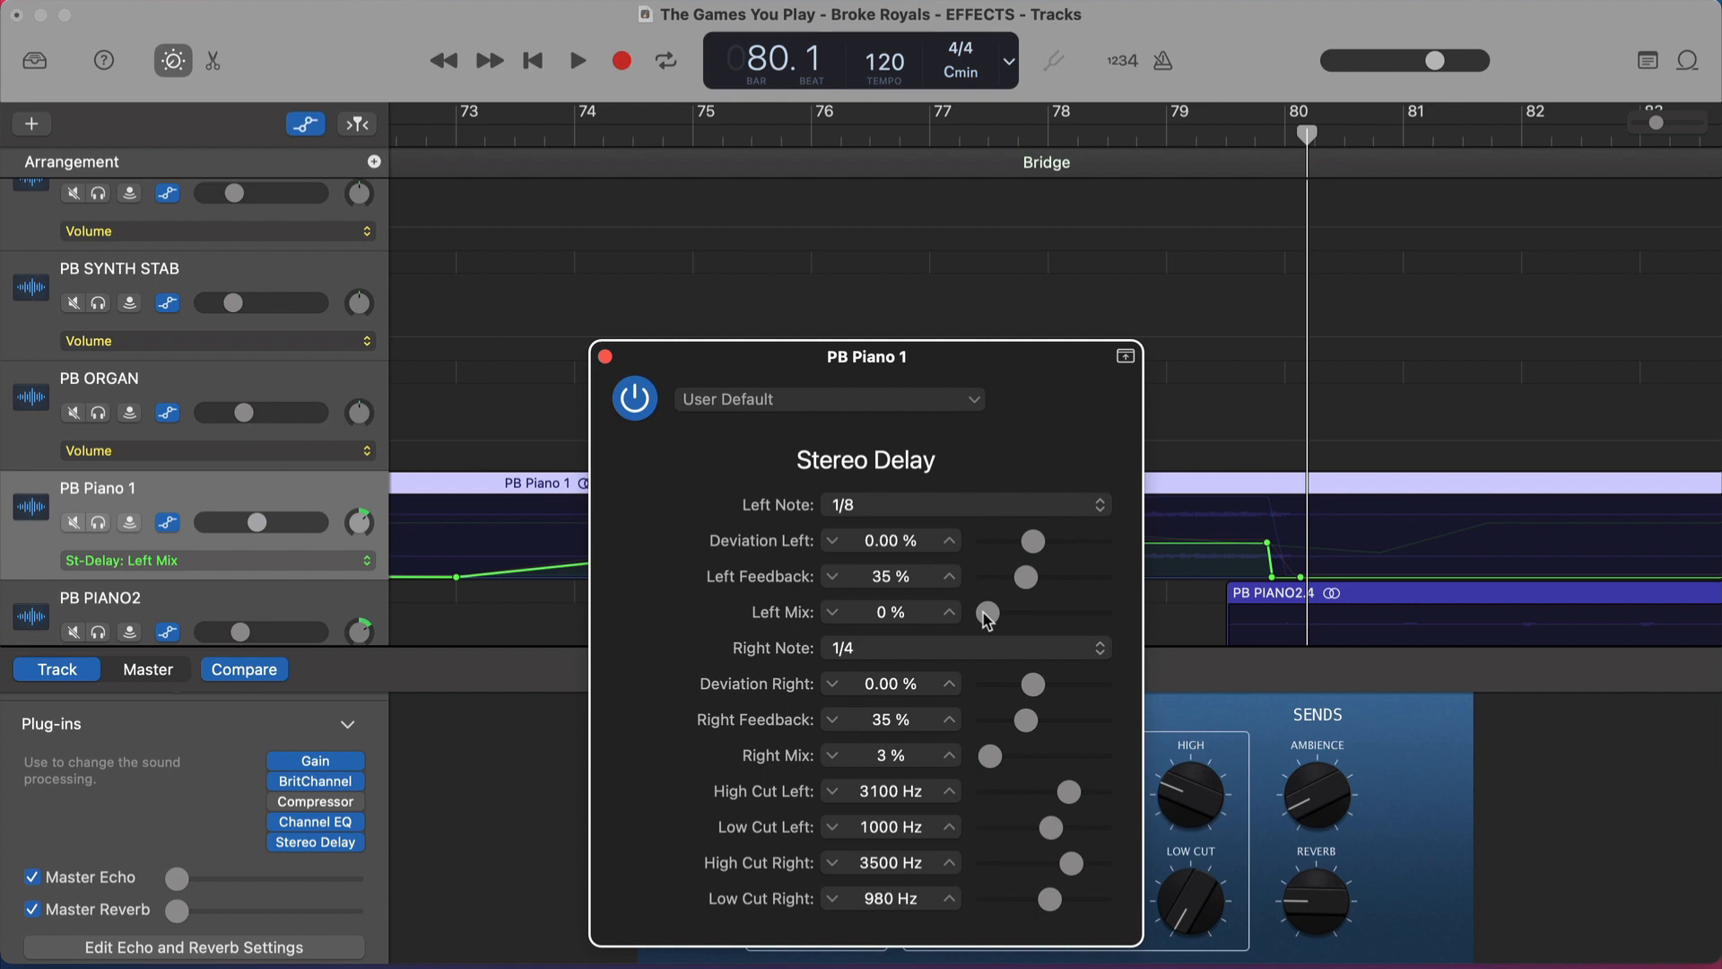
drag(1012, 383, 668, 266)
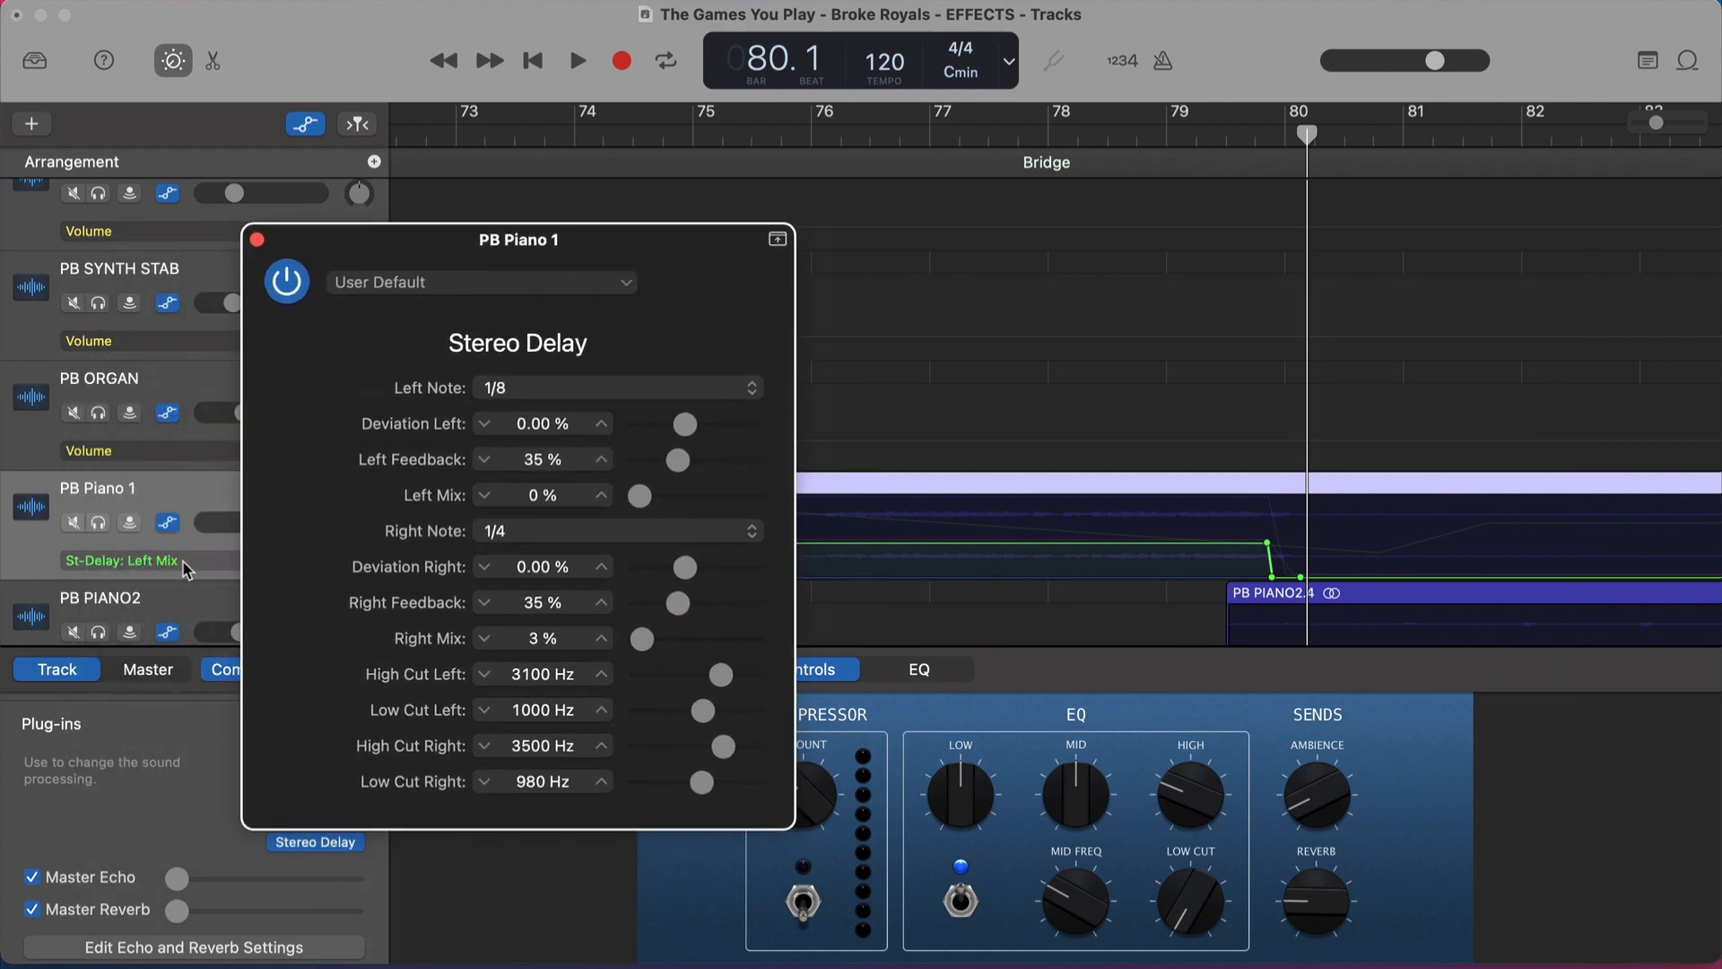
Display the St-Delay: Right Mix automation on PB Piano 1, keeping the delay window clear of the curve
click(187, 568)
click(204, 589)
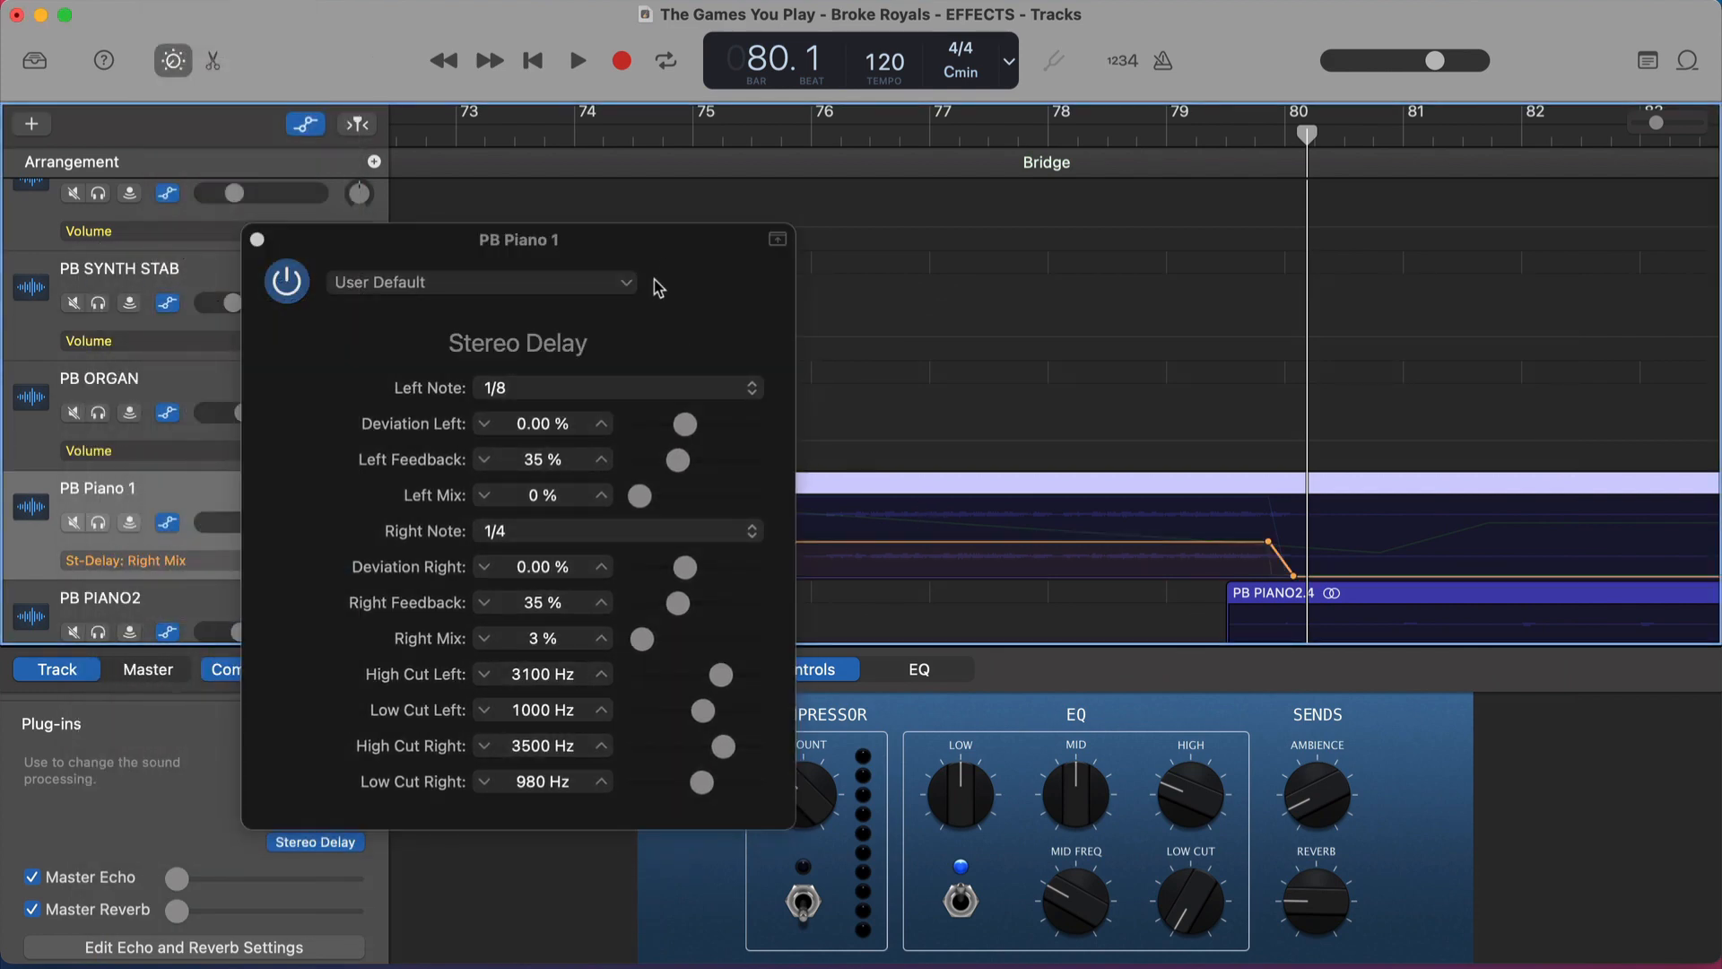
drag(658, 287, 533, 286)
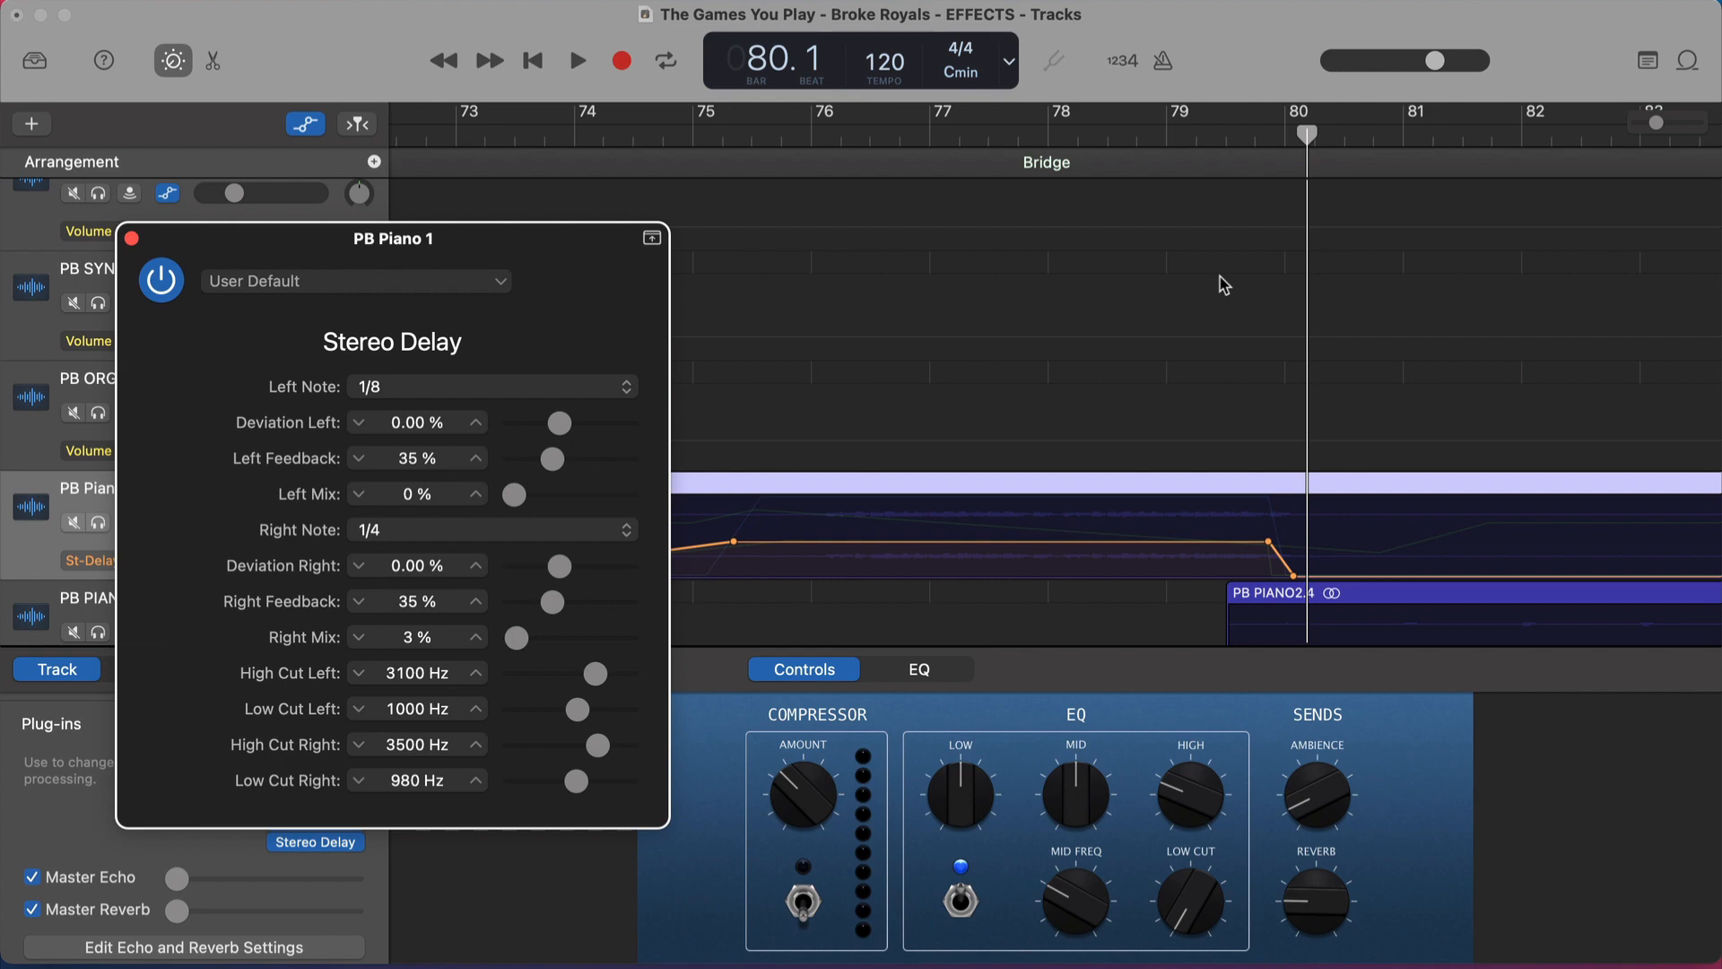
Play the soloed PB Piano 1 from bar 75 while watching its Stereo Delay mix values, then stop
scroll(1007, 277, left, 3)
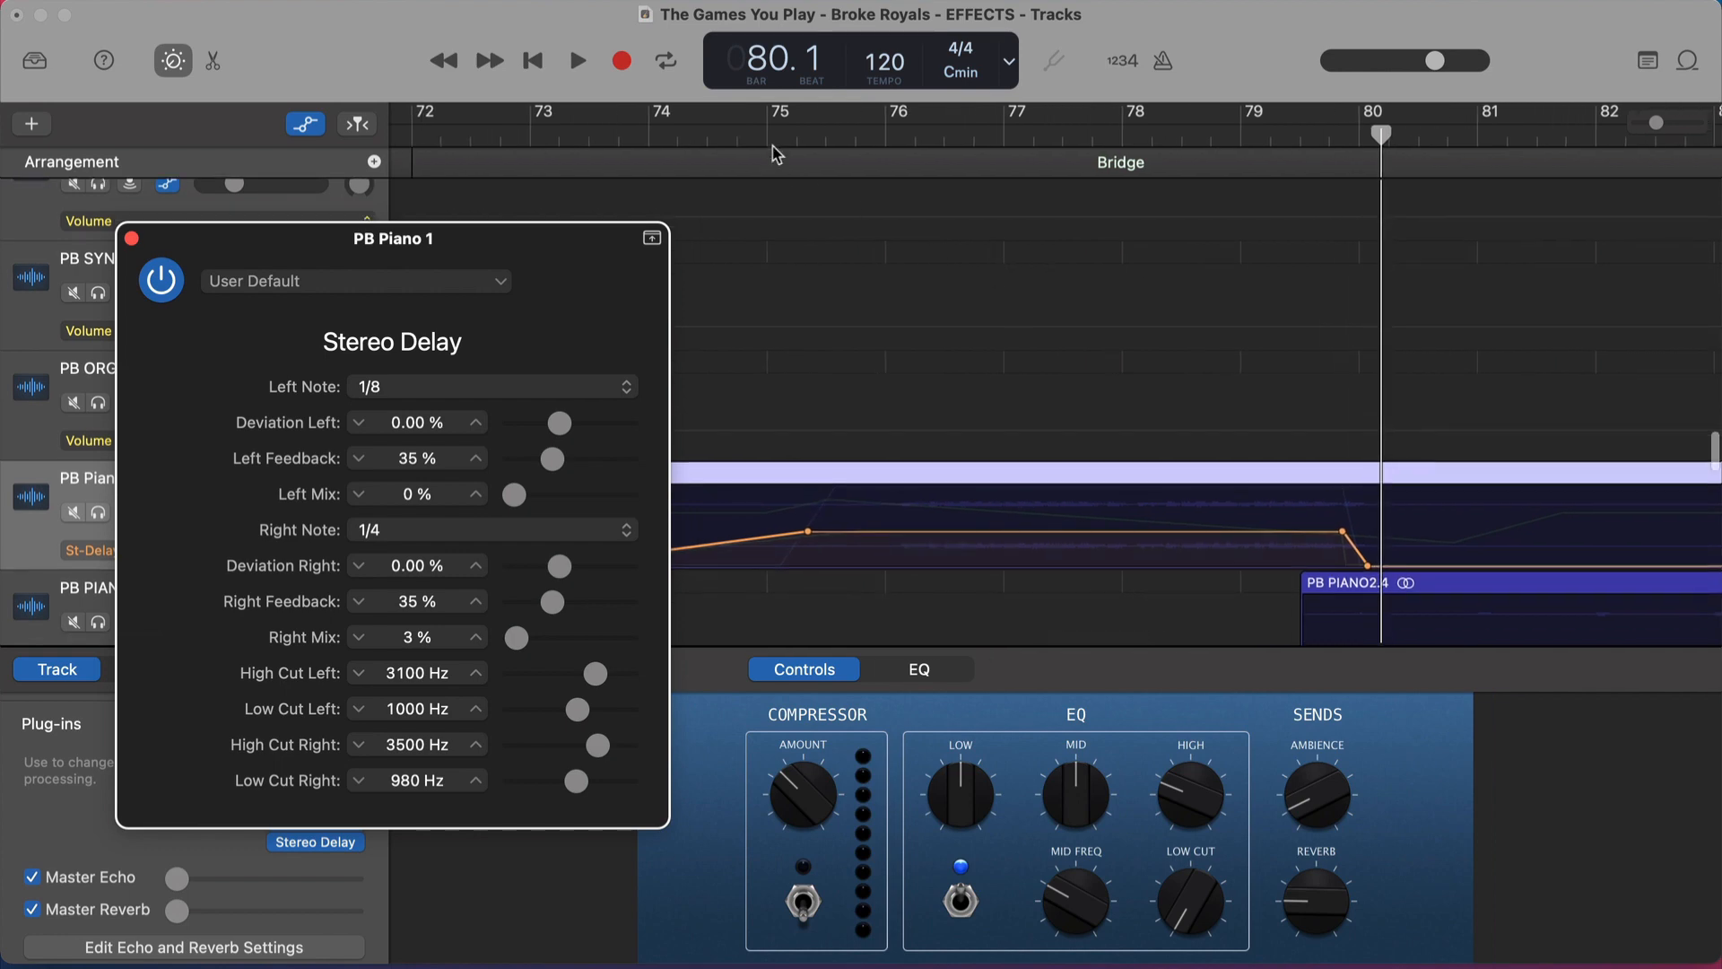
click(772, 135)
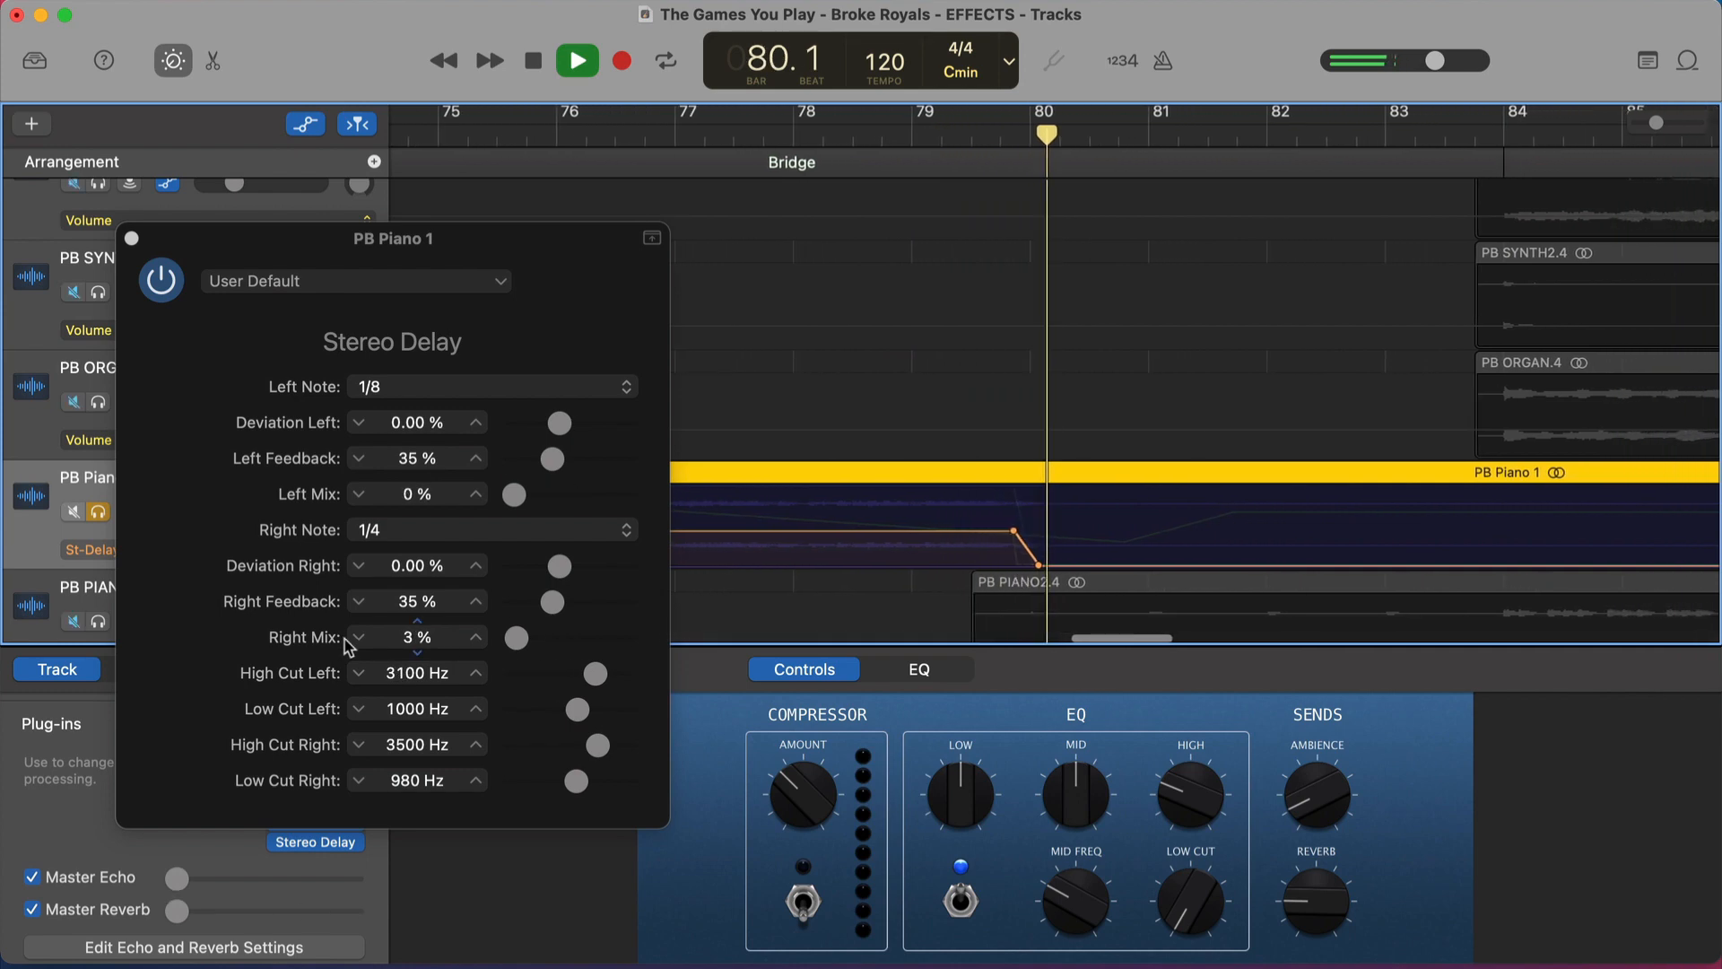
key(space)
Review the St-Delay parameters available for automation on PB Piano 1, then hide the track automation
click(166, 544)
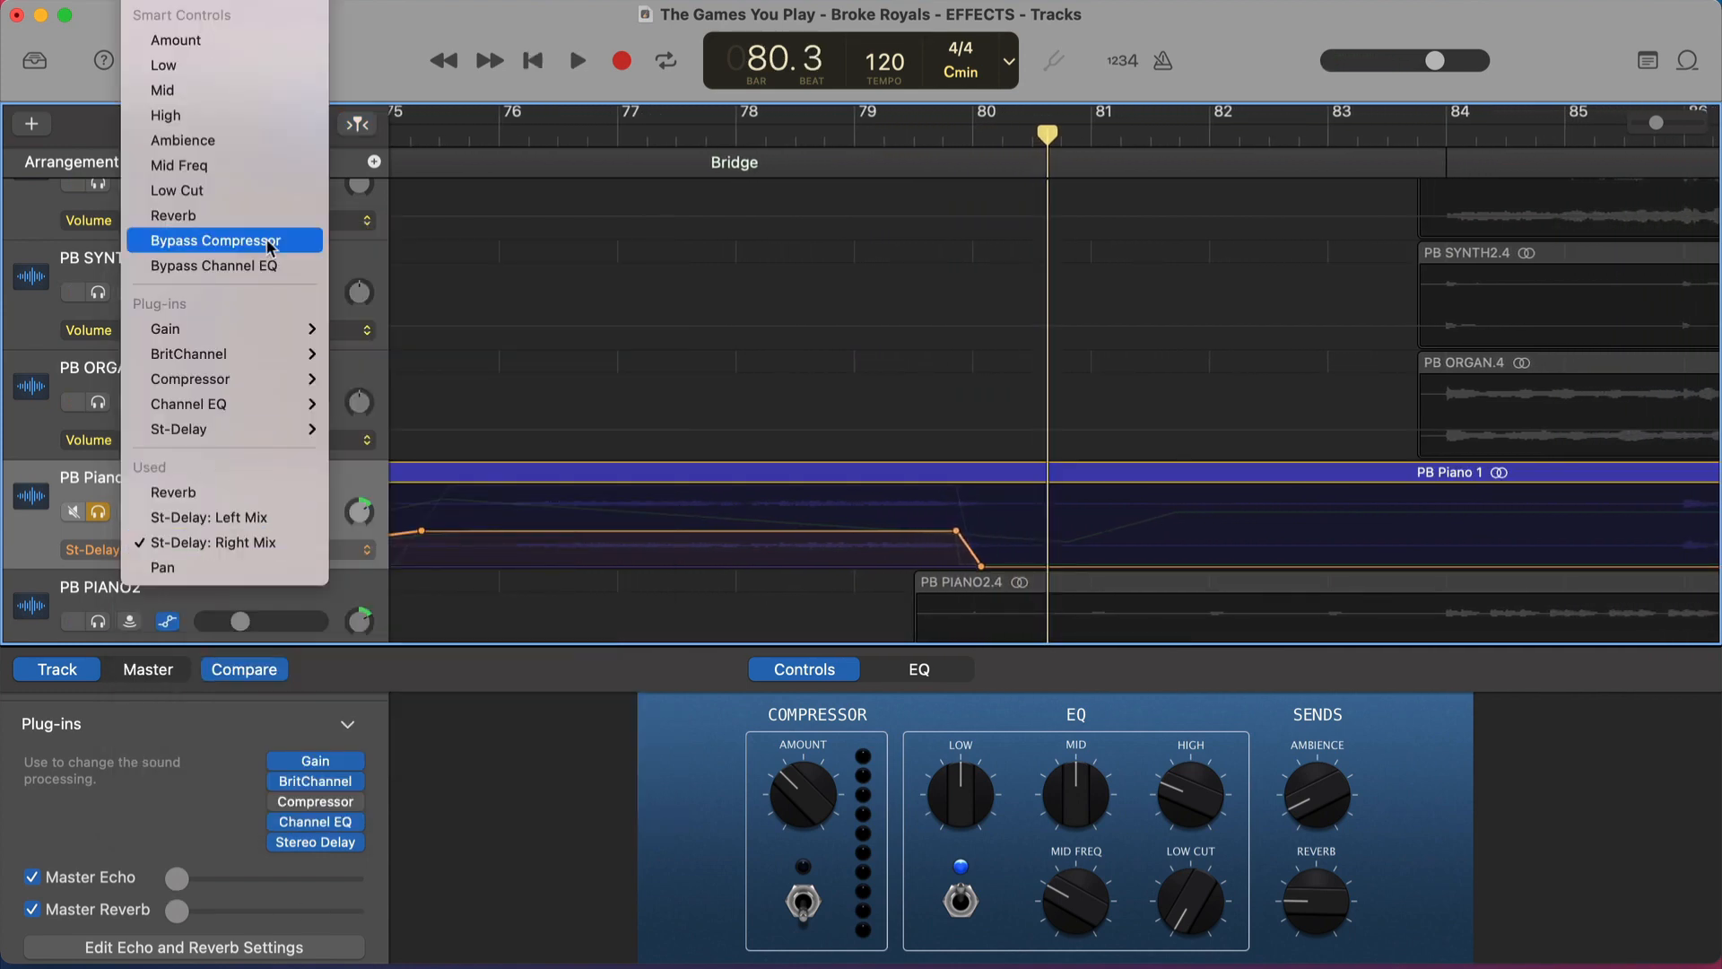
mouse_move(269, 429)
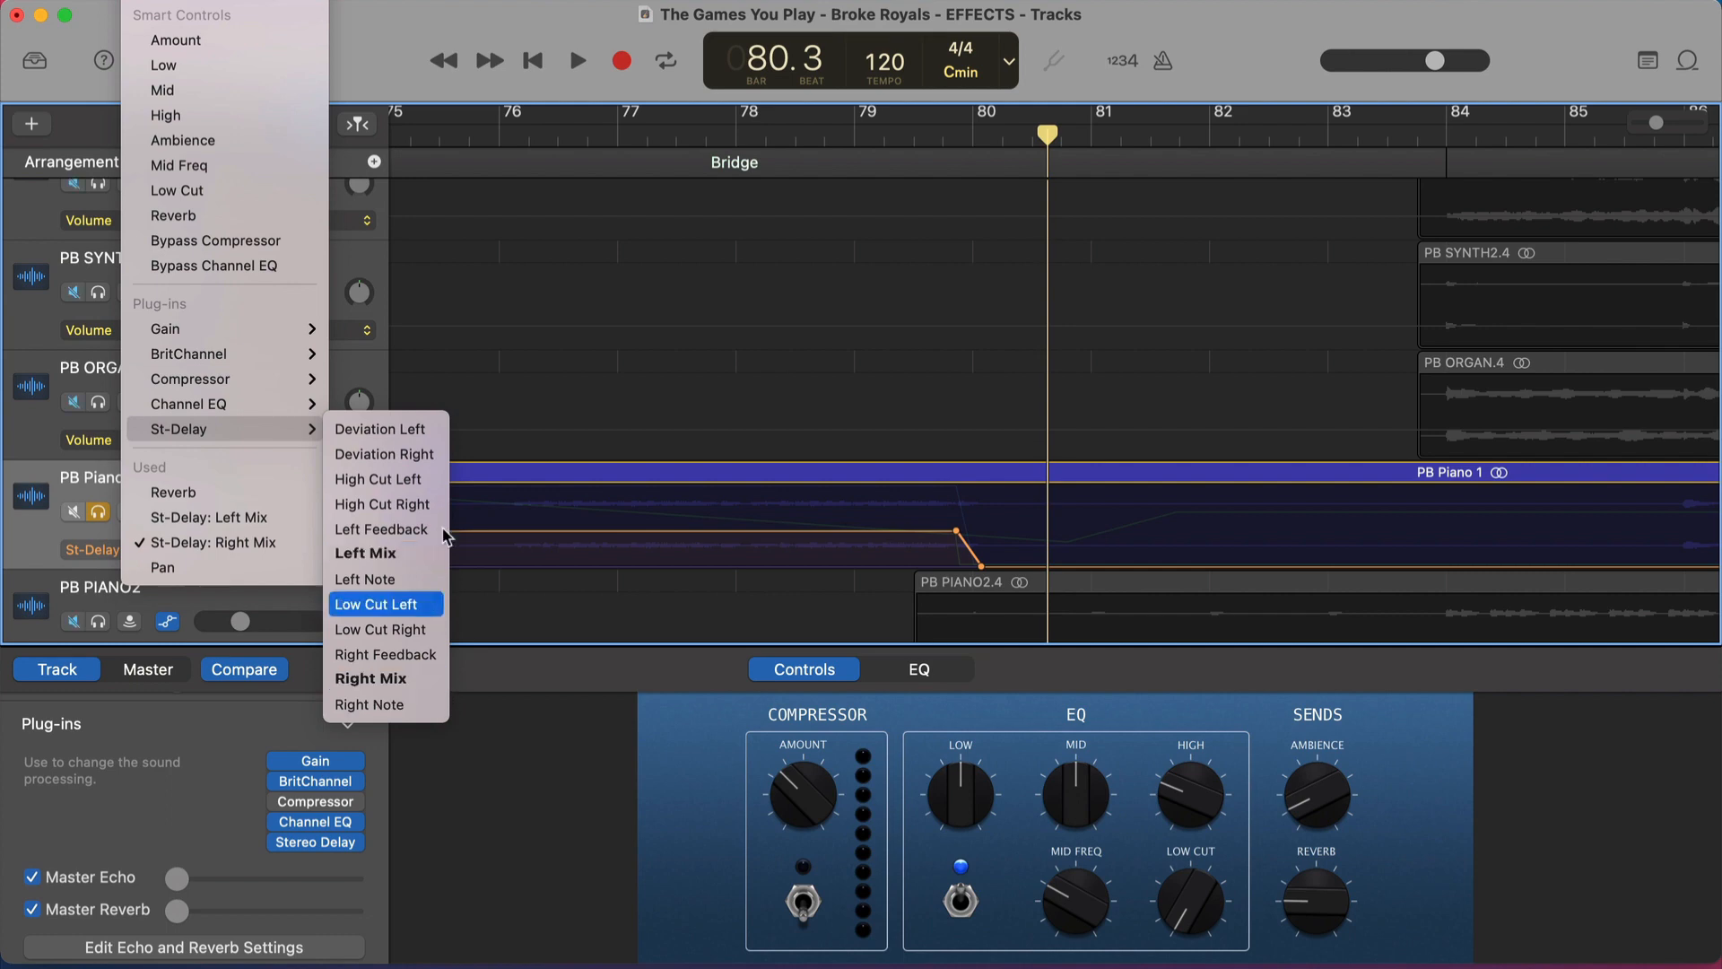
click(493, 410)
key(a)
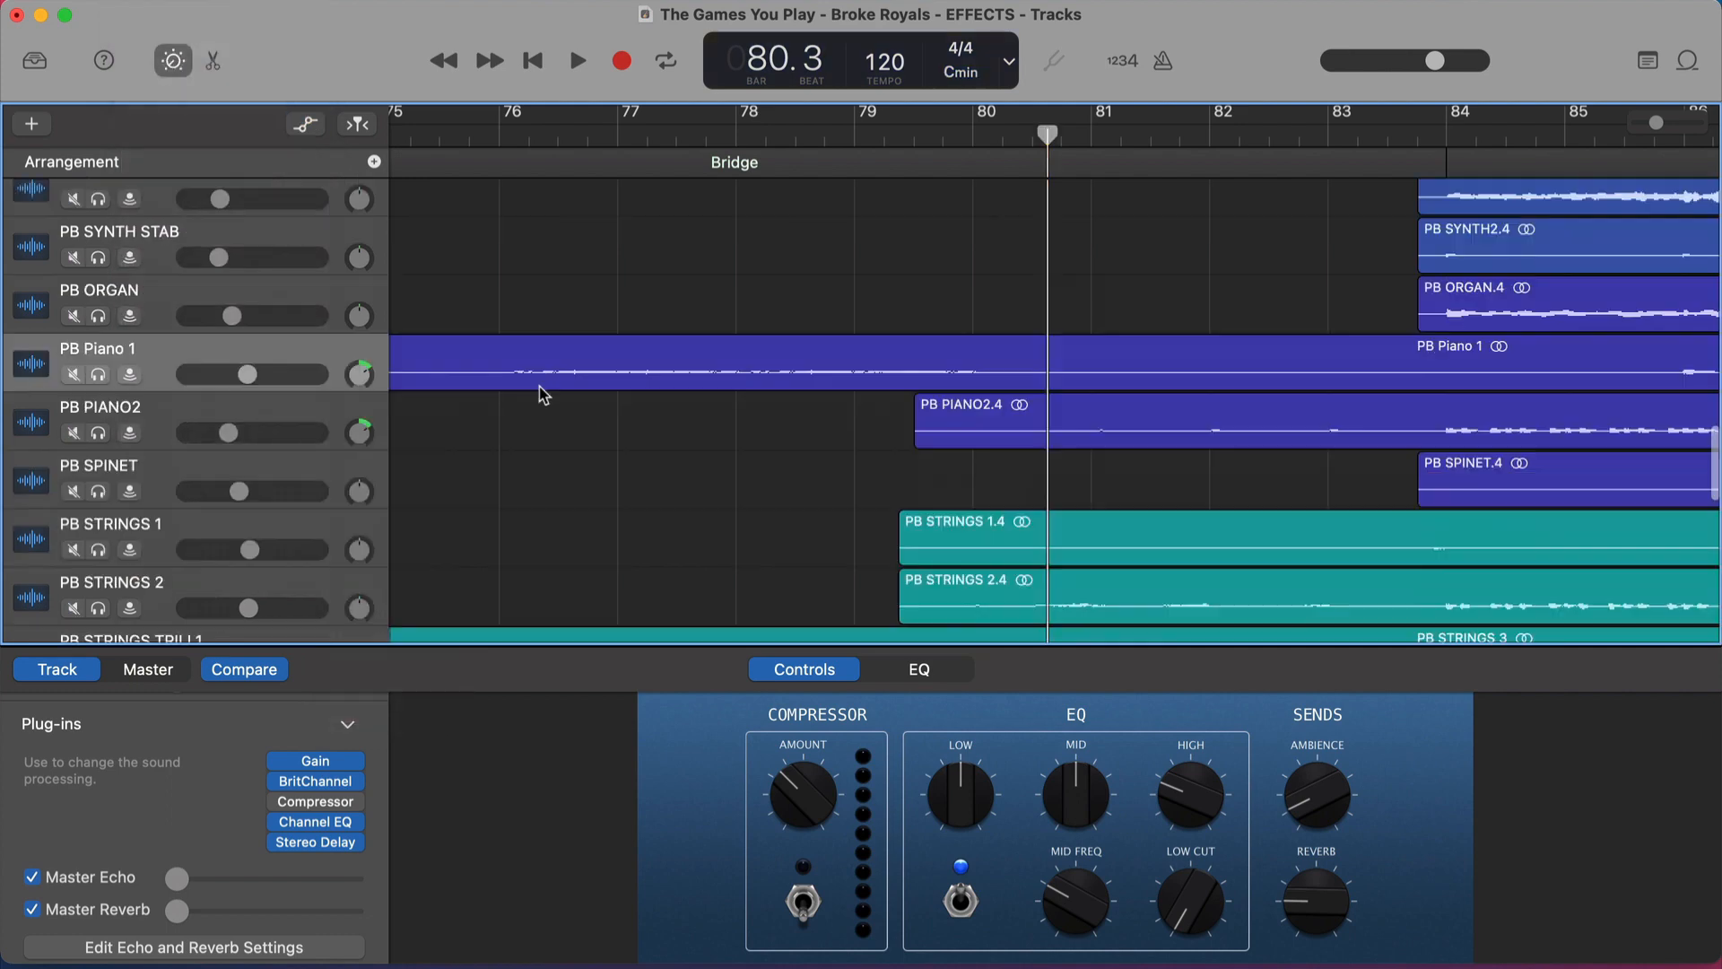
Locate the vocal tracks and frame the bridge section around the VOX LONG DELAY region
scroll(541, 392, down, 10)
key(super+Left)
key(super+Left)
key(super+Left)
scroll(541, 396, down, 1)
scroll(540, 389, up, 3)
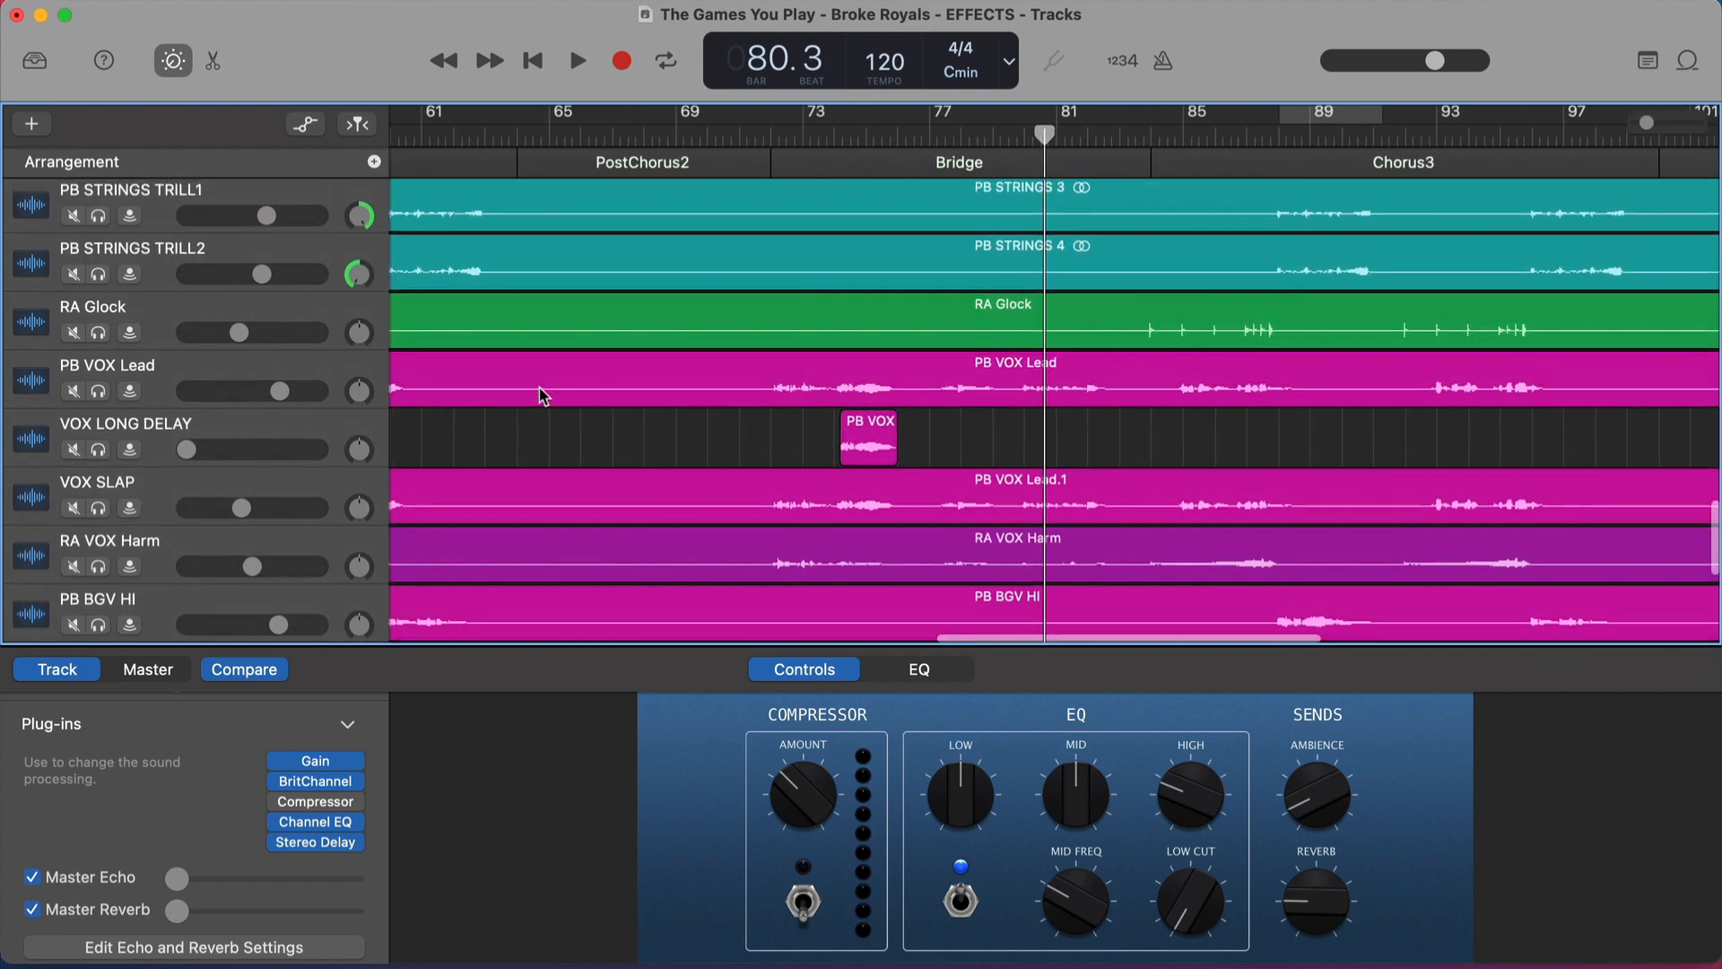
scroll(540, 388, down, 2)
scroll(540, 389, up, 1)
key(super+Right)
key(super+Right)
scroll(542, 394, left, 3)
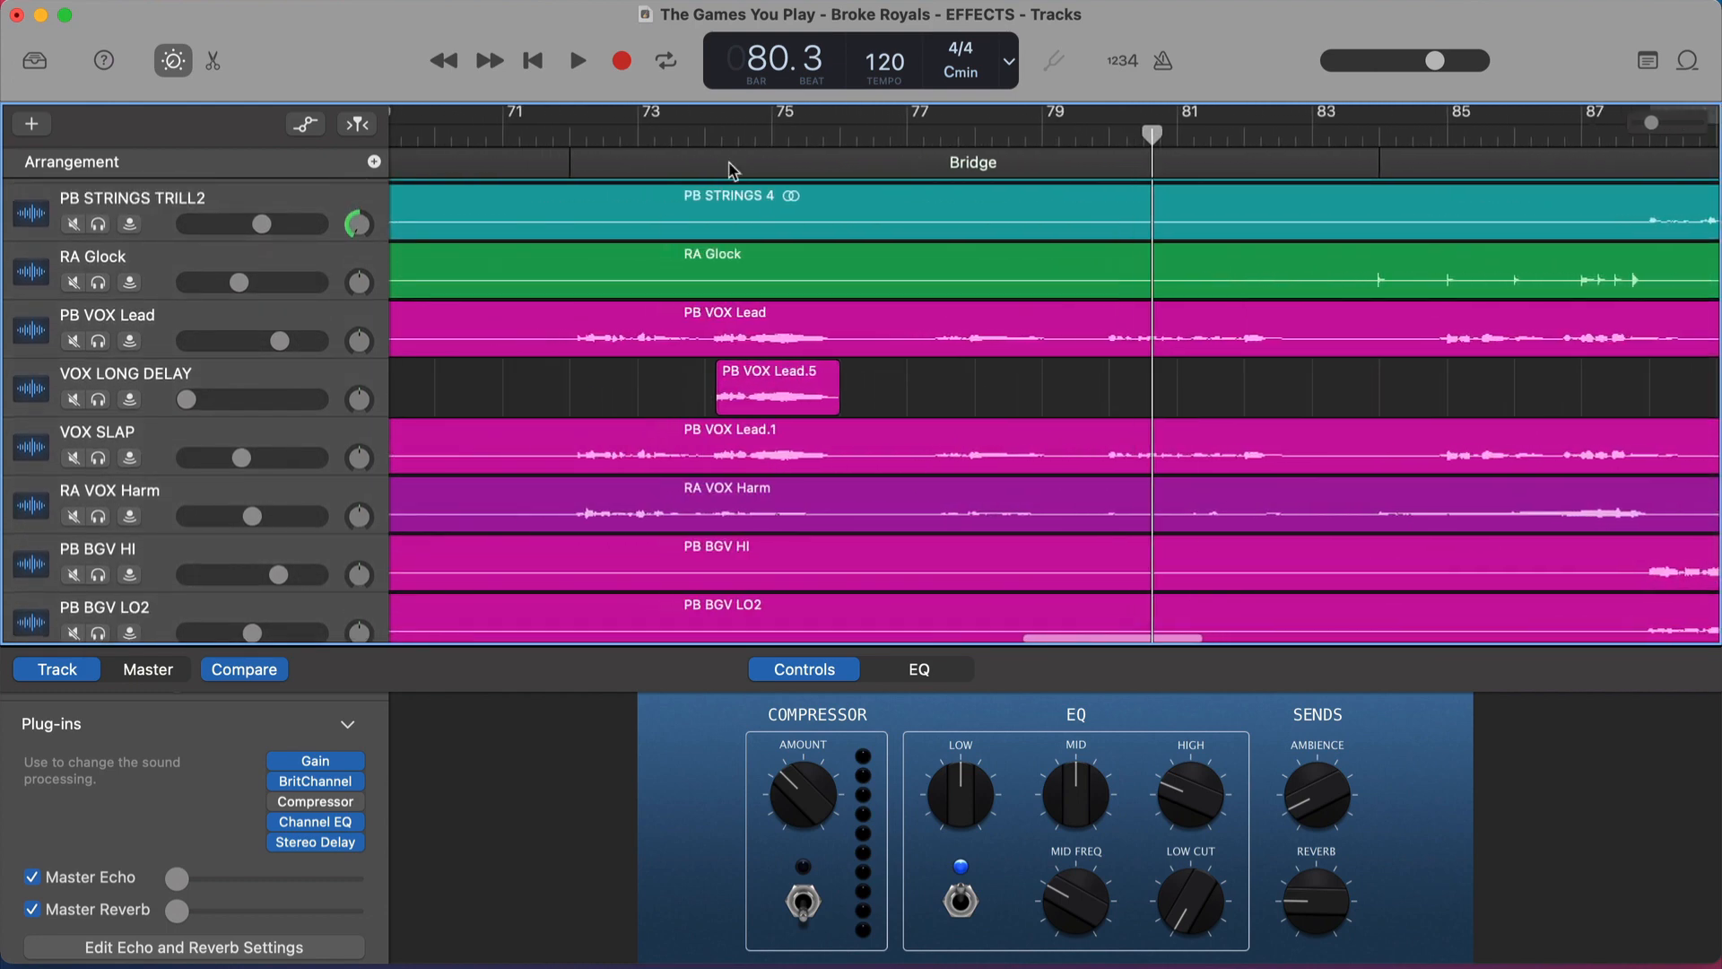
Select the VOX LONG DELAY track and play the full mix from bar 73.3
click(670, 137)
scroll(768, 312, right, 2)
key(space)
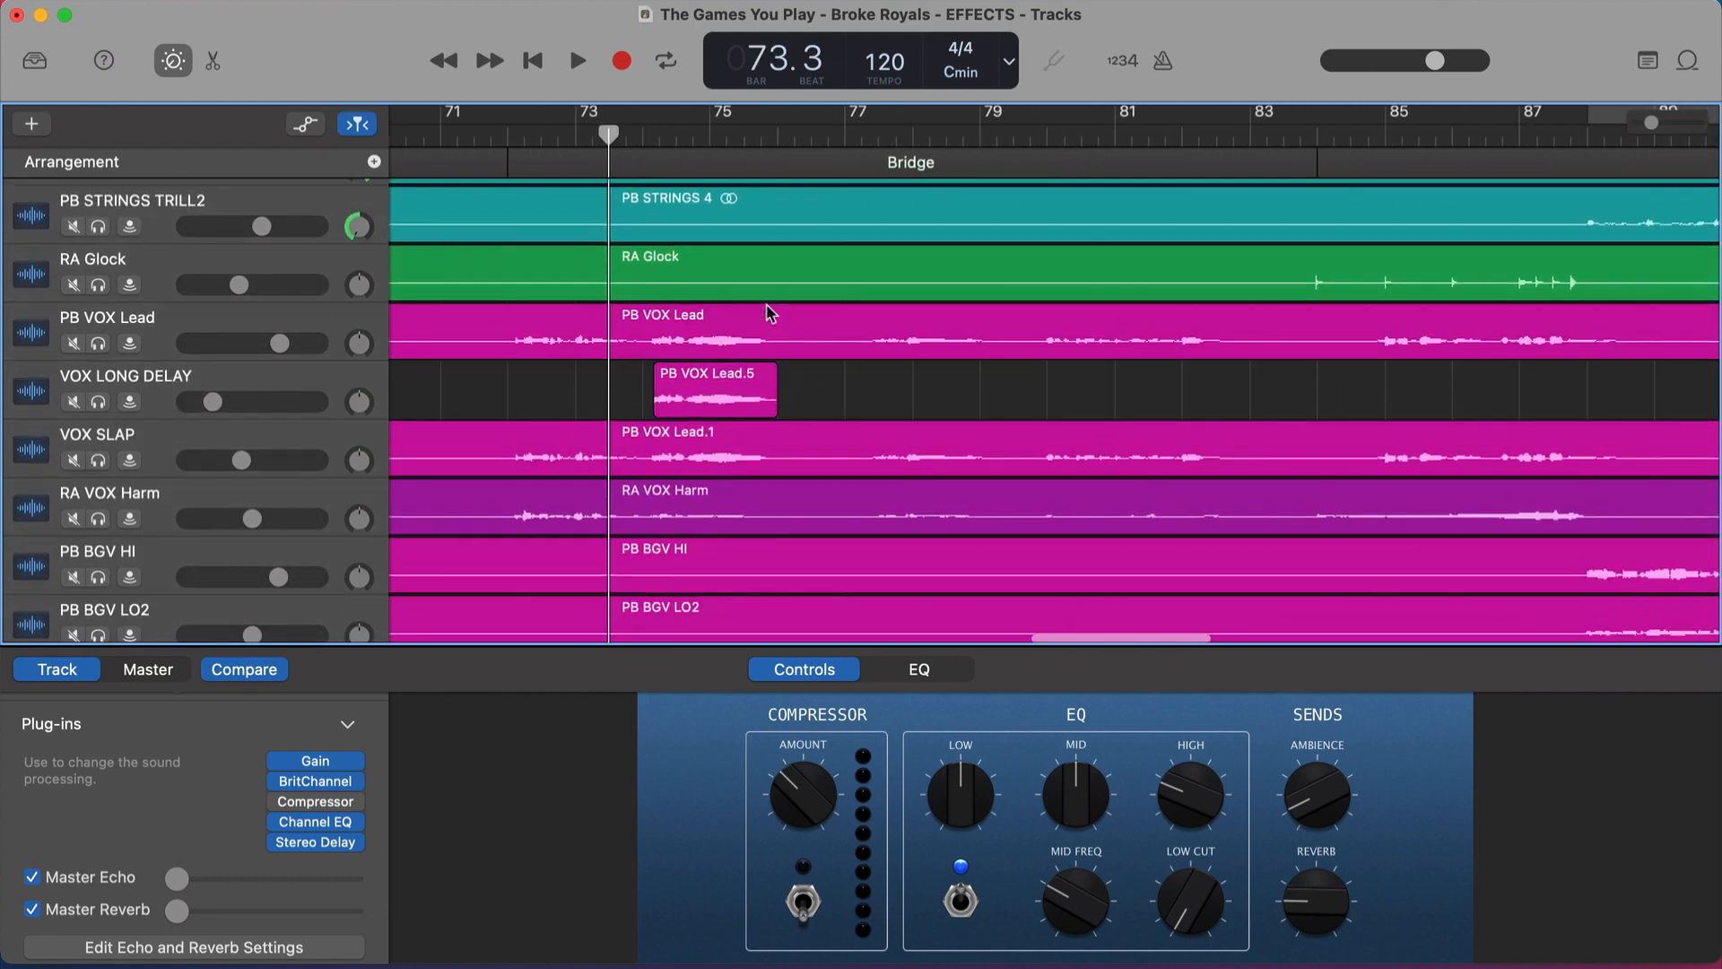
click(162, 384)
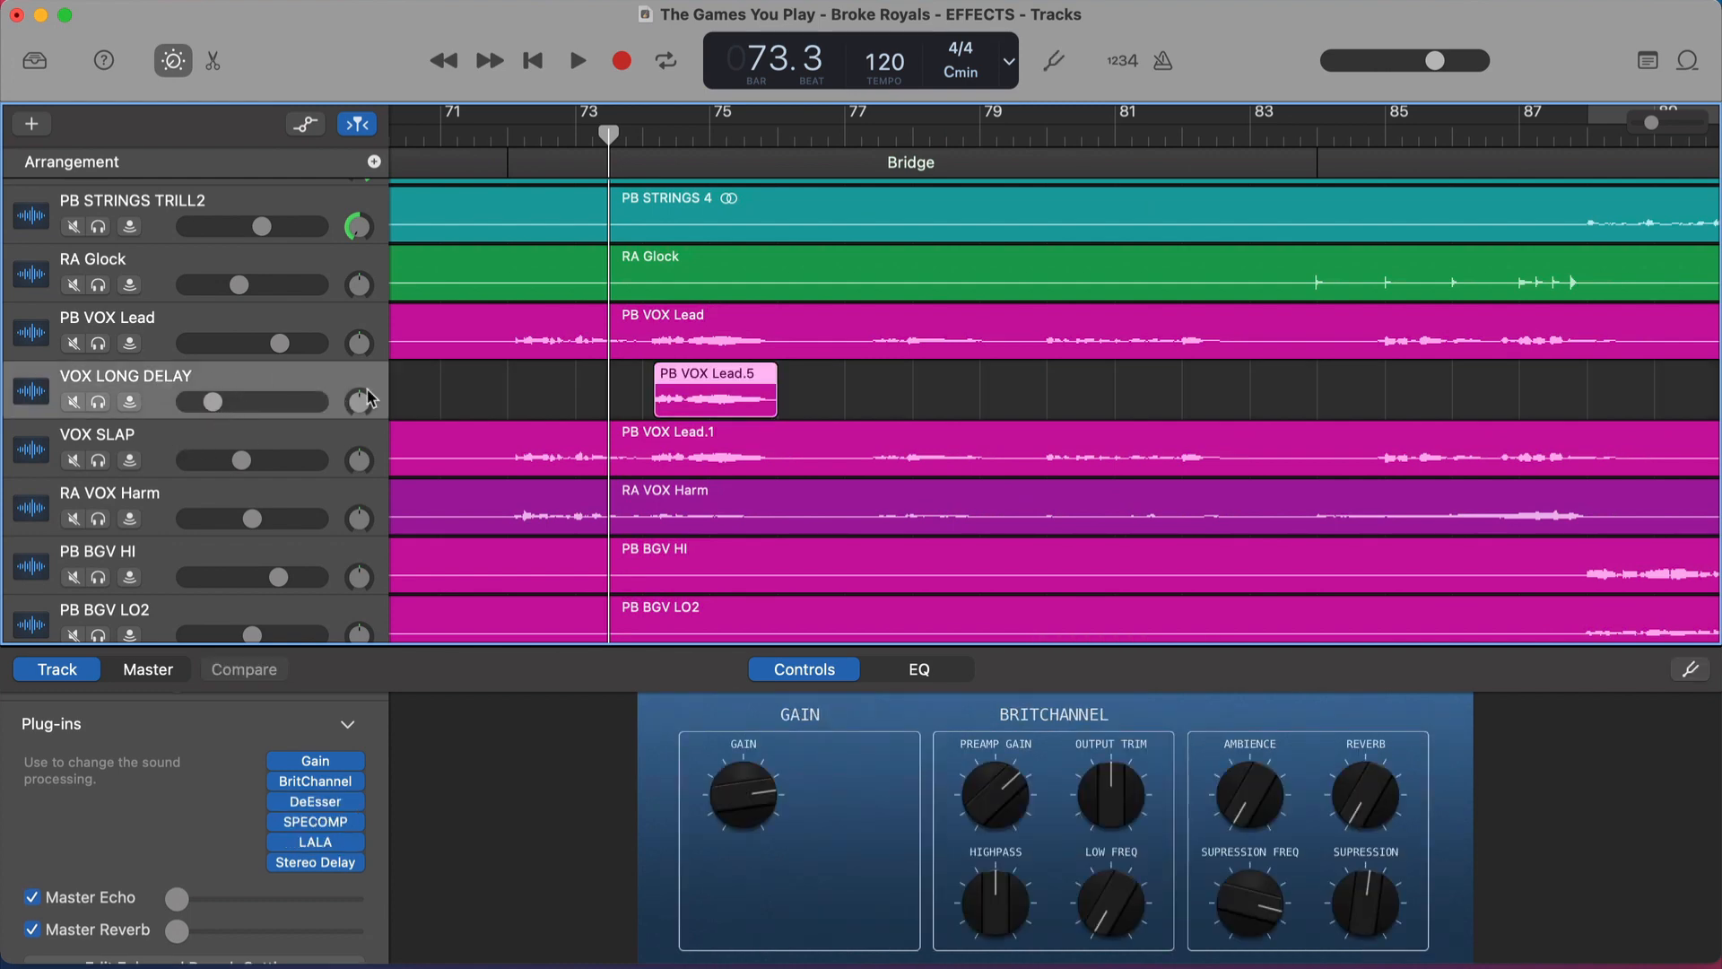
key(space)
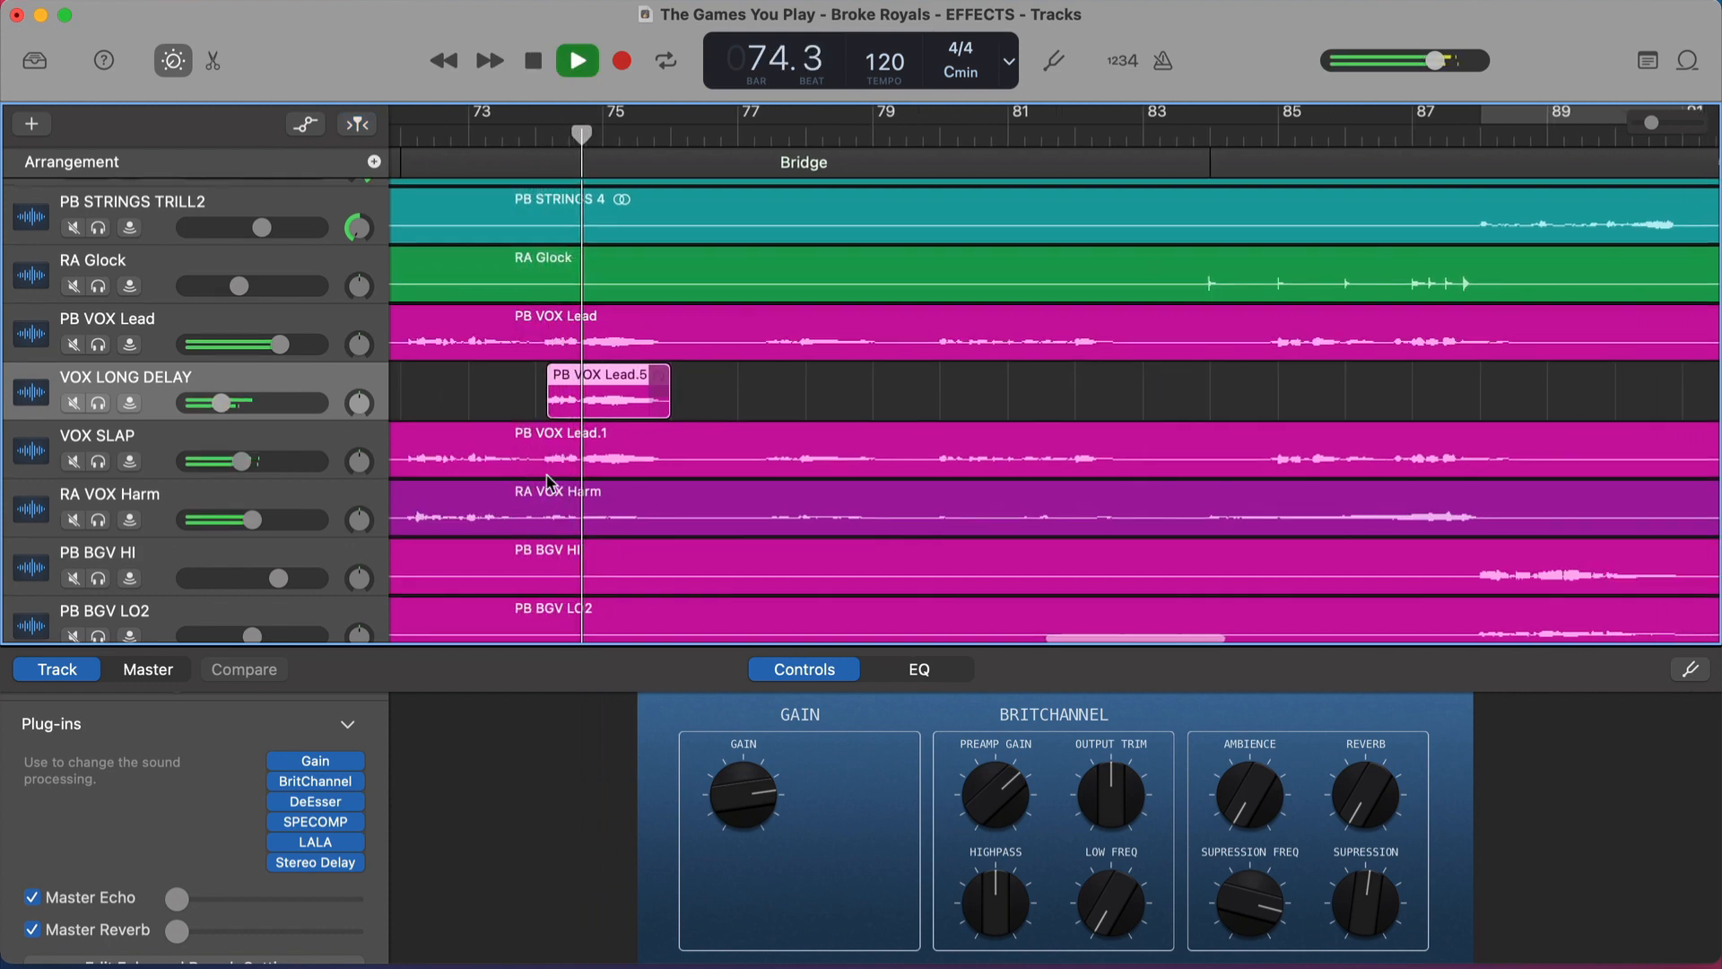
Solo VOX LONG DELAY during playback to hear its delay tail alone, then unsolo it and follow its volume fader
key(s)
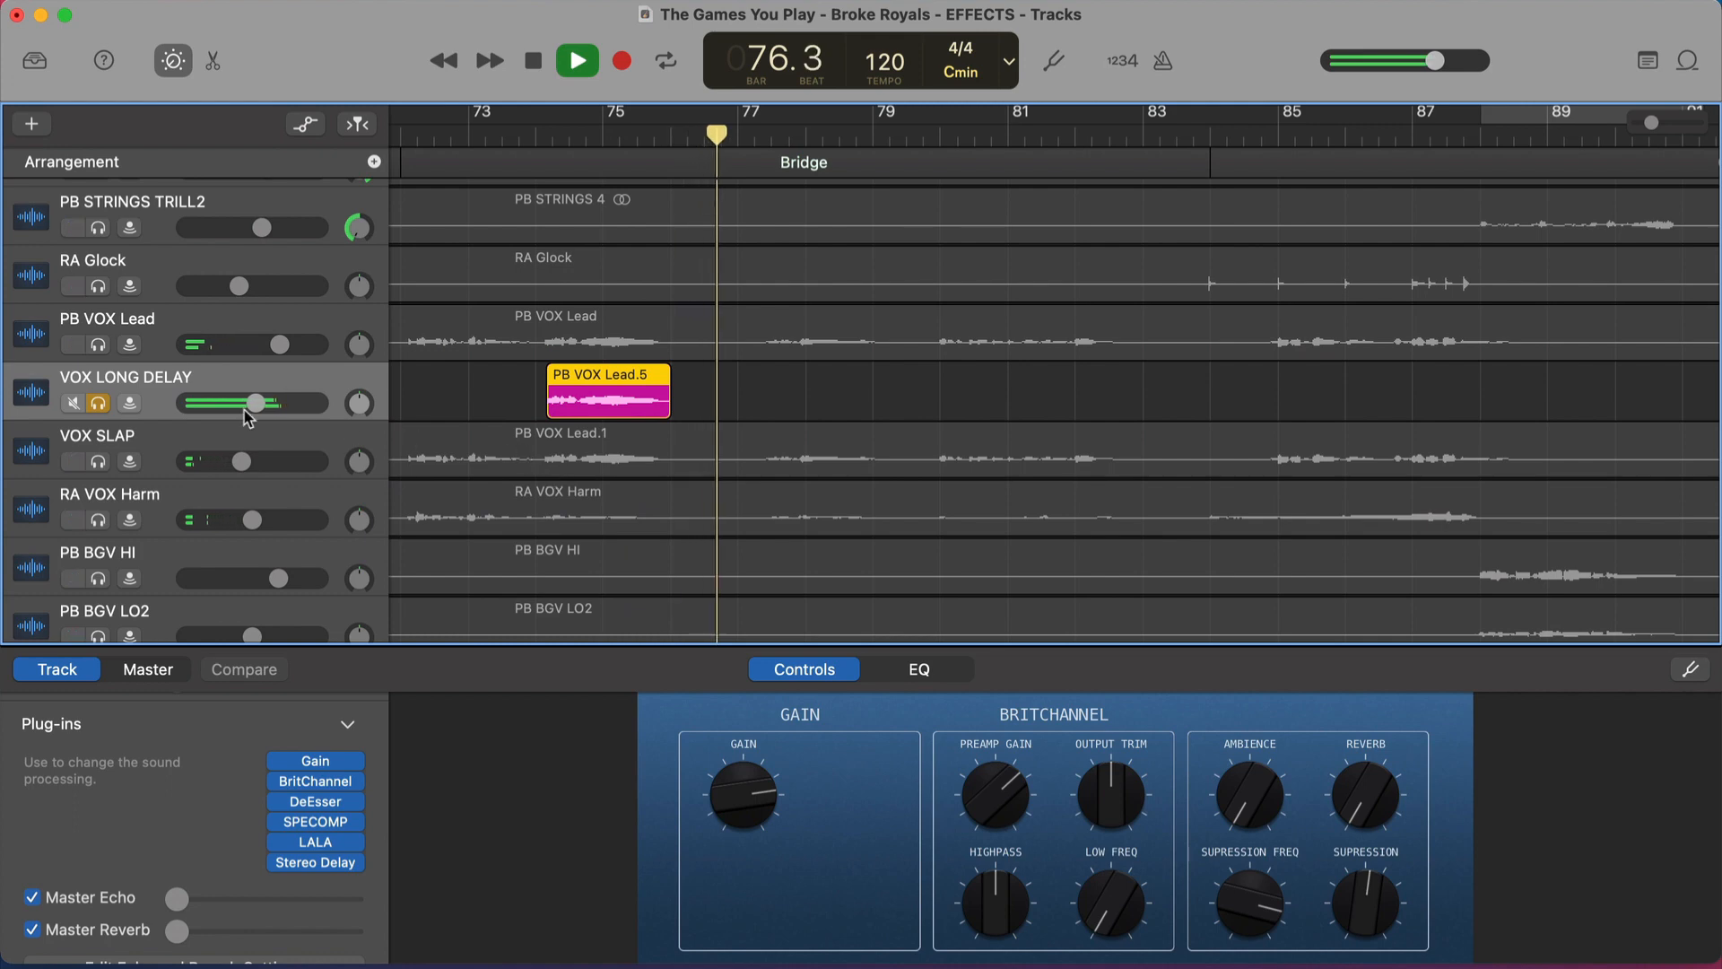
mouse_move(246, 403)
mouse_down()
mouse_move(266, 402)
mouse_move(240, 405)
mouse_up()
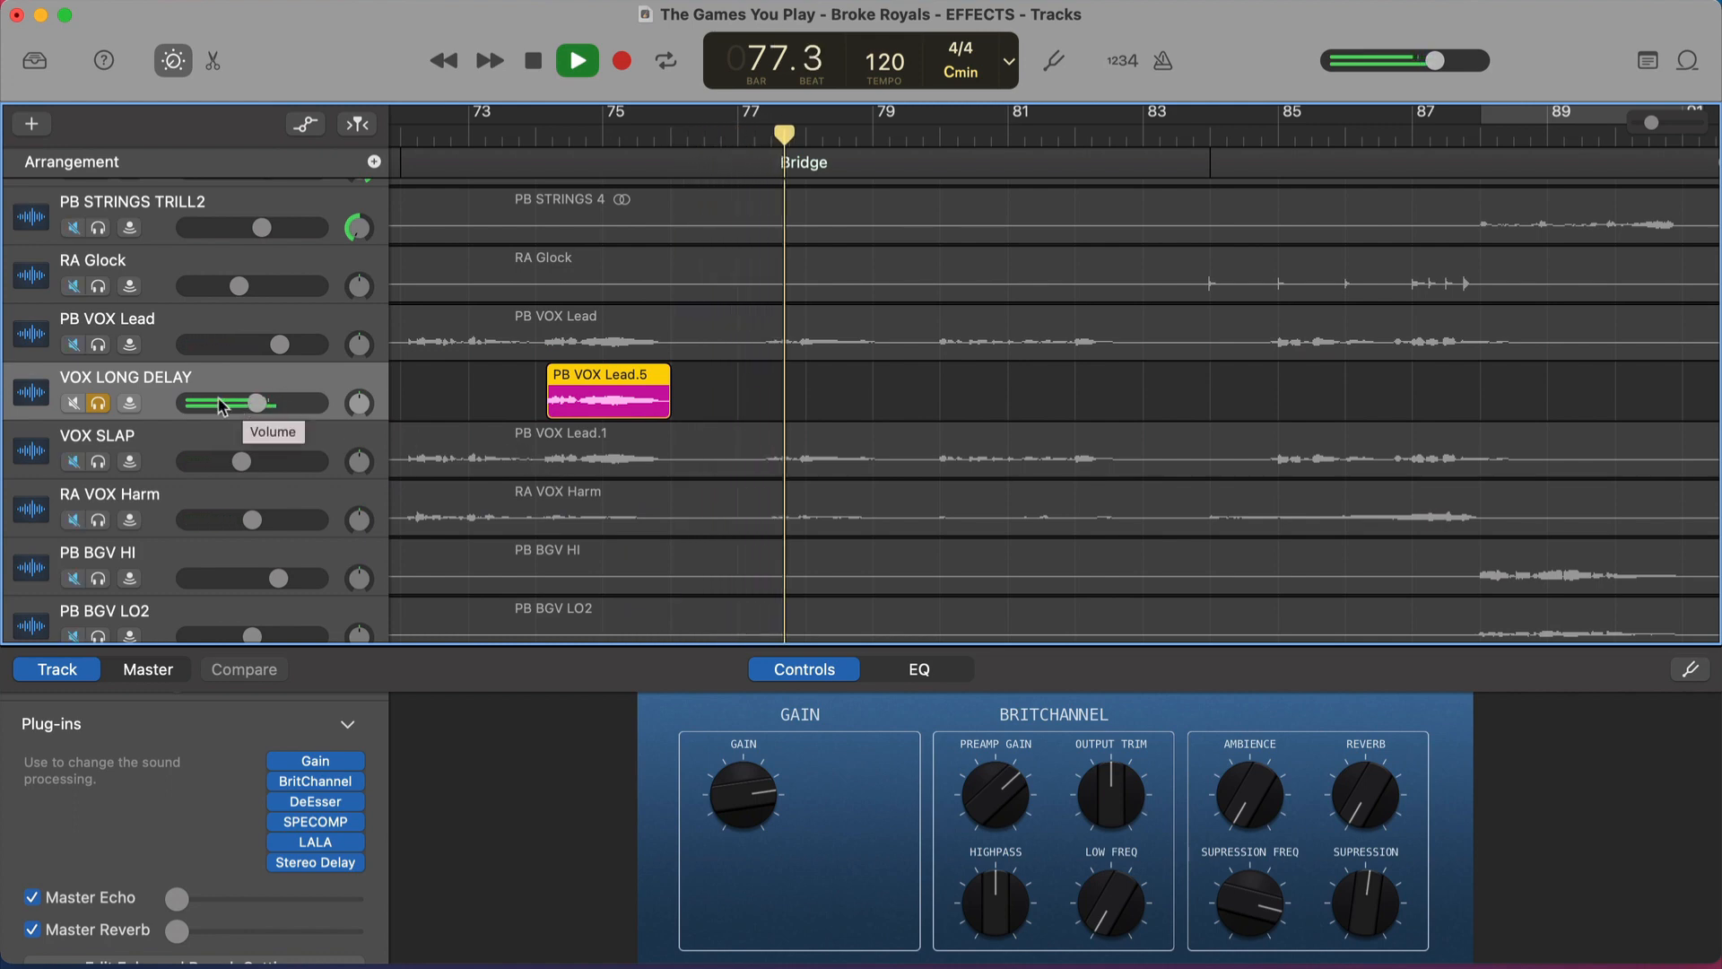
key(s)
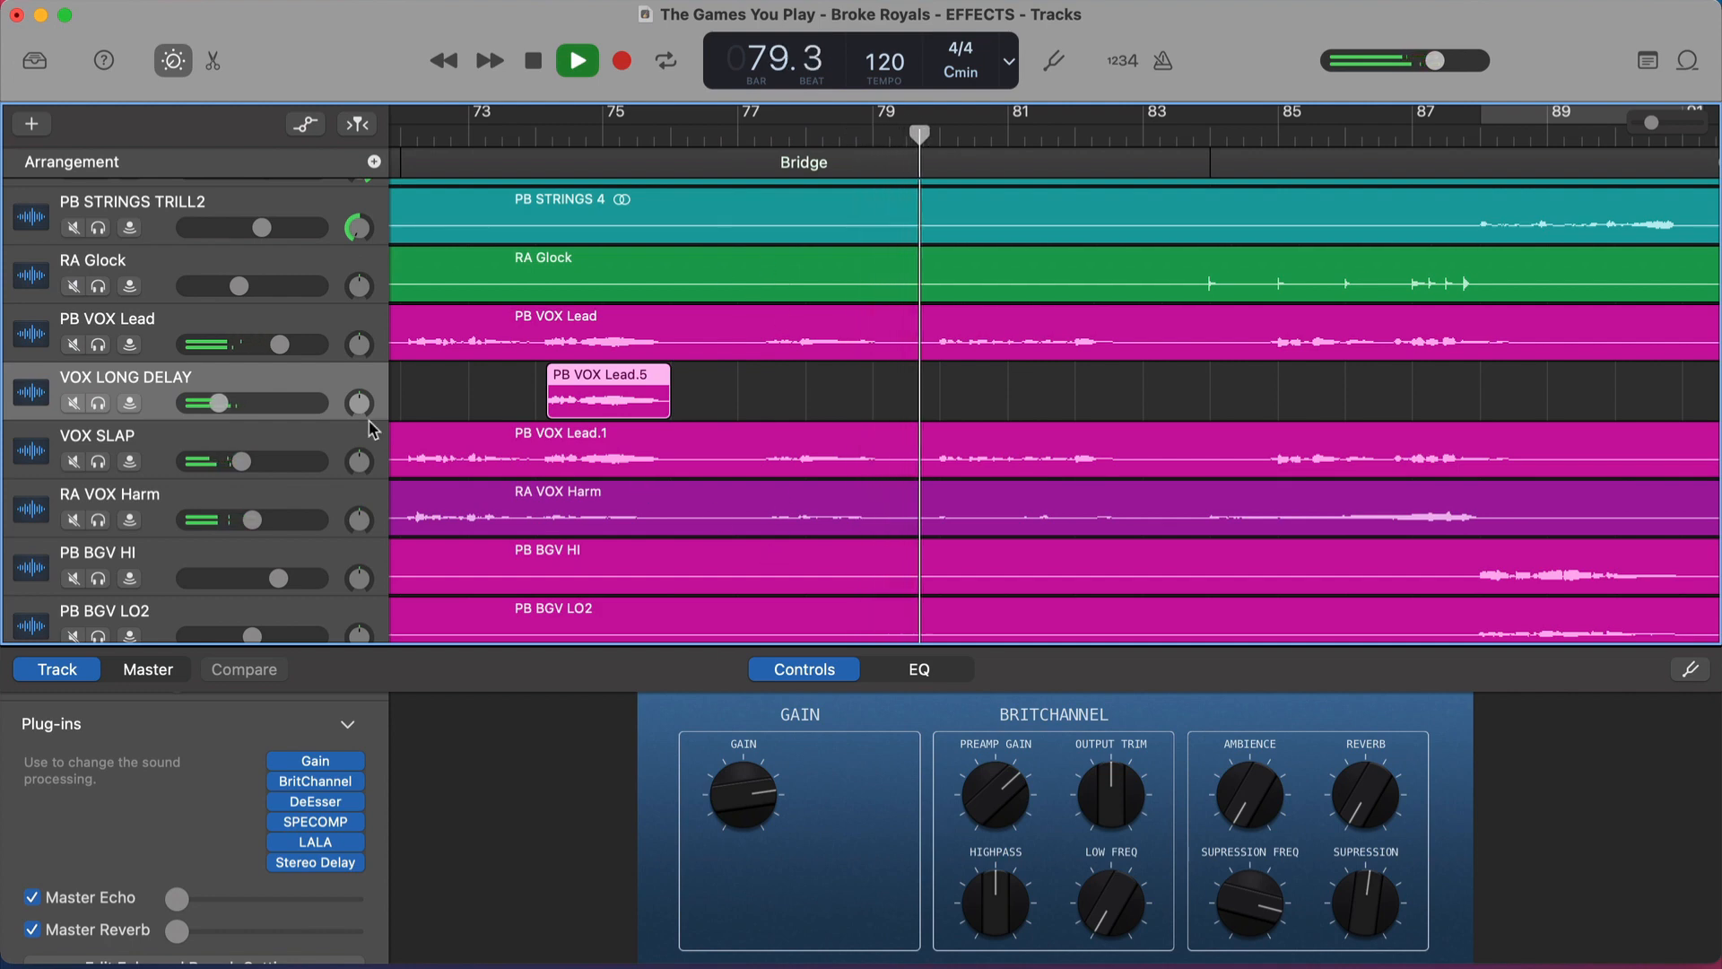
drag(230, 404, 203, 403)
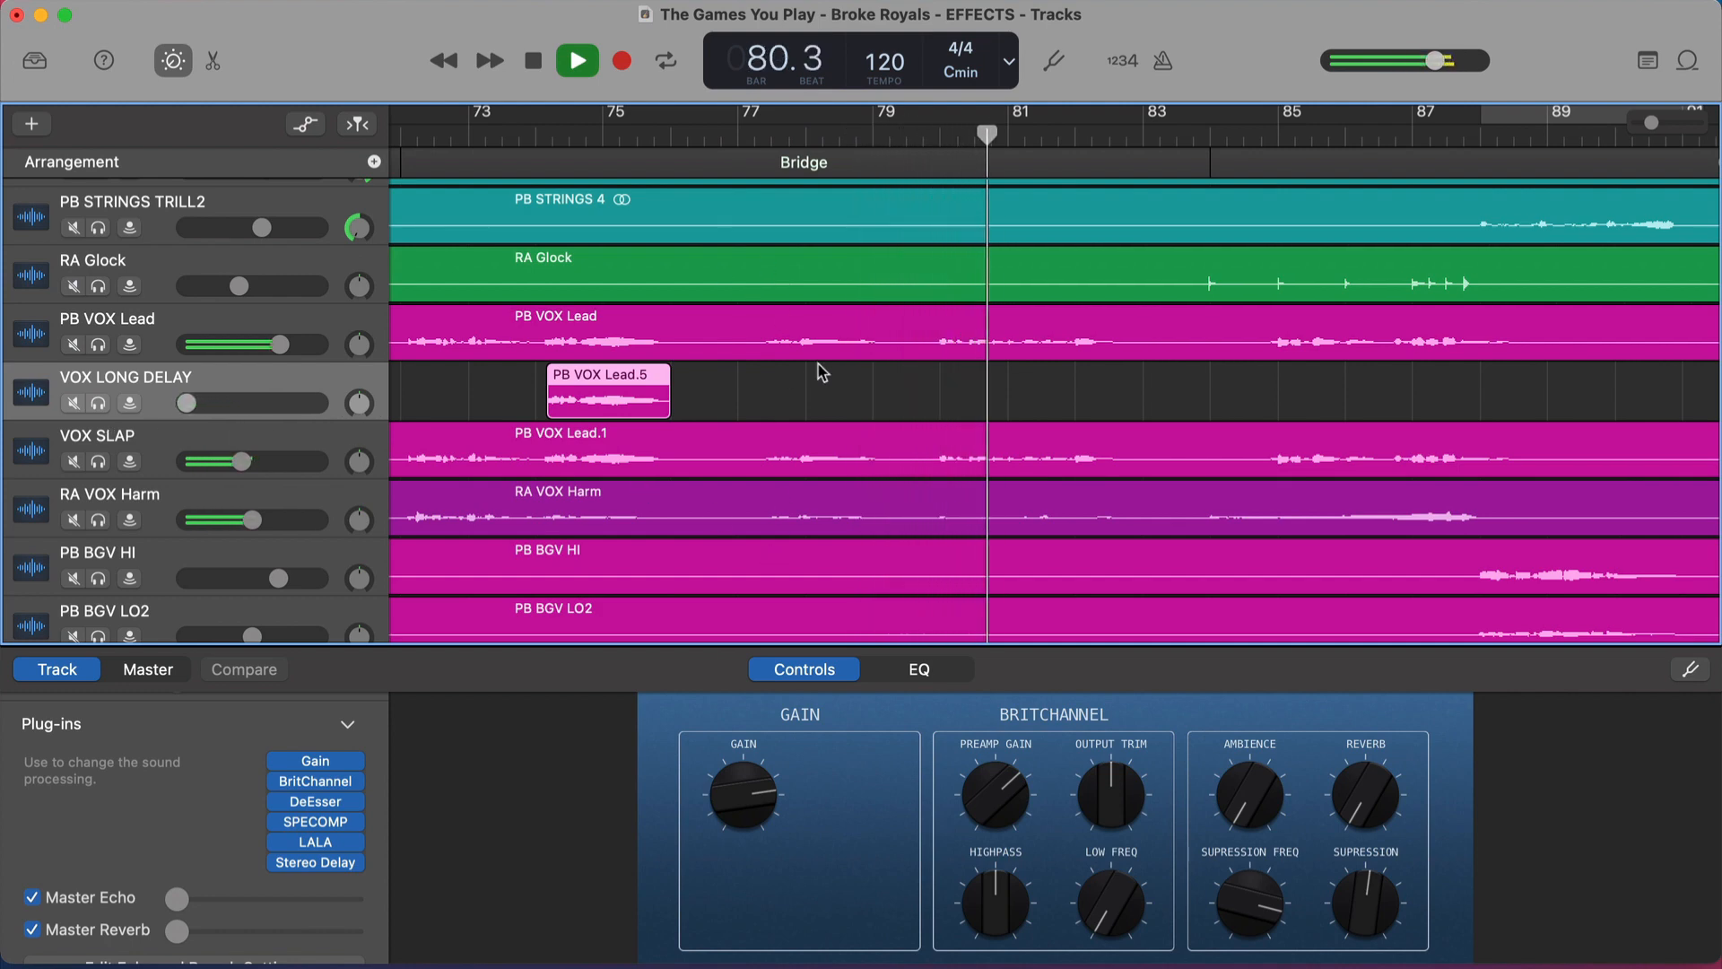